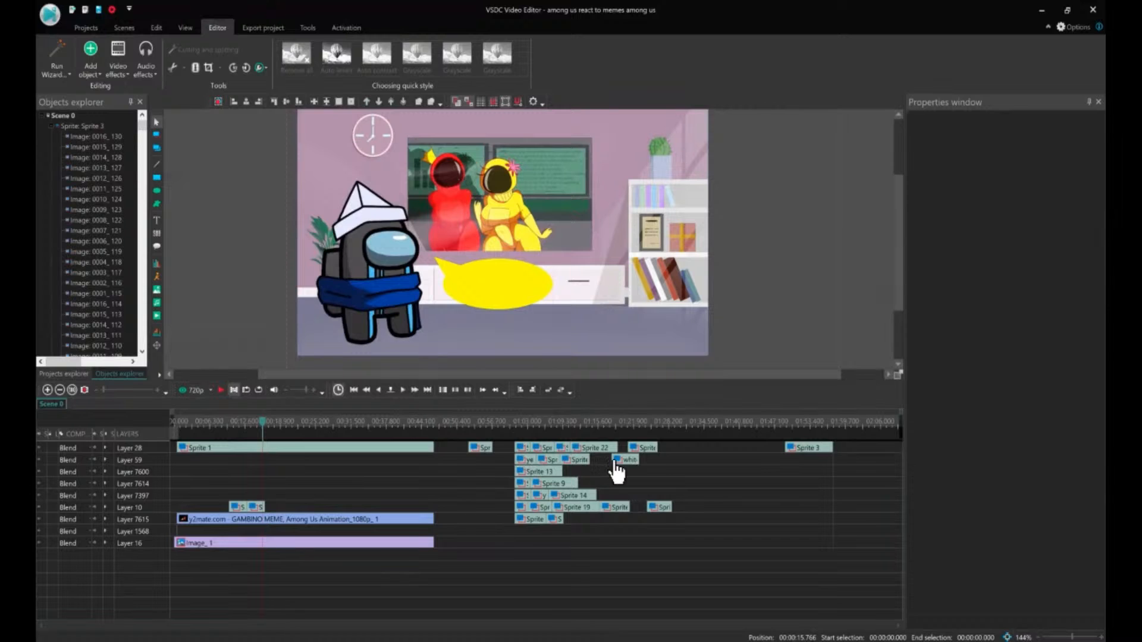
Move Sprite 6 to Layer 7600 at 00:01:32.533, Sprite 13 further along on Layer 10, and yell srp to a new layer at 00:01:34.966
{"action": "left_click_drag", "start_coordinate": [640, 451], "coordinate": [702, 472]}
{"action": "left_click", "coordinate": [529, 472]}
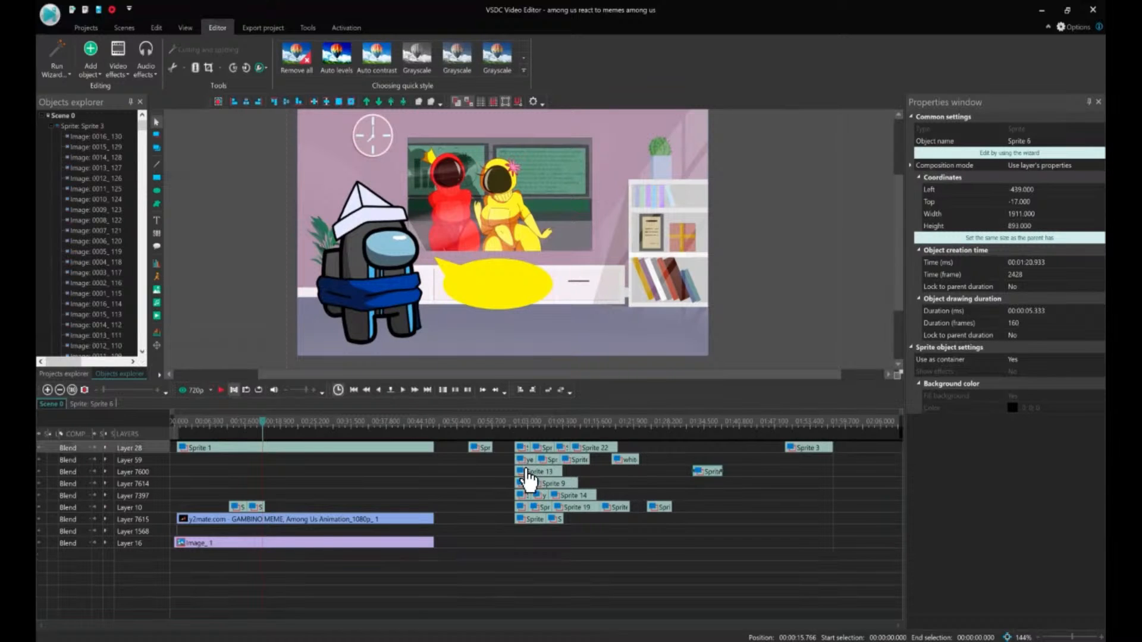
{"action": "left_click_drag", "start_coordinate": [607, 492], "coordinate": [743, 507]}
{"action": "left_click", "coordinate": [526, 461]}
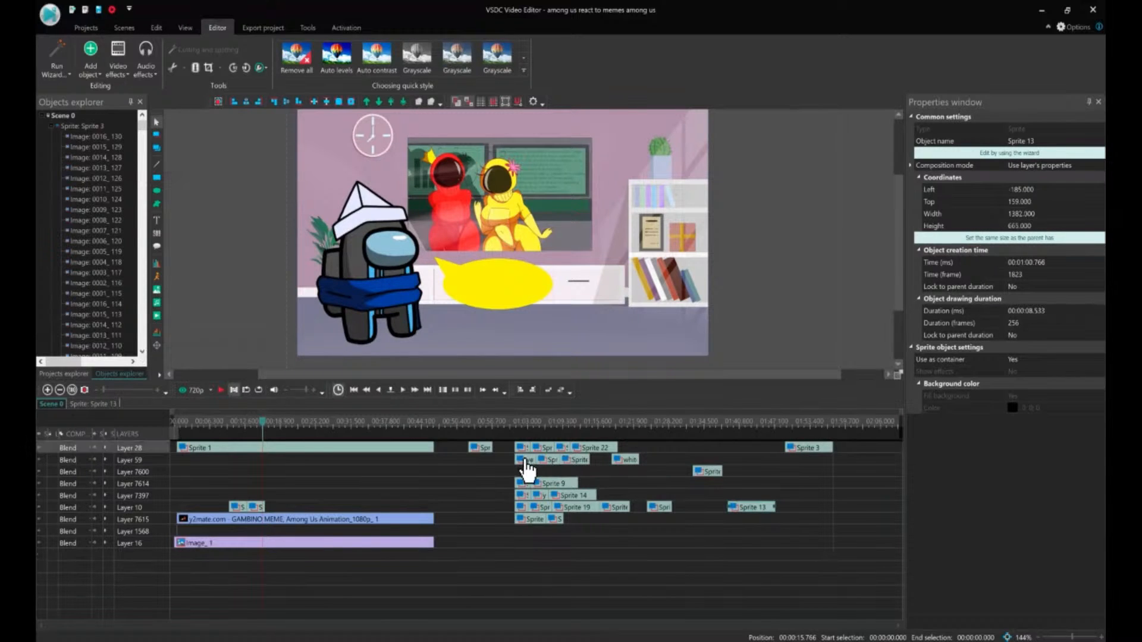
{"action": "left_click_drag", "start_coordinate": [581, 482], "coordinate": [723, 556]}
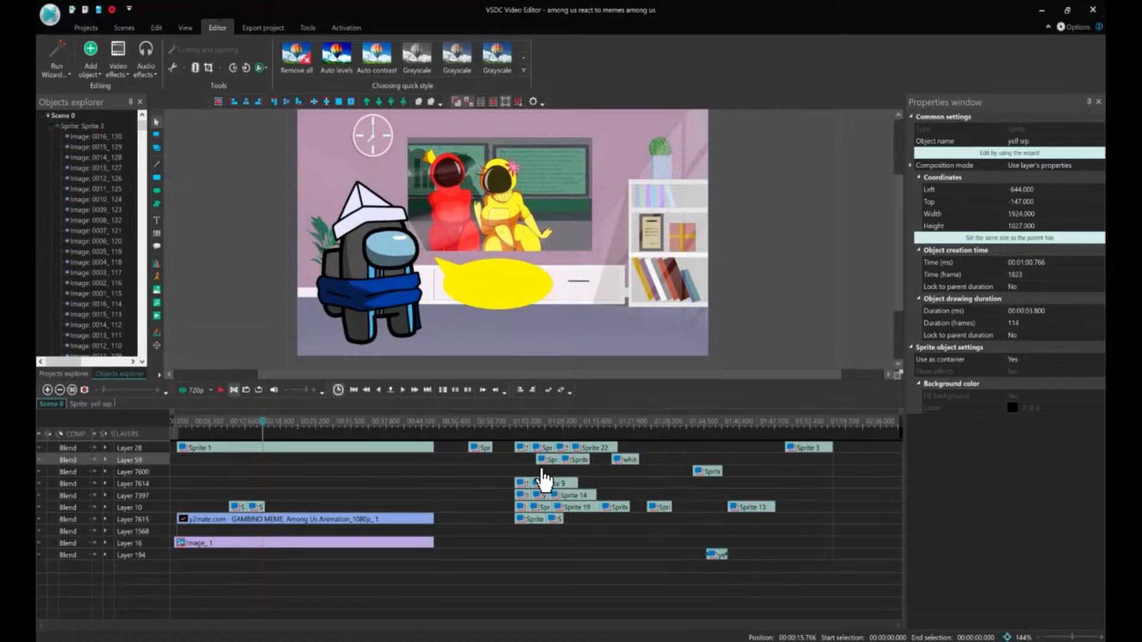
At 00:01:04.733, pull the overlapping cyan and purple characters off the stack on the canvas, placing purple near the centre
{"action": "left_click", "coordinate": [520, 424]}
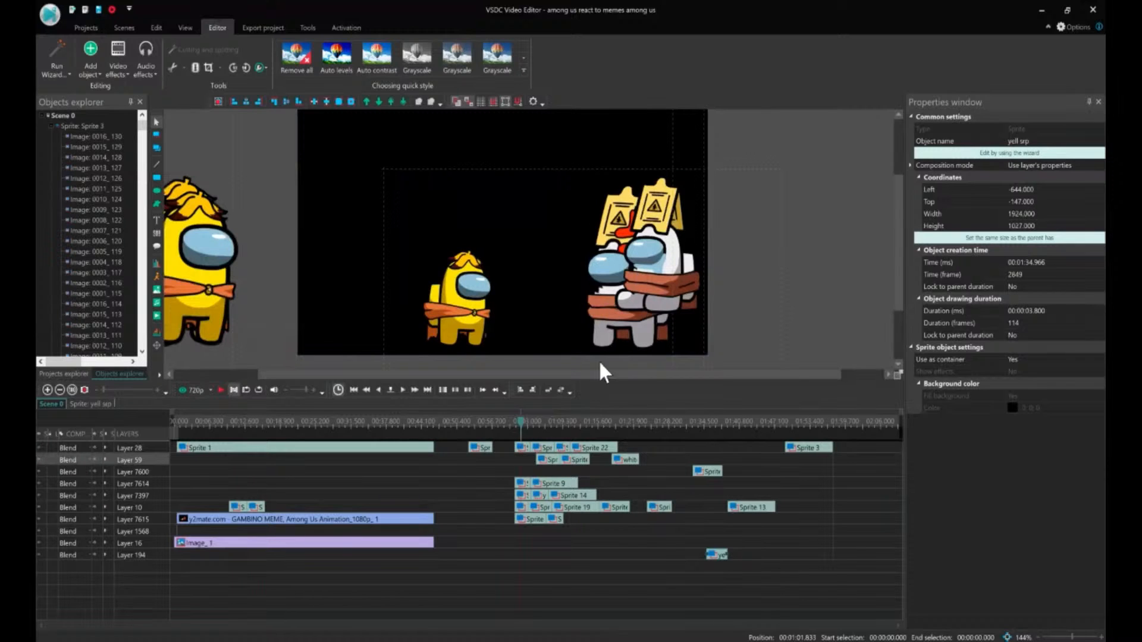
{"action": "left_click", "coordinate": [536, 421]}
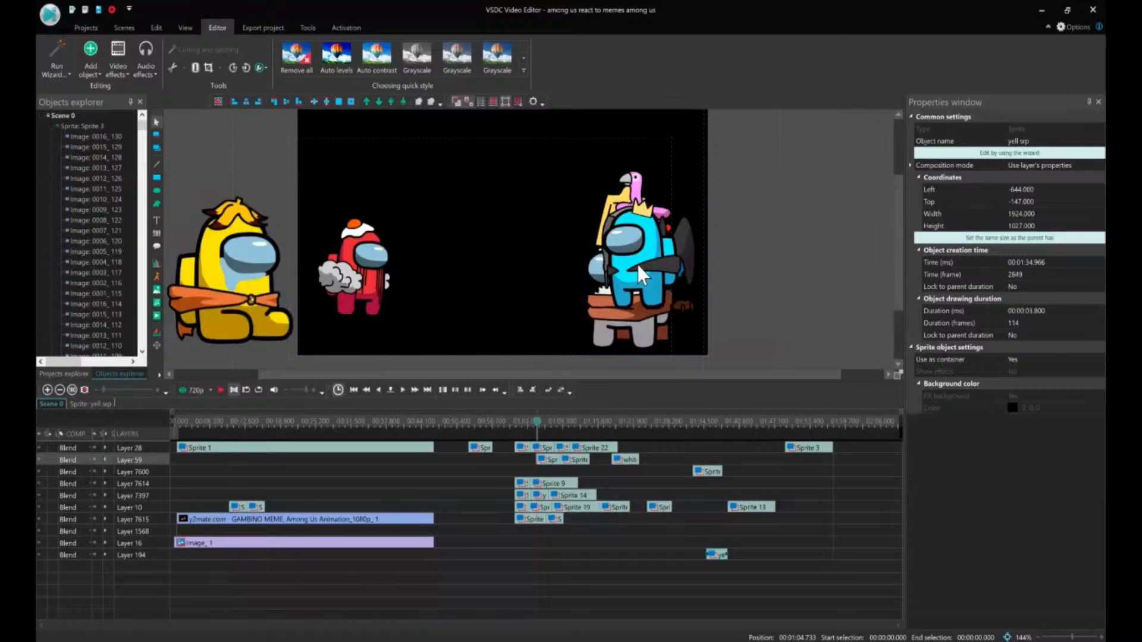
{"action": "left_click_drag", "start_coordinate": [633, 240], "coordinate": [737, 169]}
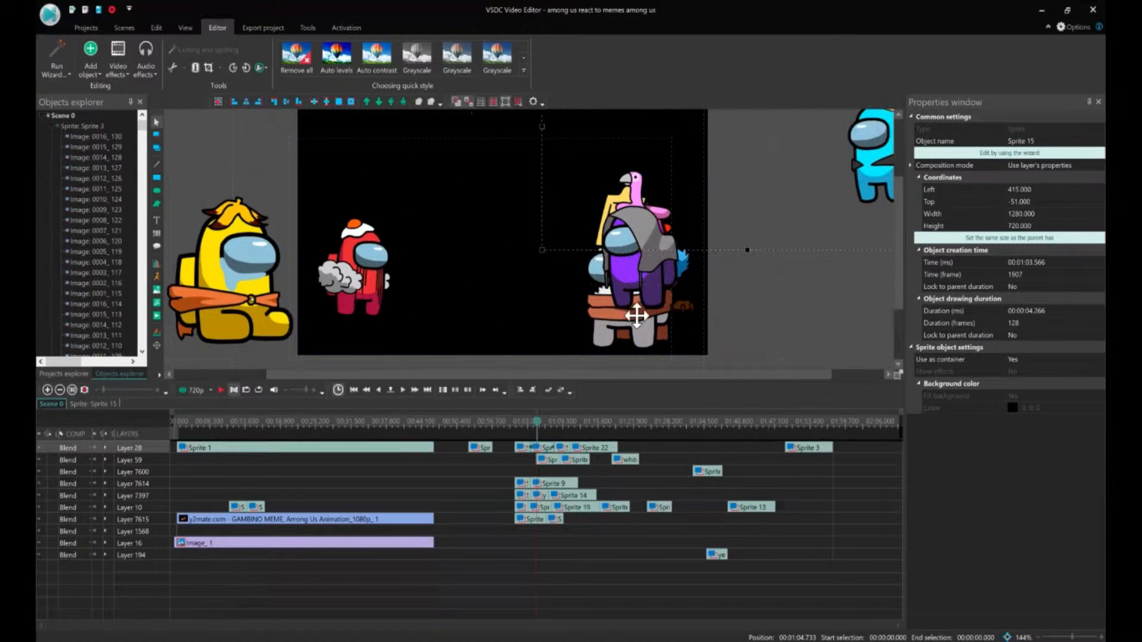
{"action": "left_click_drag", "start_coordinate": [639, 287], "coordinate": [474, 288]}
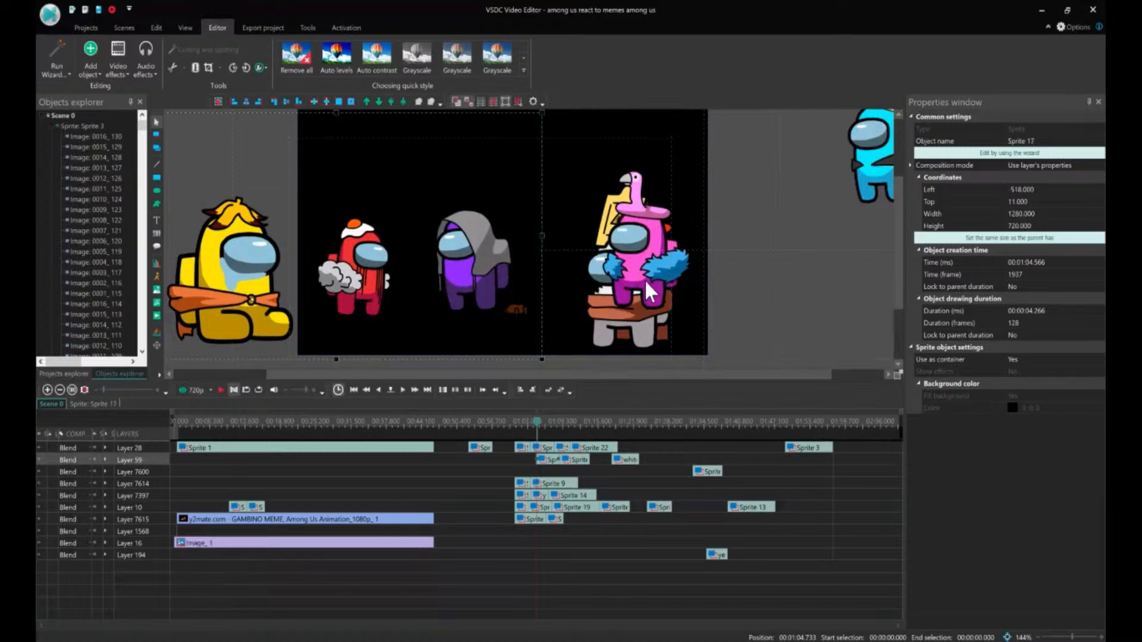
Spread the red, pink and sad yellow characters apart on the canvas and bring the cyan one fully into view beside the pink one
{"action": "left_click_drag", "start_coordinate": [647, 284], "coordinate": [629, 196]}
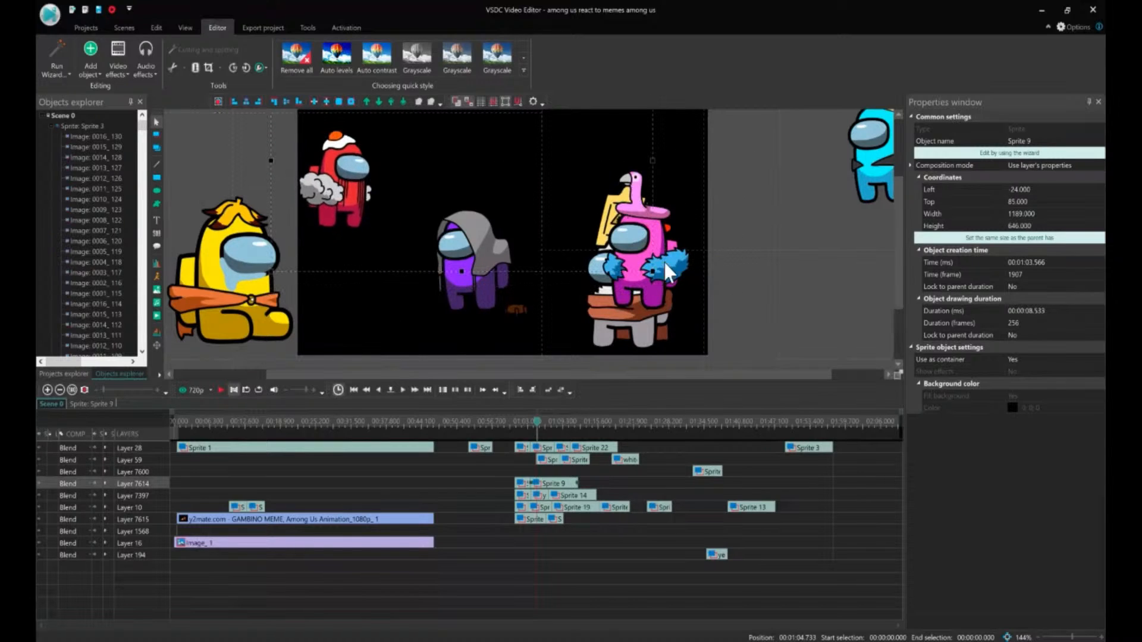
{"action": "left_click_drag", "start_coordinate": [646, 293], "coordinate": [569, 223]}
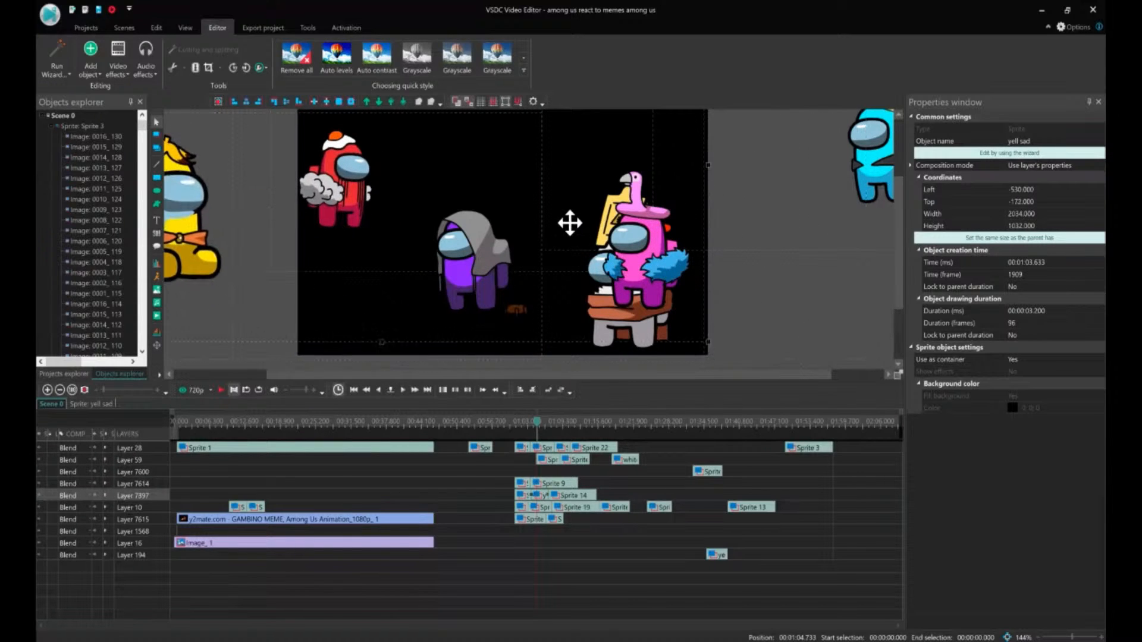
{"action": "left_click_drag", "start_coordinate": [647, 349], "coordinate": [767, 334]}
{"action": "left_click_drag", "start_coordinate": [204, 242], "coordinate": [233, 285]}
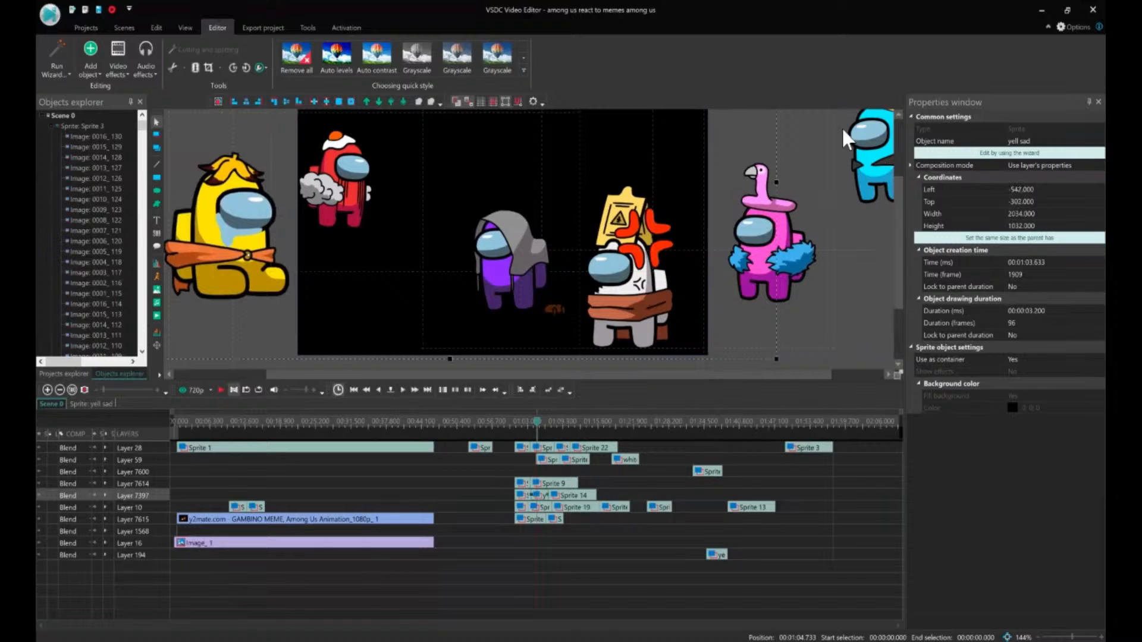
{"action": "left_click_drag", "start_coordinate": [868, 202], "coordinate": [814, 189]}
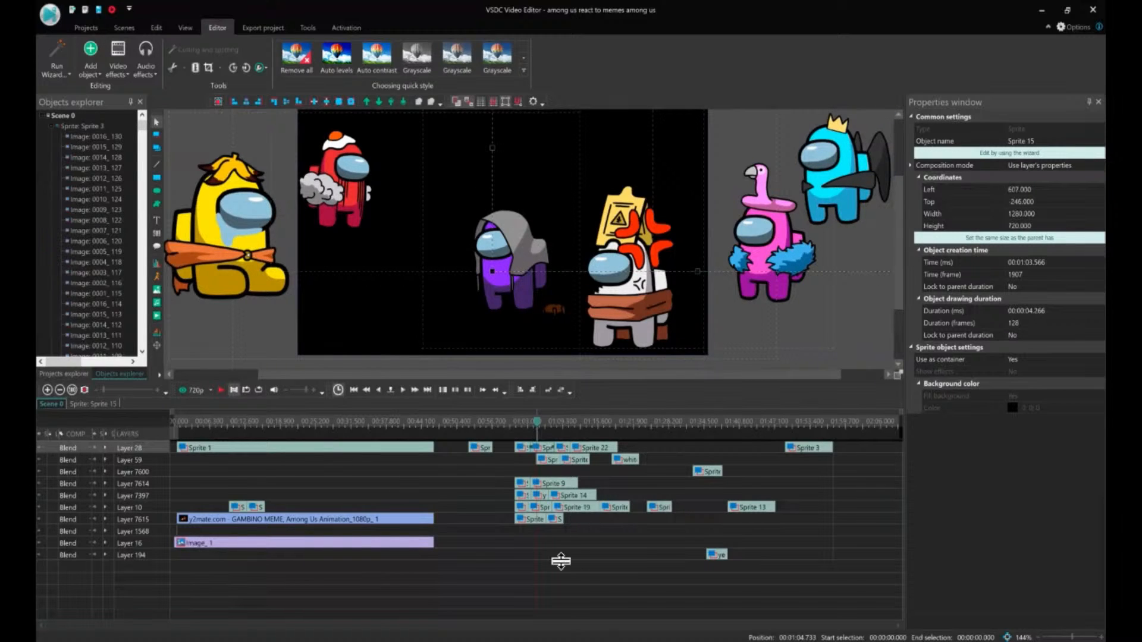
{"action": "left_click", "coordinate": [561, 543]}
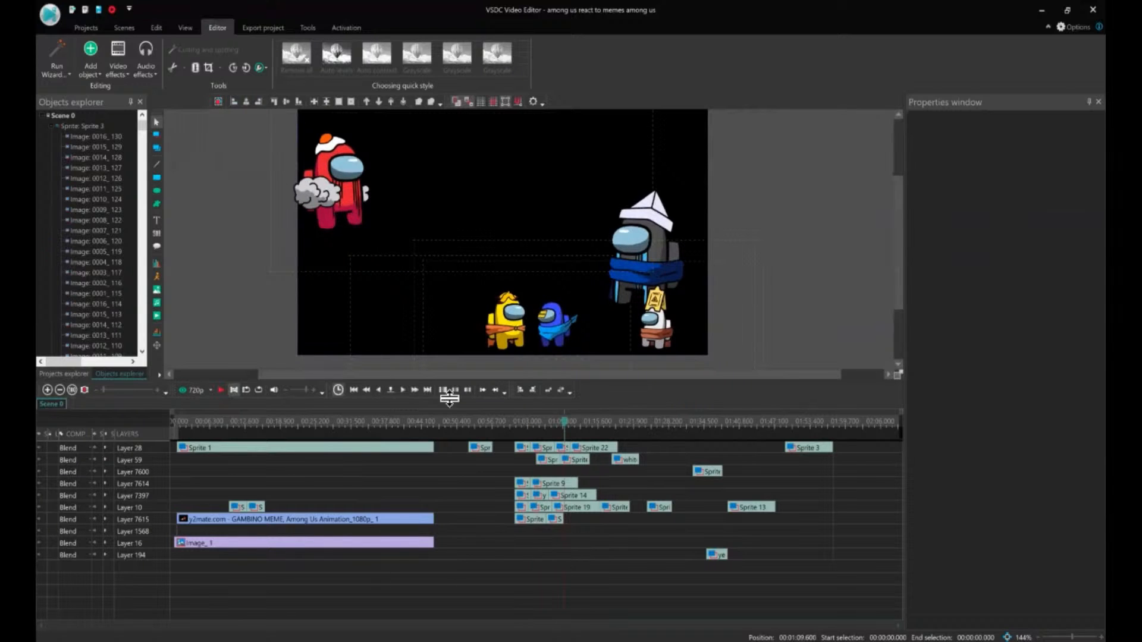
{"action": "left_click", "coordinate": [748, 284]}
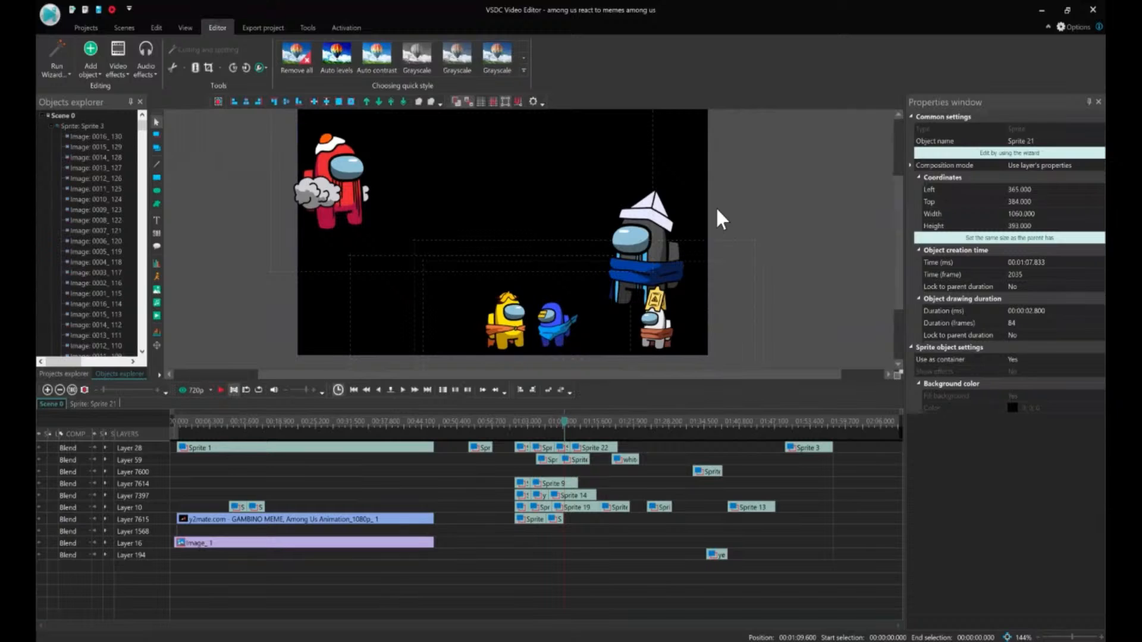
{"action": "left_click", "coordinate": [716, 210]}
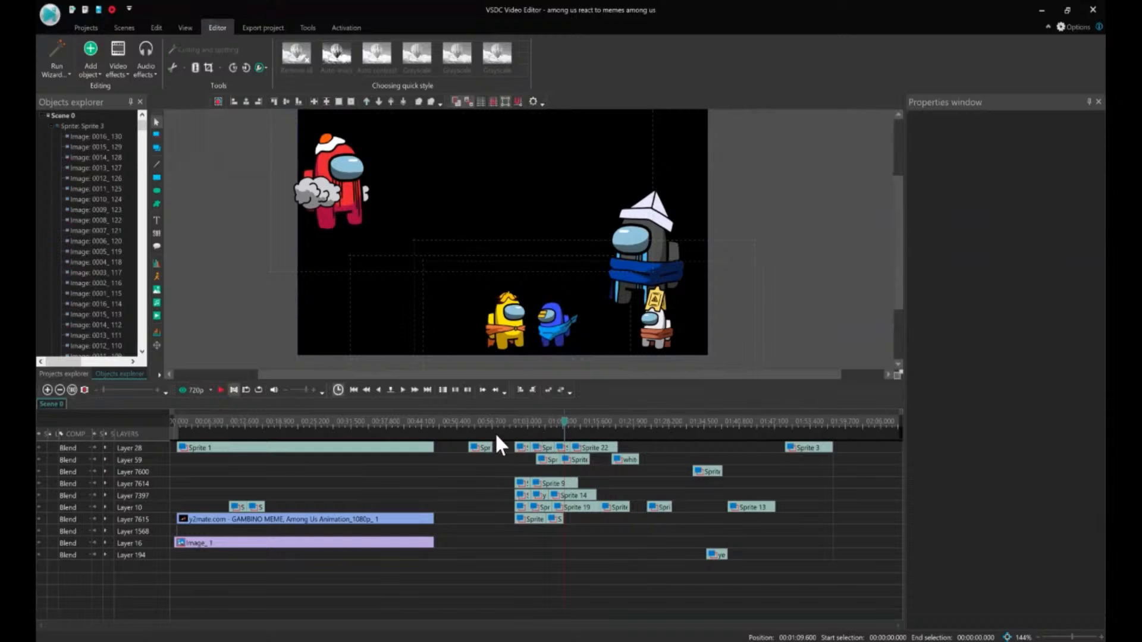
Examine the GAMBINO MEME scene frame by frame from 00:00:16.733 to 00:00:19.400
{"action": "left_click", "coordinate": [267, 421]}
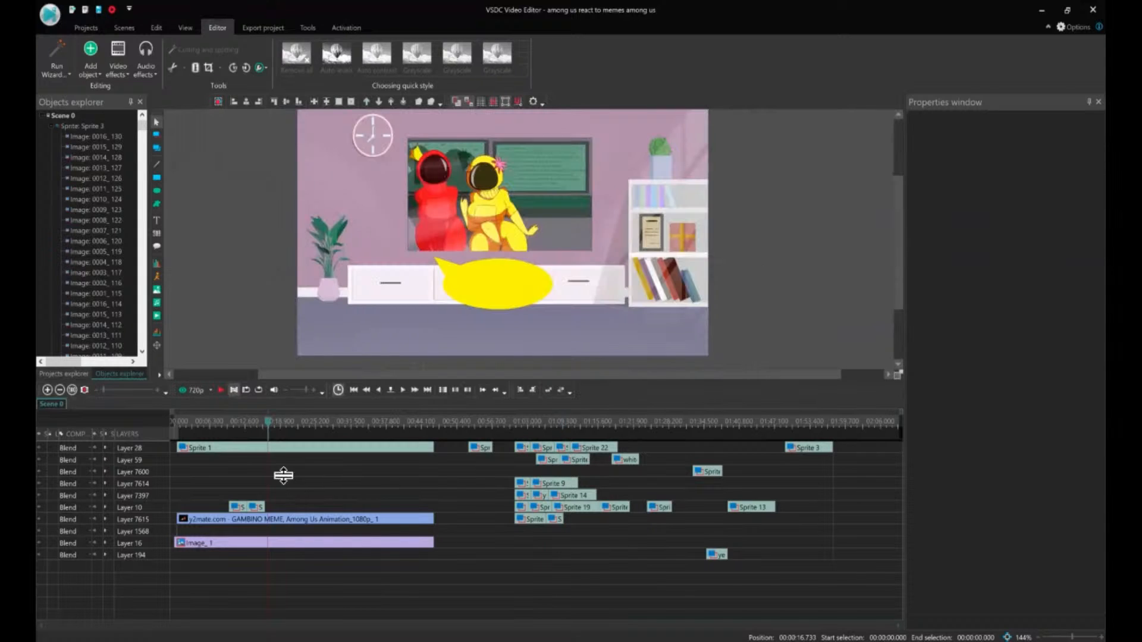
{"action": "key", "text": "Right"}
{"action": "key", "text": "Right"}
{"action": "key", "text": "Right"}
{"action": "key", "text": "Right"}
{"action": "key", "text": "Right"}
{"action": "key", "text": "Right"}
{"action": "key", "text": "Right"}
{"action": "key", "text": "Right"}
{"action": "key", "text": "Right"}
{"action": "key", "text": "Right"}
{"action": "key", "text": "Right"}
{"action": "key", "text": "Right"}
{"action": "key", "text": "Right"}
{"action": "key", "text": "Right"}
{"action": "key", "text": "Right"}
{"action": "key", "text": "Right"}
{"action": "key", "text": "Right"}
{"action": "key", "text": "Right"}
{"action": "key", "text": "Right"}
{"action": "key", "text": "Right"}
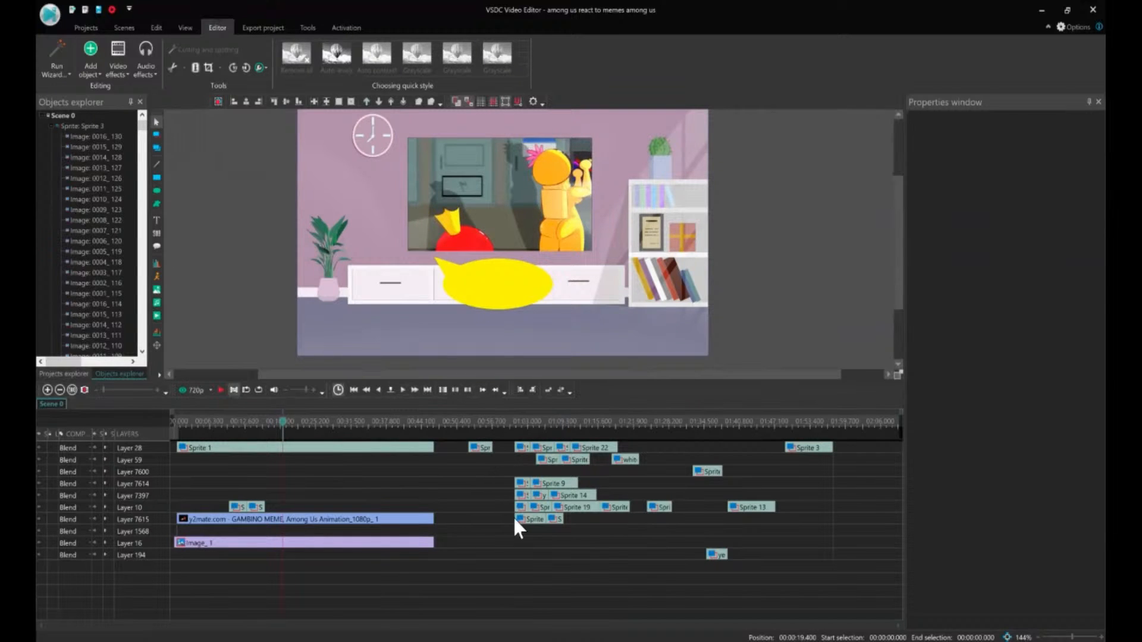
At 00:01:02.333, move the small yellow and the calm white characters outside the scene, away from the angry white character
{"action": "left_click", "coordinate": [481, 417]}
{"action": "left_click", "coordinate": [522, 415]}
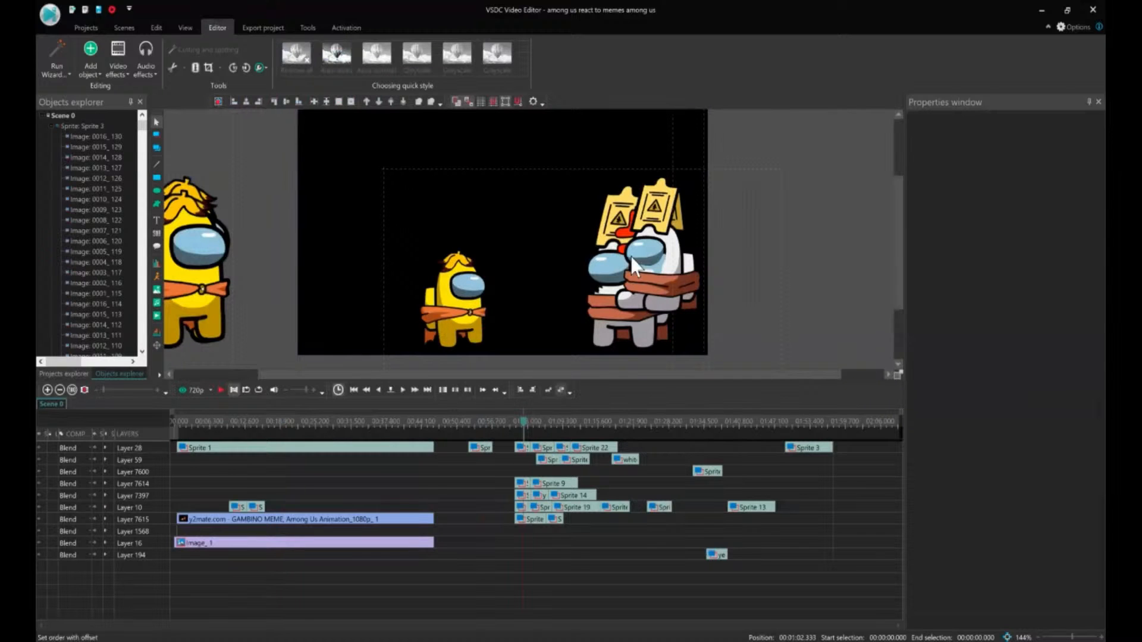
{"action": "left_click", "coordinate": [638, 250]}
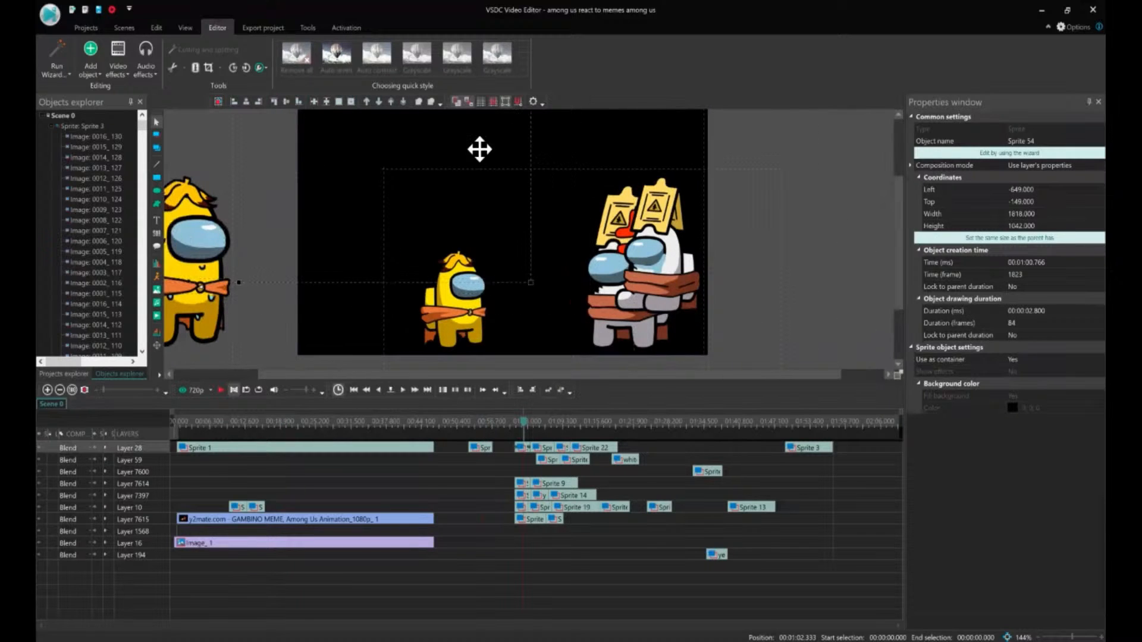
{"action": "left_click", "coordinate": [737, 313]}
{"action": "left_click_drag", "start_coordinate": [737, 312], "coordinate": [449, 235]}
{"action": "left_click", "coordinate": [683, 284]}
{"action": "left_click_drag", "start_coordinate": [684, 284], "coordinate": [951, 196]}
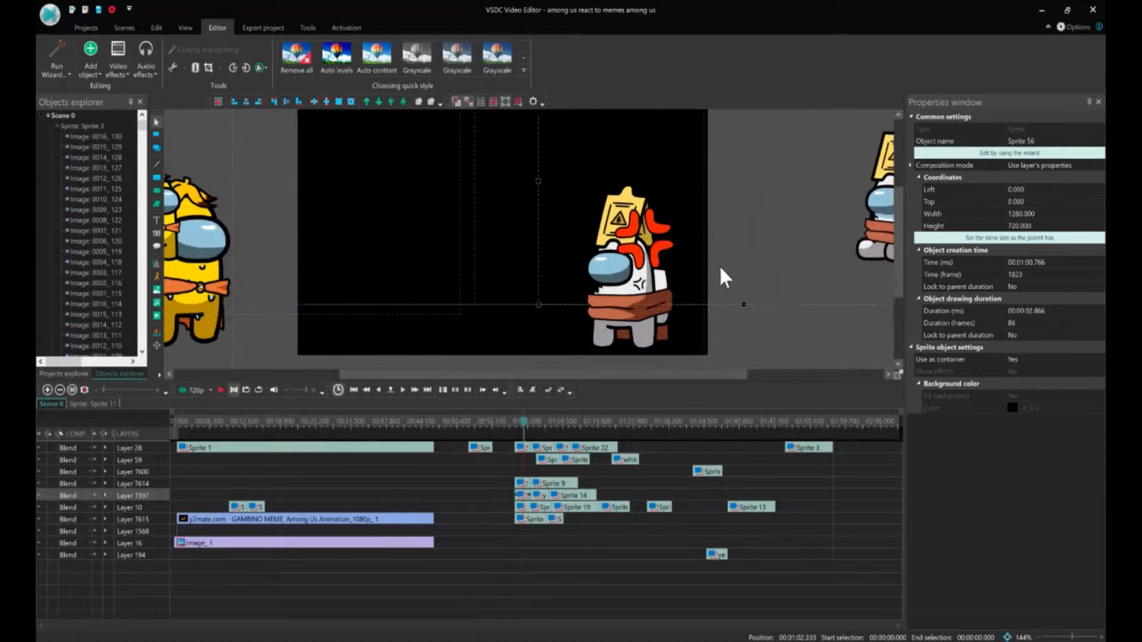
Move the yell scared sprite to 00:00:57.700 on Layer 10 and shift Sprite 54 from Layer 28 to an earlier spot on Layer 59
{"action": "left_click", "coordinate": [643, 332]}
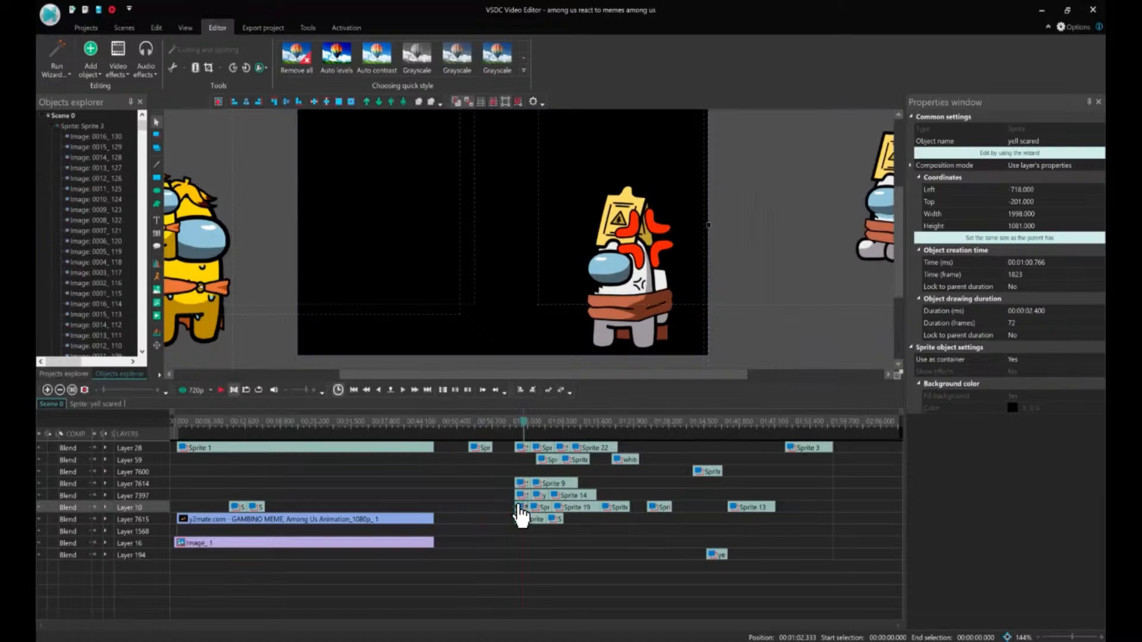
{"action": "left_click_drag", "start_coordinate": [522, 510], "coordinate": [503, 509]}
{"action": "left_click", "coordinate": [503, 436]}
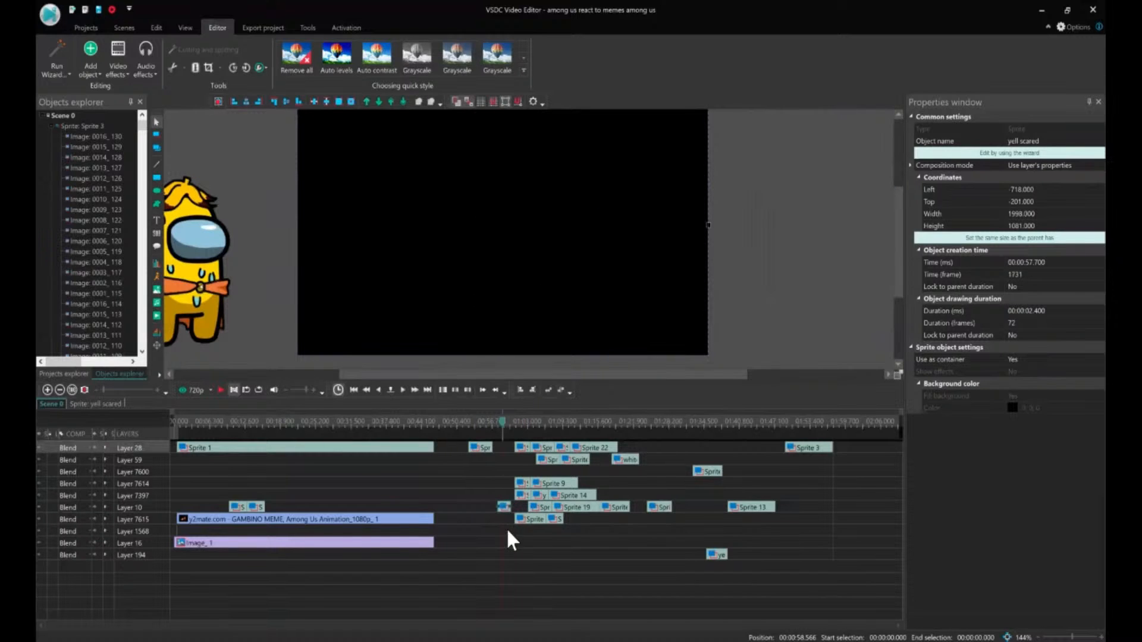
{"action": "left_click", "coordinate": [527, 423]}
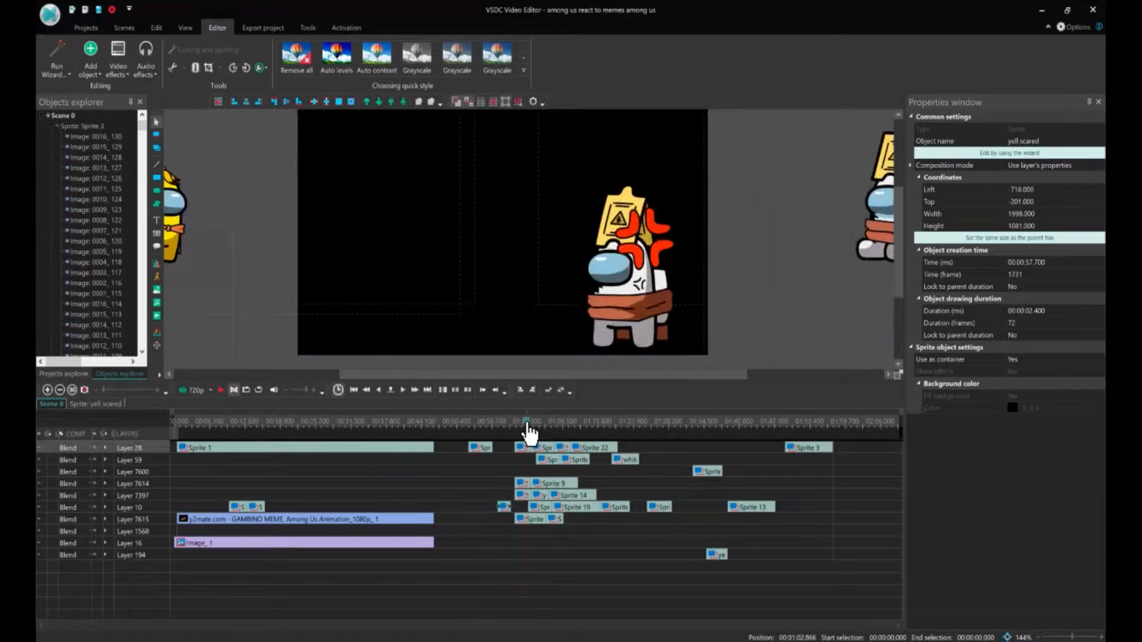
{"action": "left_click", "coordinate": [523, 448]}
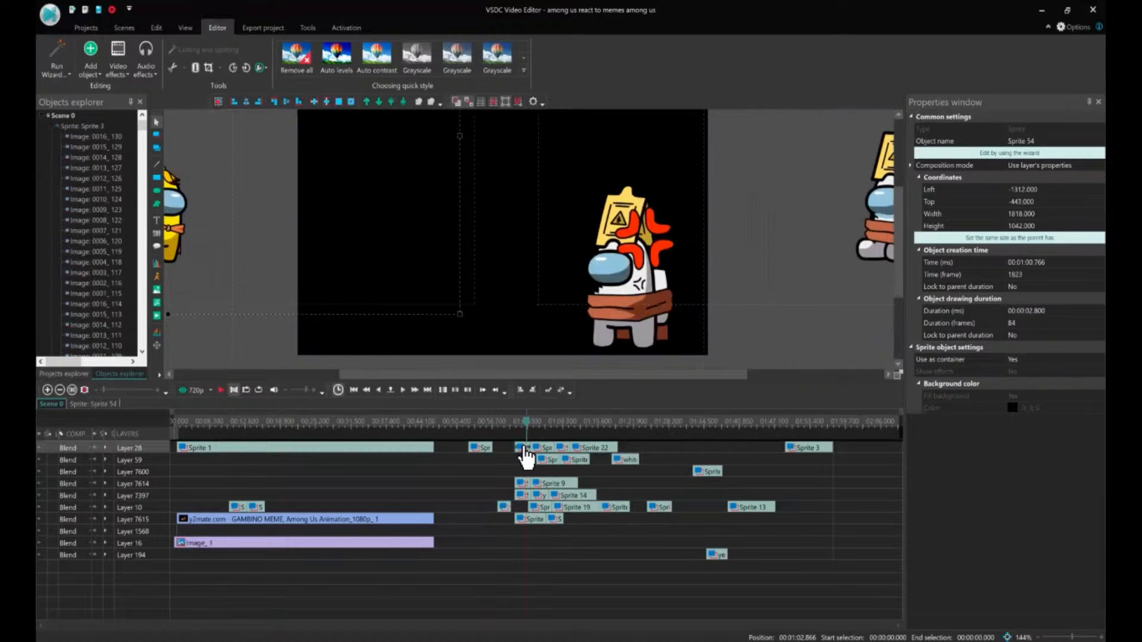
{"action": "left_click_drag", "start_coordinate": [523, 447], "coordinate": [508, 496]}
{"action": "left_click_drag", "start_coordinate": [494, 537], "coordinate": [453, 462]}
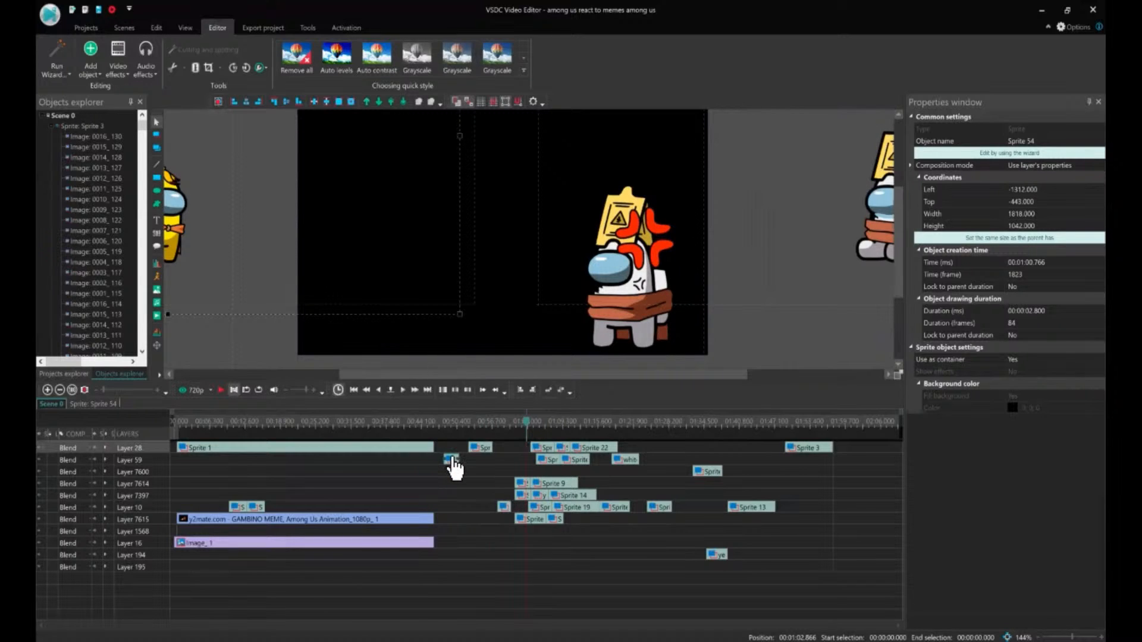
Move Sprite 7 with the angry white character to Layer 7600 at 00:01:58.700 and place the playhead over it
{"action": "left_click_drag", "start_coordinate": [518, 484], "coordinate": [853, 470]}
{"action": "left_click", "coordinate": [527, 520]}
{"action": "left_click", "coordinate": [851, 422]}
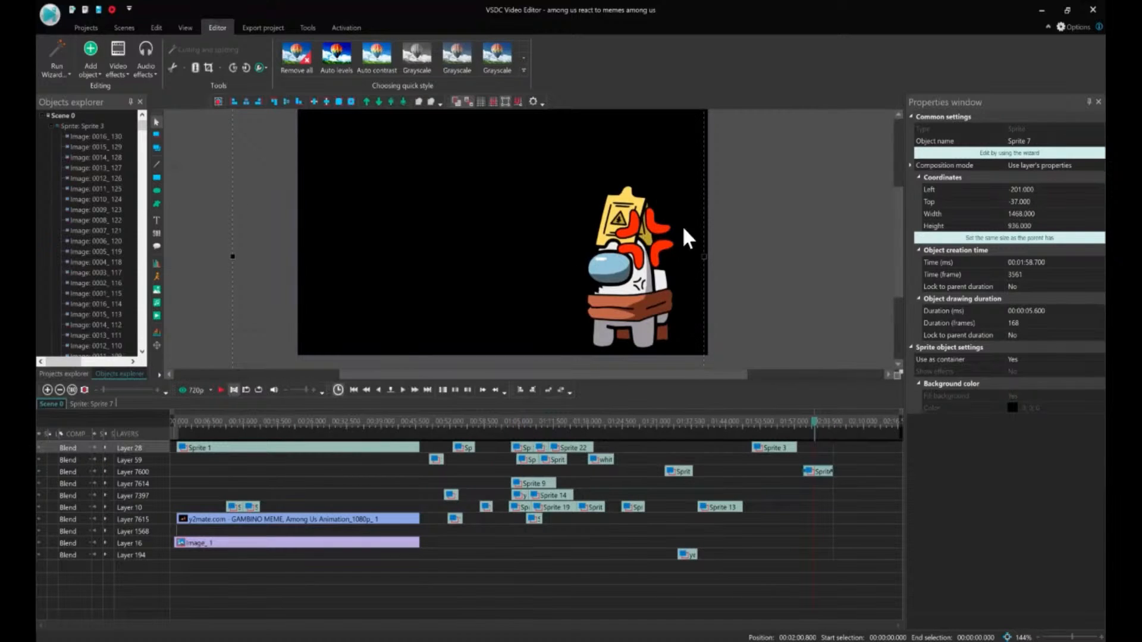
Duplicate Sprite 7 and place the copy on Layer 10 at 00:00:17.733, over the GAMBINO MEME clip
{"action": "left_click", "coordinate": [843, 473]}
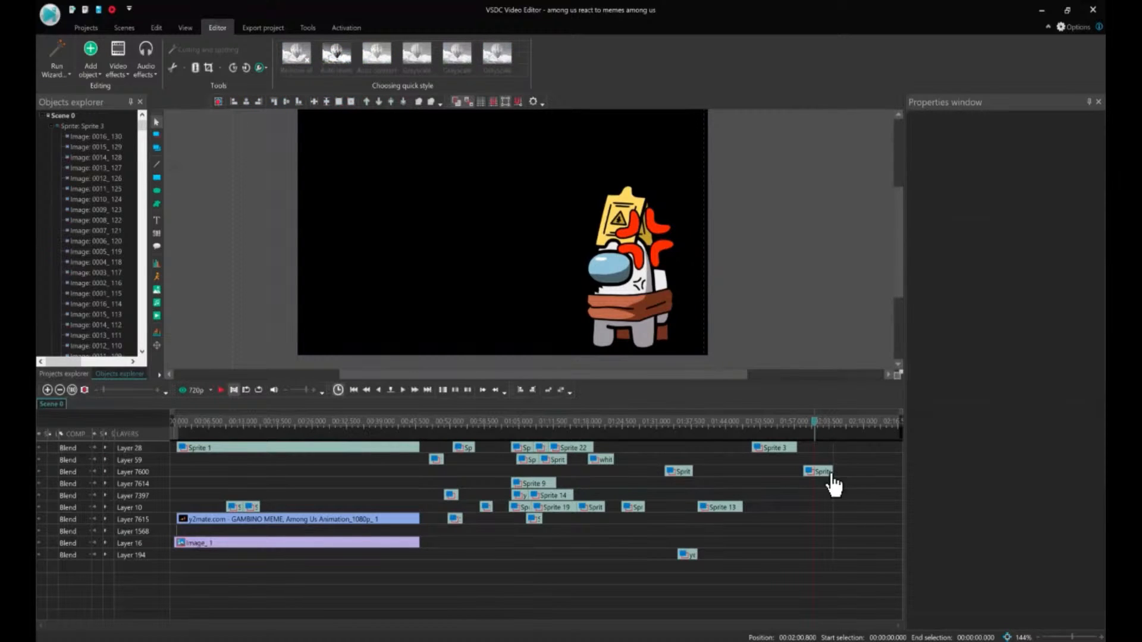
{"action": "left_click", "coordinate": [828, 472]}
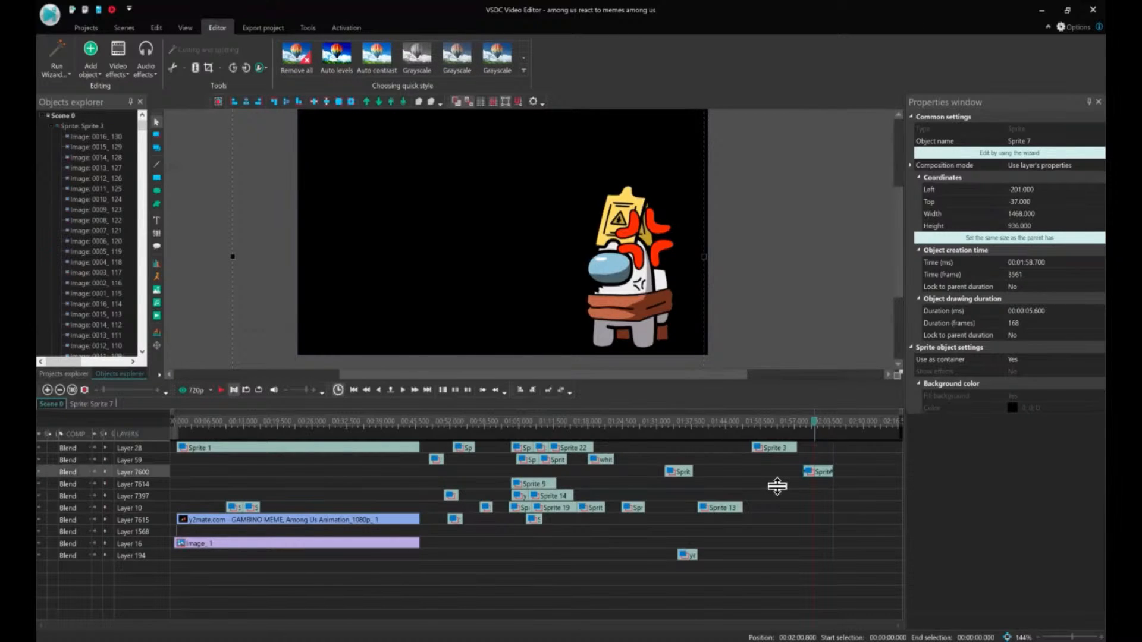
{"action": "key", "text": "ctrl+v"}
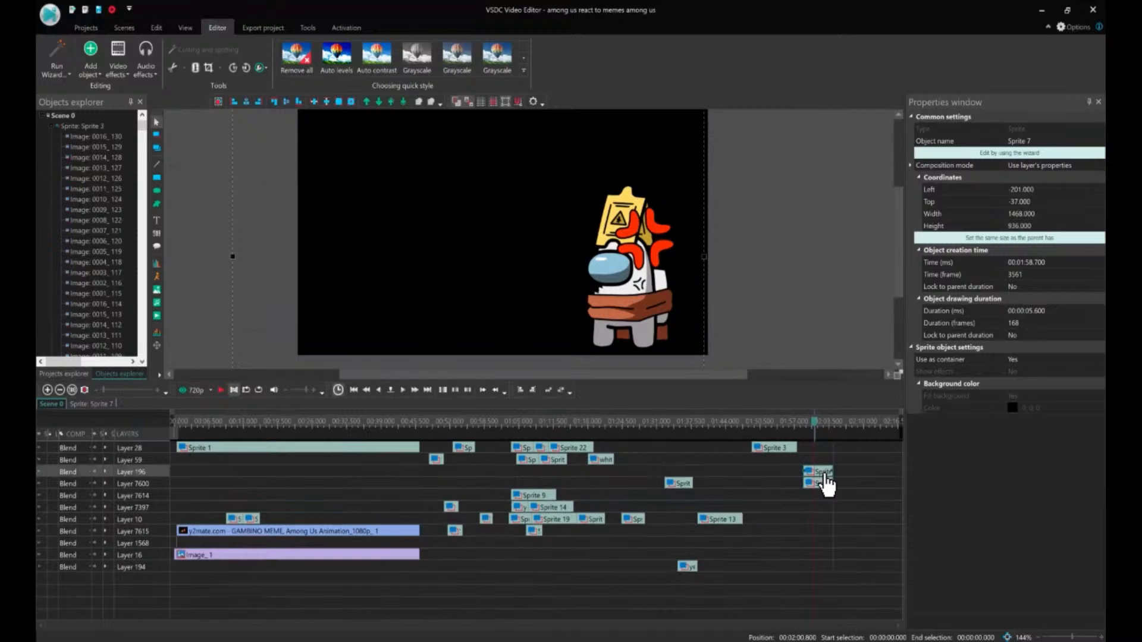
{"action": "left_click_drag", "start_coordinate": [823, 478], "coordinate": [286, 520]}
{"action": "left_click", "coordinate": [280, 424]}
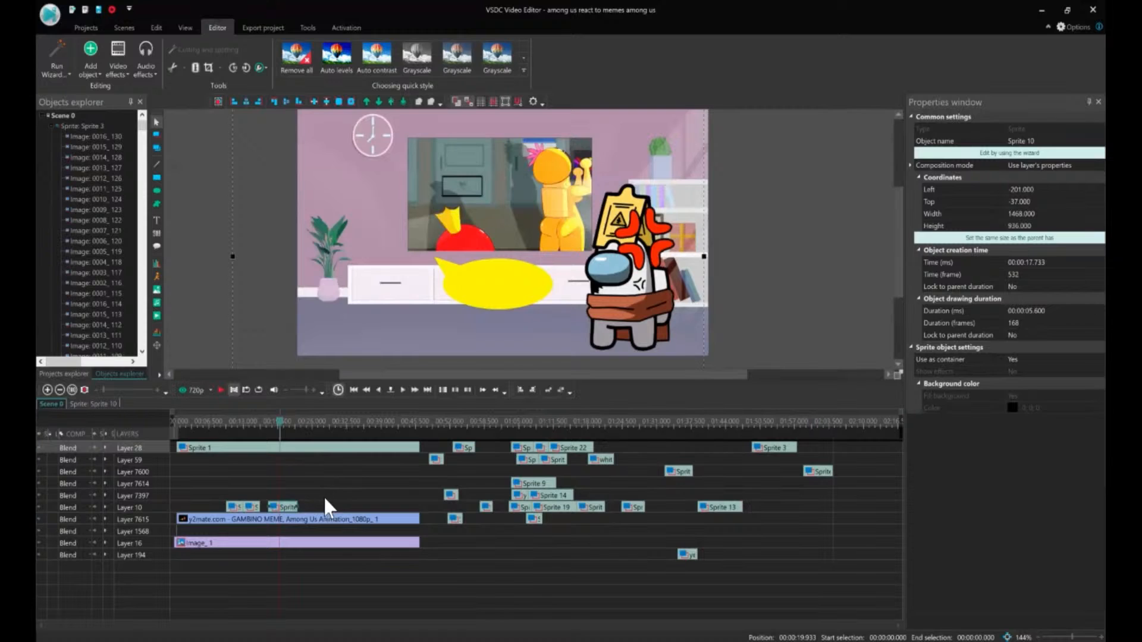
Duplicate Sprite 6 with the calm white character and place the copy on Layer 10 at 00:00:23.333, following the angry one
{"action": "left_click", "coordinate": [673, 423]}
{"action": "left_click", "coordinate": [678, 471]}
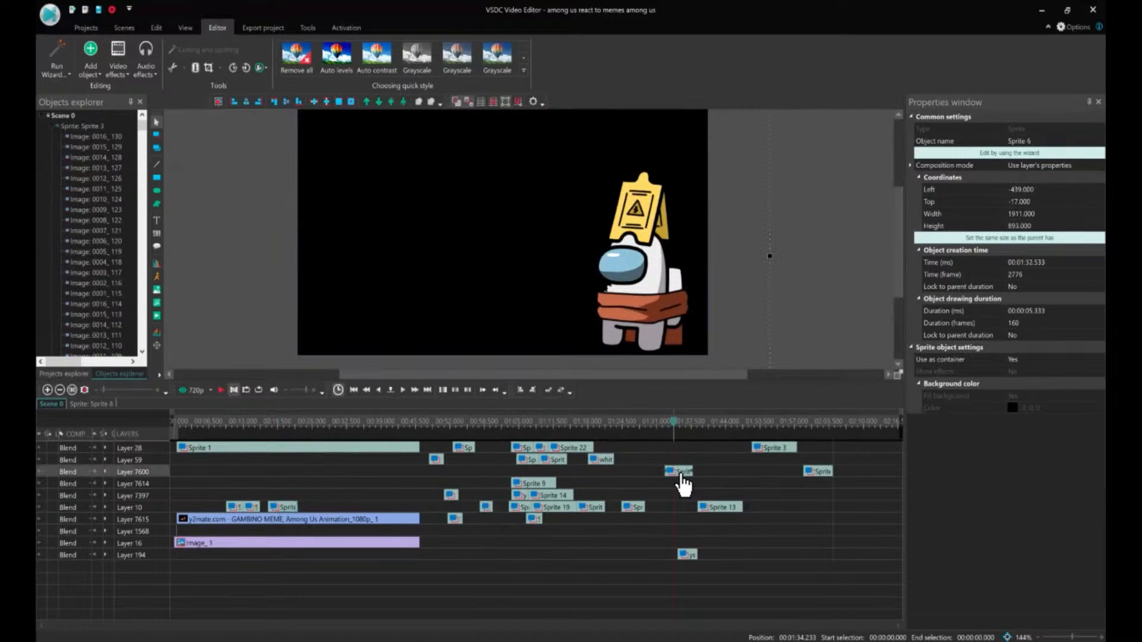
{"action": "left_click", "coordinate": [707, 474]}
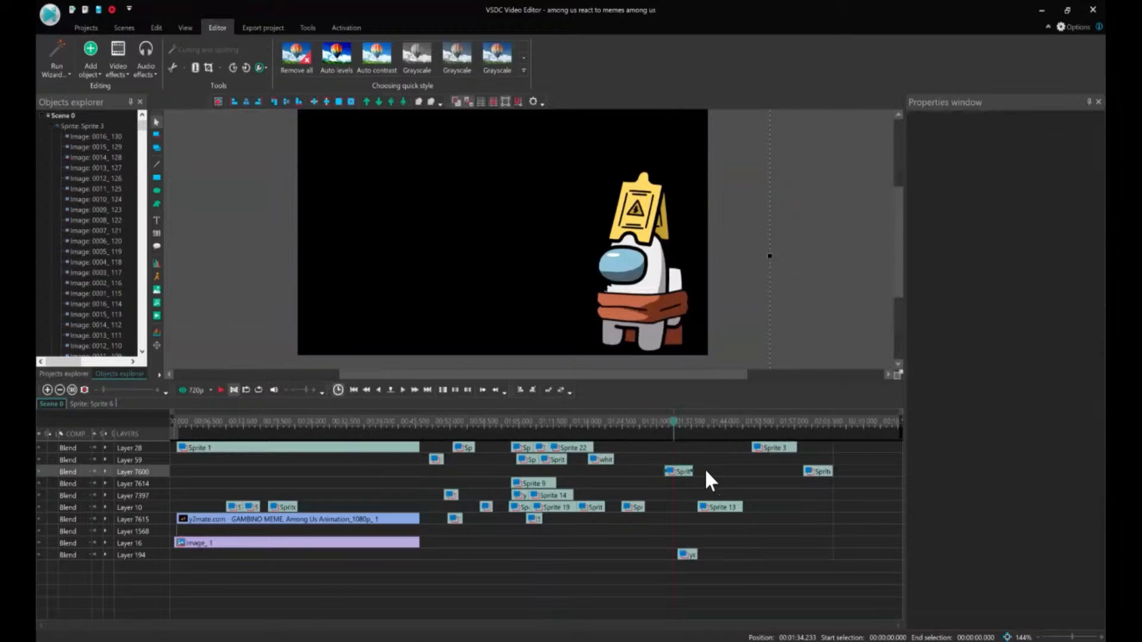
{"action": "left_click", "coordinate": [684, 474]}
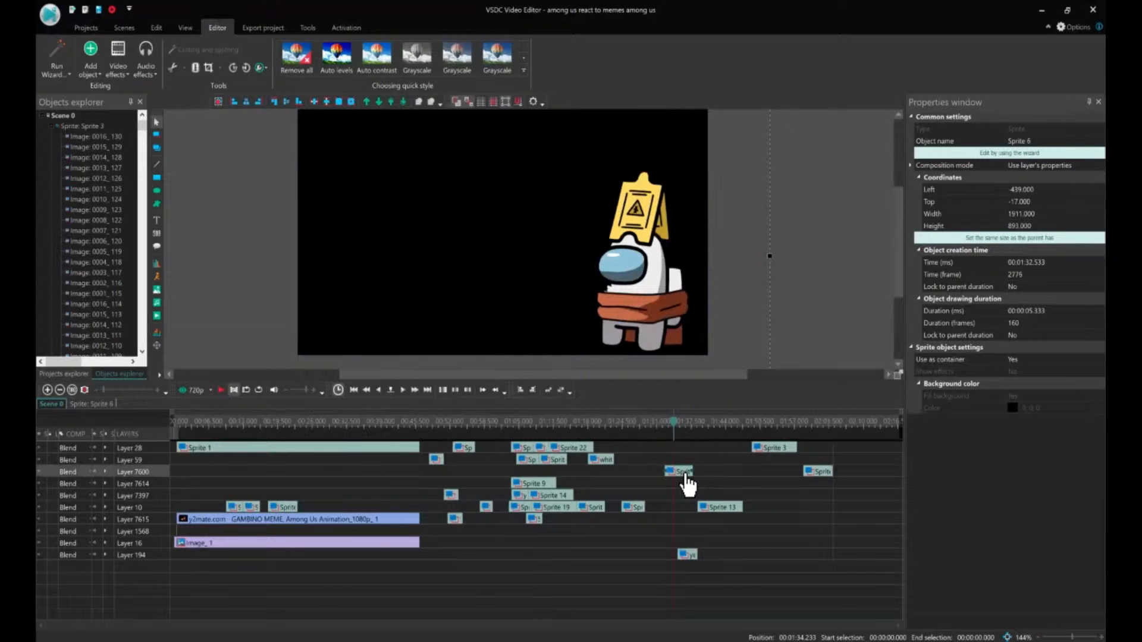
{"action": "key", "text": "ctrl+v"}
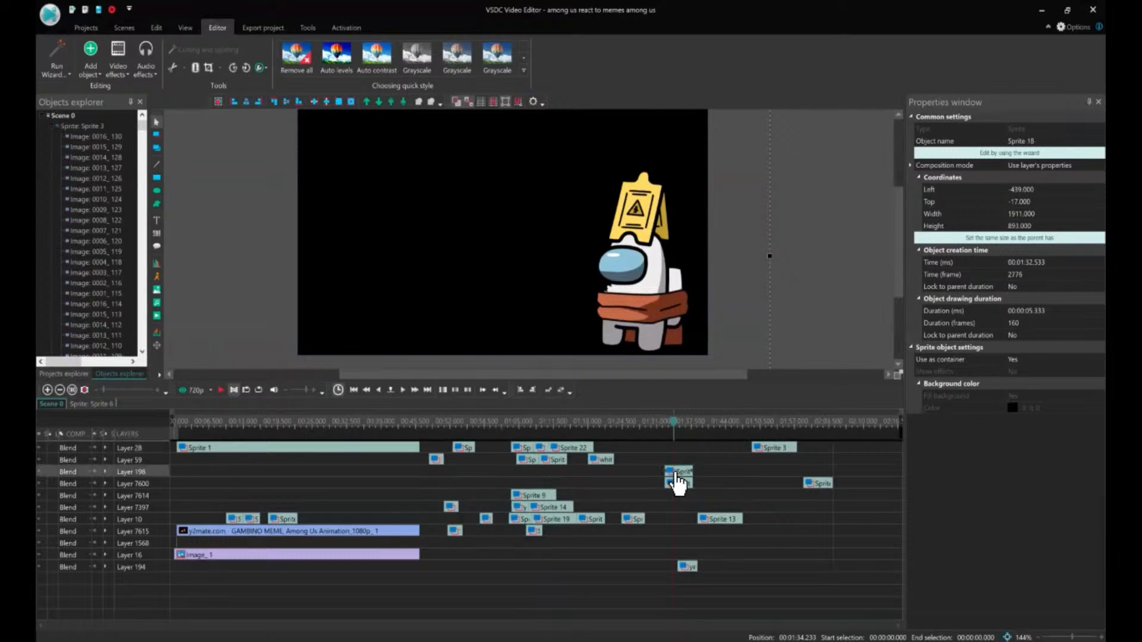
{"action": "left_click_drag", "start_coordinate": [678, 474], "coordinate": [298, 530]}
{"action": "left_click", "coordinate": [273, 421]}
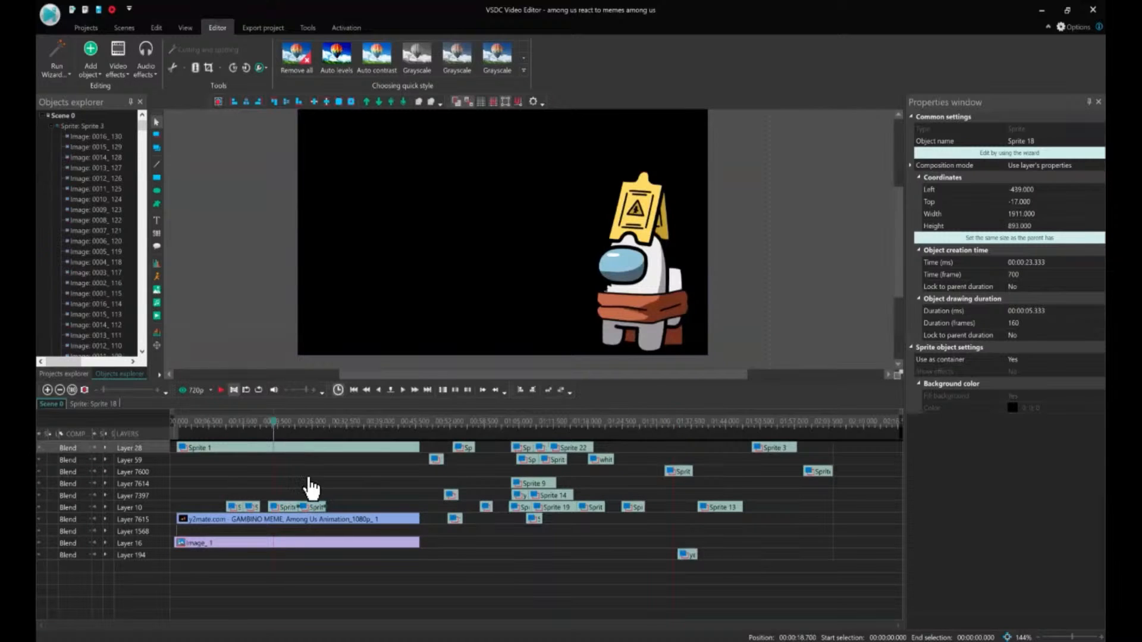
{"action": "left_click", "coordinate": [315, 484]}
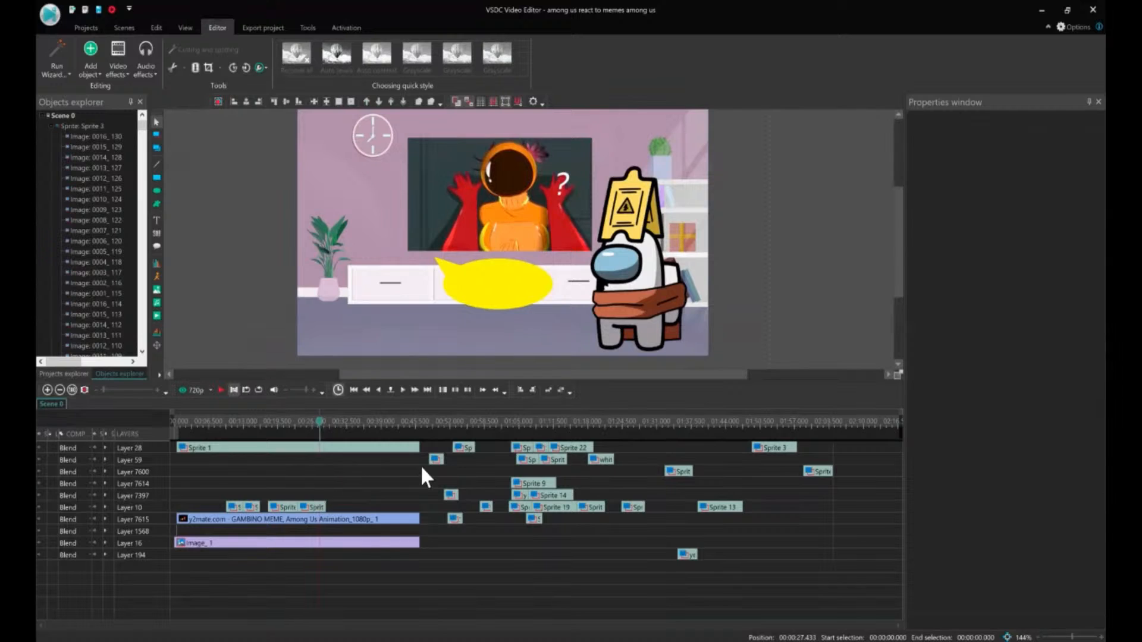
Duplicate the white surp sprite from Layer 59 and place the copy on Layer 10 over the GAMBINO MEME clip, following the calm character
{"action": "left_click", "coordinate": [598, 420]}
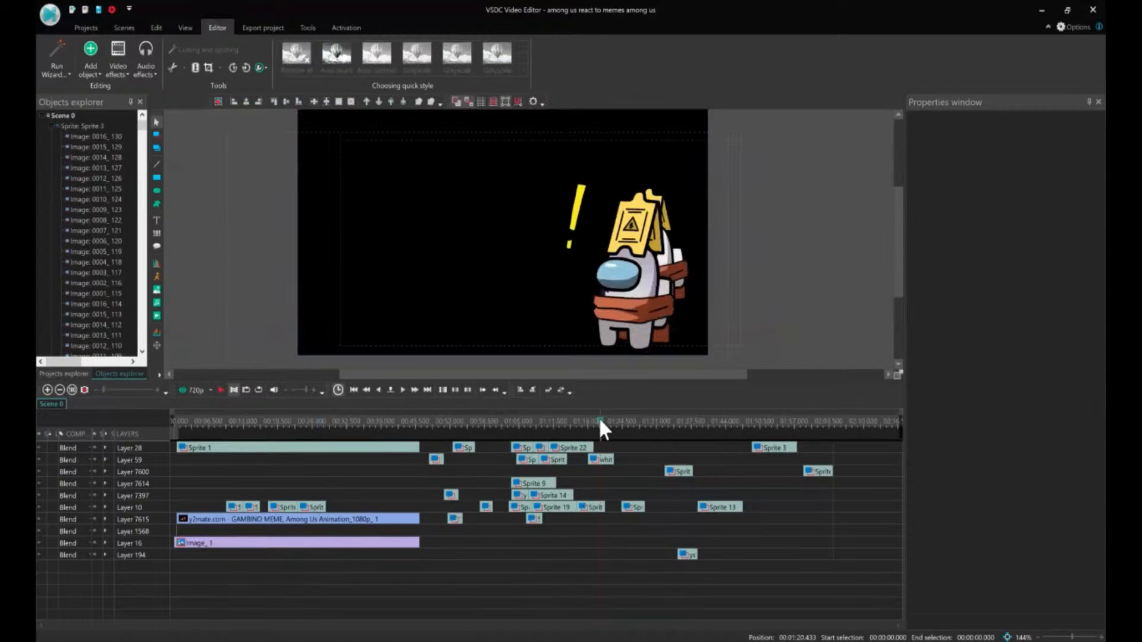
{"action": "left_click", "coordinate": [562, 418]}
{"action": "left_click", "coordinate": [599, 422]}
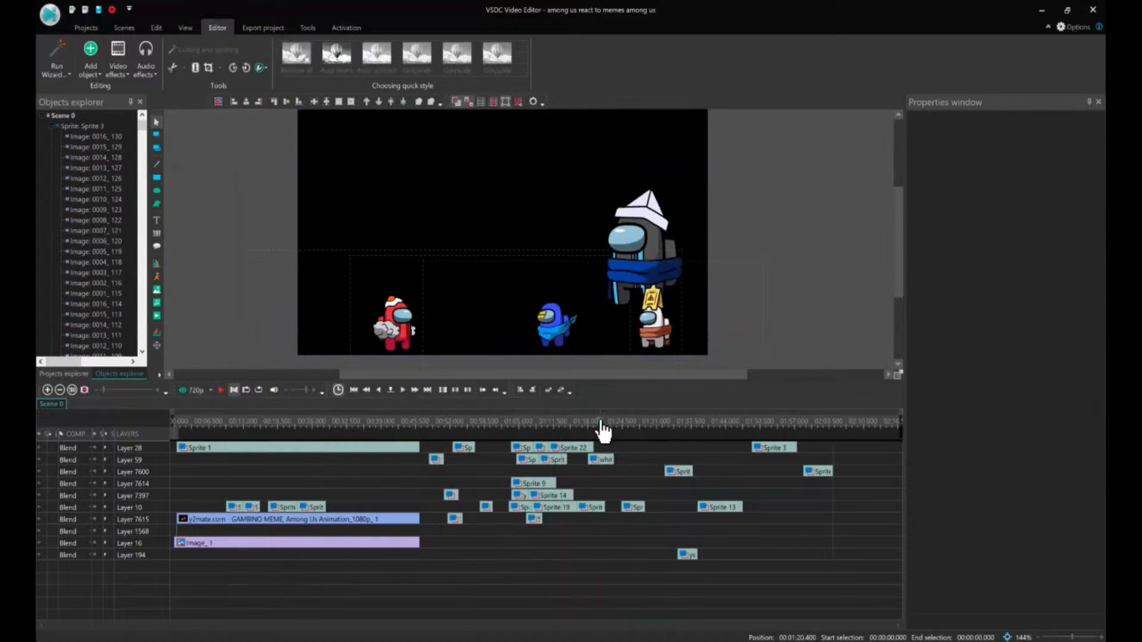
{"action": "left_click", "coordinate": [611, 419]}
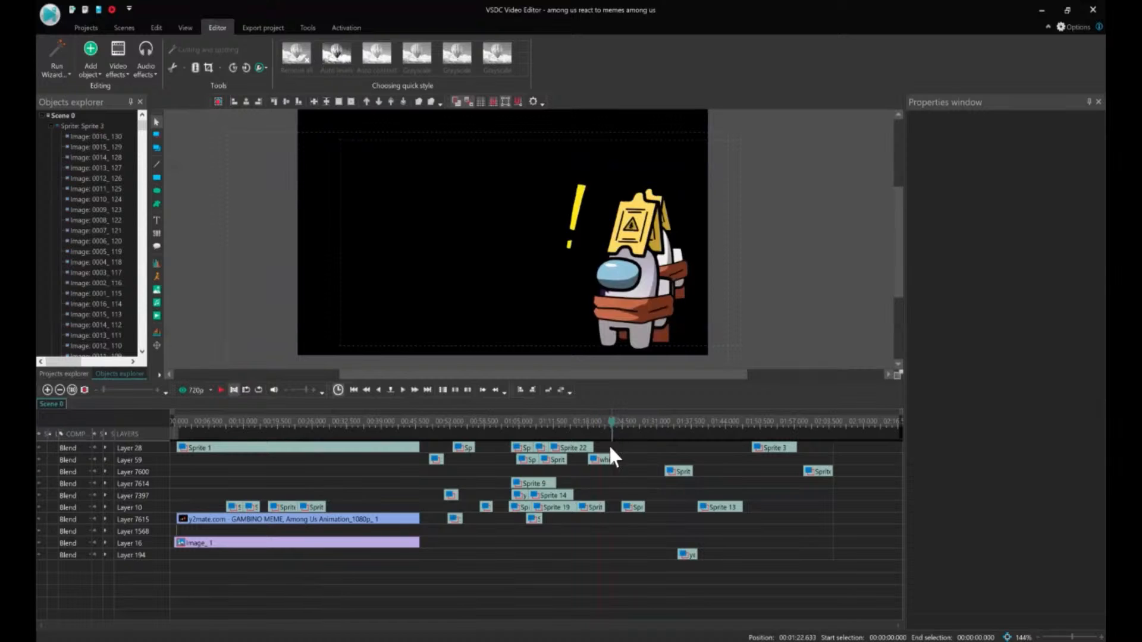
{"action": "left_click", "coordinate": [604, 461]}
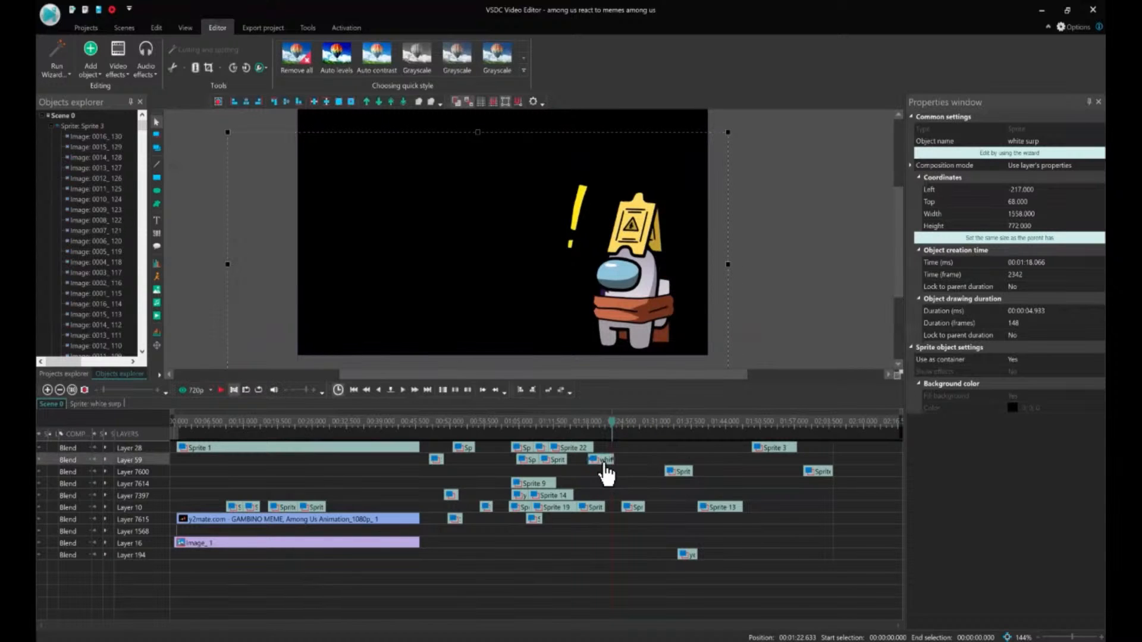
{"action": "key", "text": "ctrl+v"}
{"action": "left_click_drag", "start_coordinate": [603, 461], "coordinate": [327, 523]}
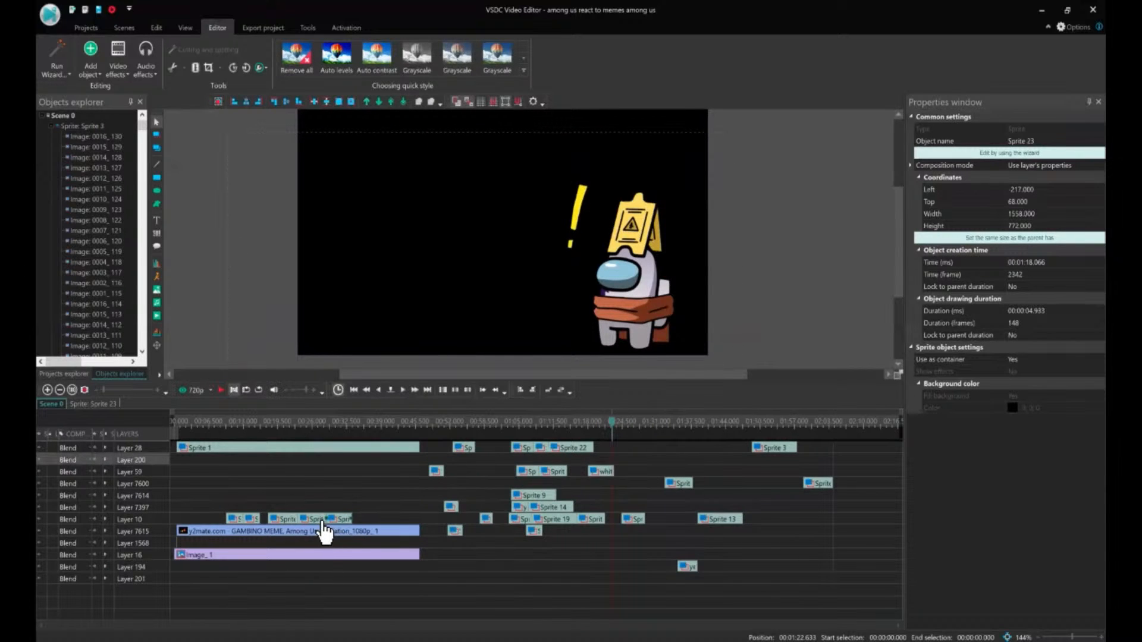
{"action": "left_click", "coordinate": [313, 422]}
{"action": "left_click", "coordinate": [341, 477]}
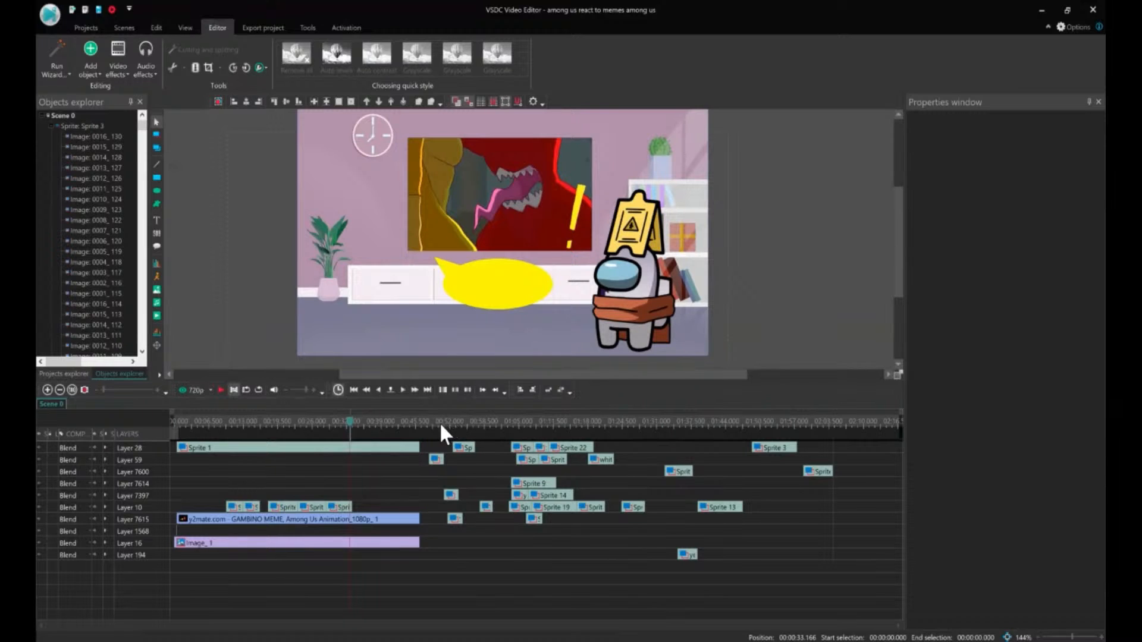
{"action": "left_click_drag", "start_coordinate": [439, 422], "coordinate": [559, 427]}
{"action": "left_click", "coordinate": [598, 421]}
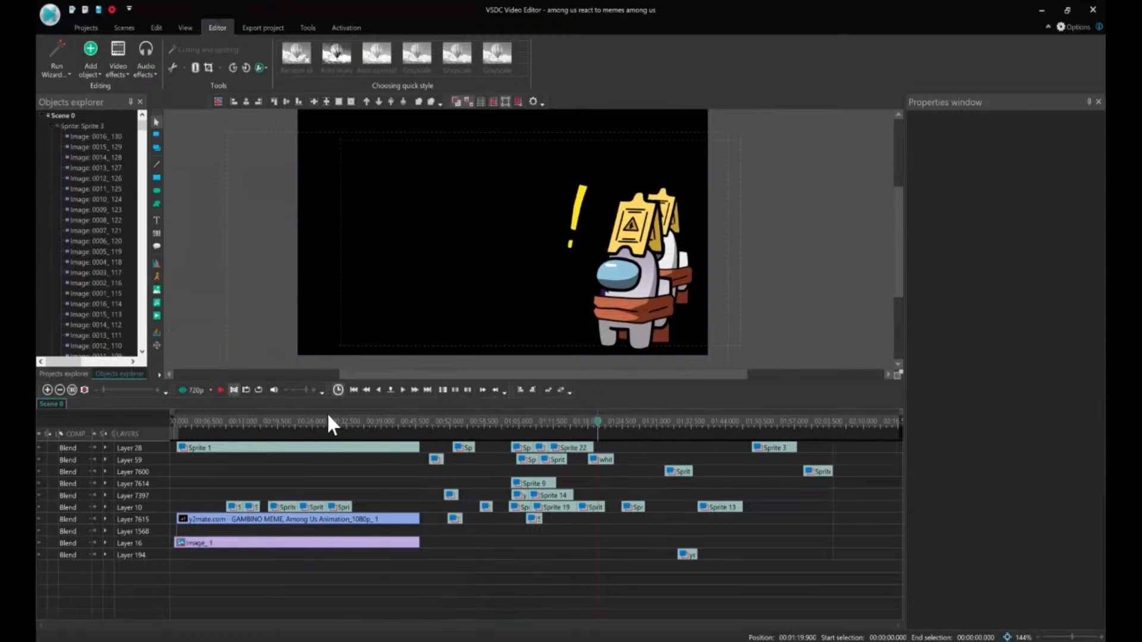
{"action": "left_click", "coordinate": [272, 419]}
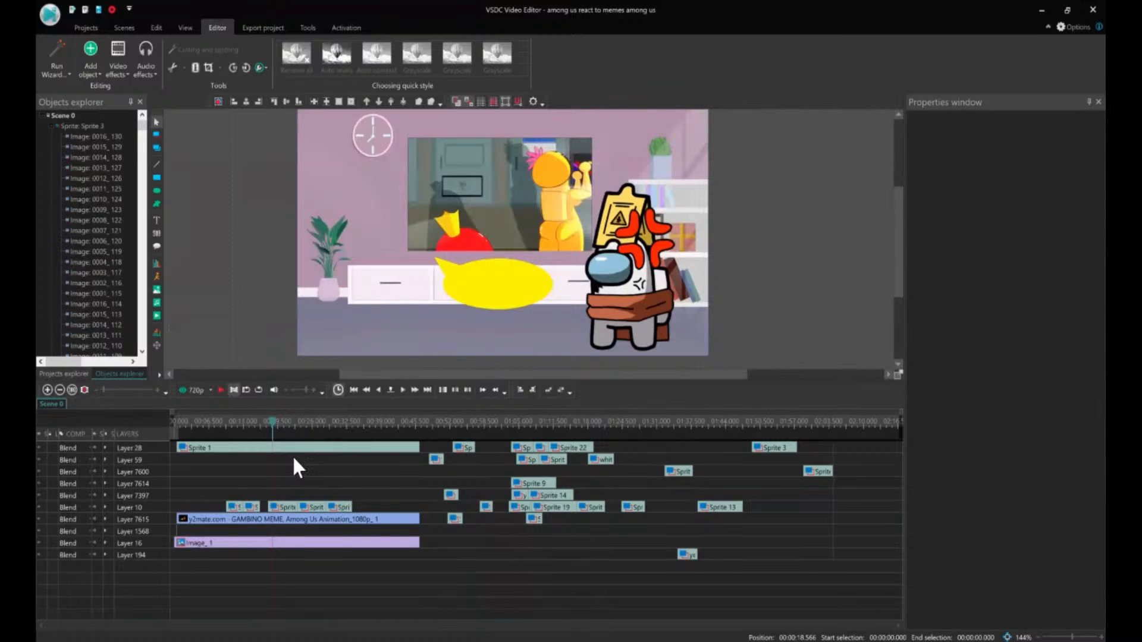
{"action": "left_click", "coordinate": [307, 546]}
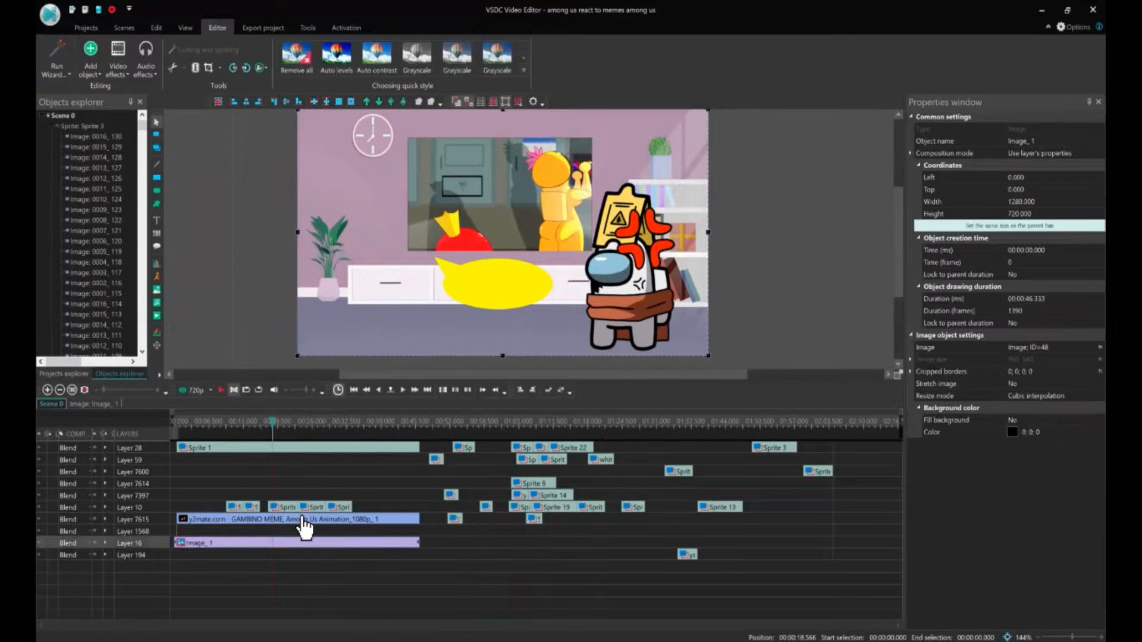
{"action": "left_click", "coordinate": [302, 520]}
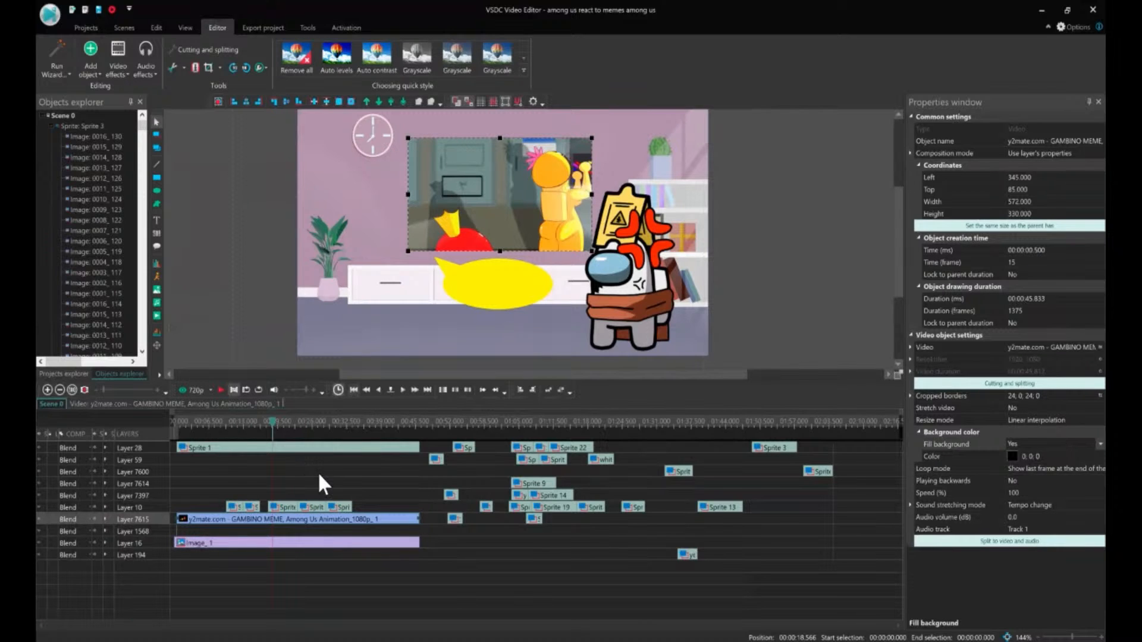
{"action": "left_click", "coordinate": [345, 493]}
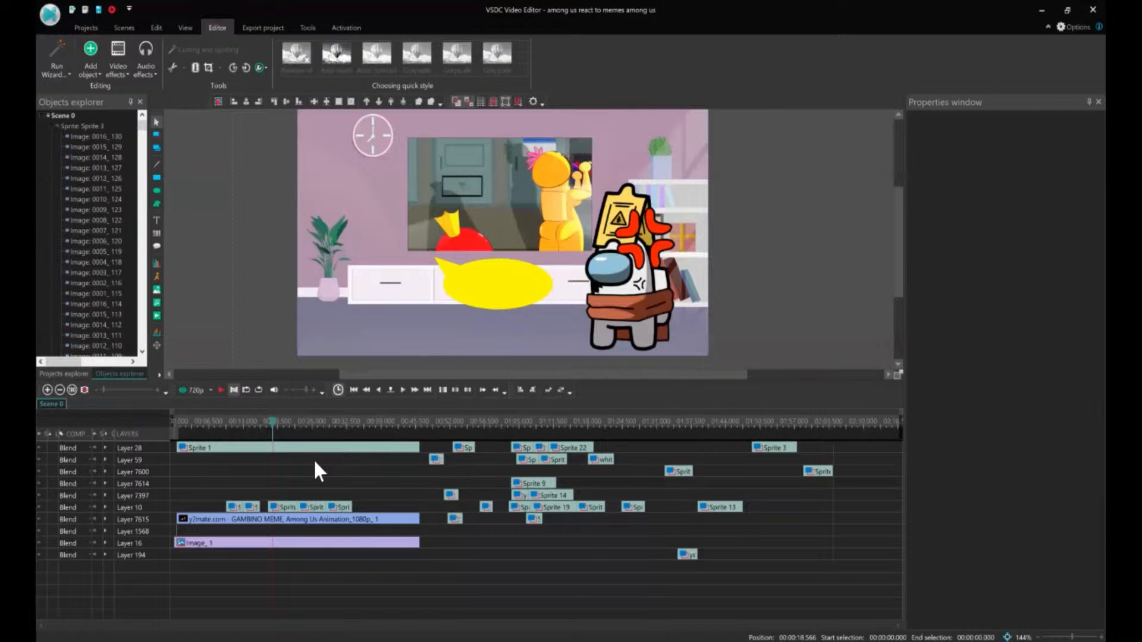
Split the GAMBINO MEME clip on Layer 7615 at 00:00:23.233 and select its second part
{"action": "left_click", "coordinate": [315, 519]}
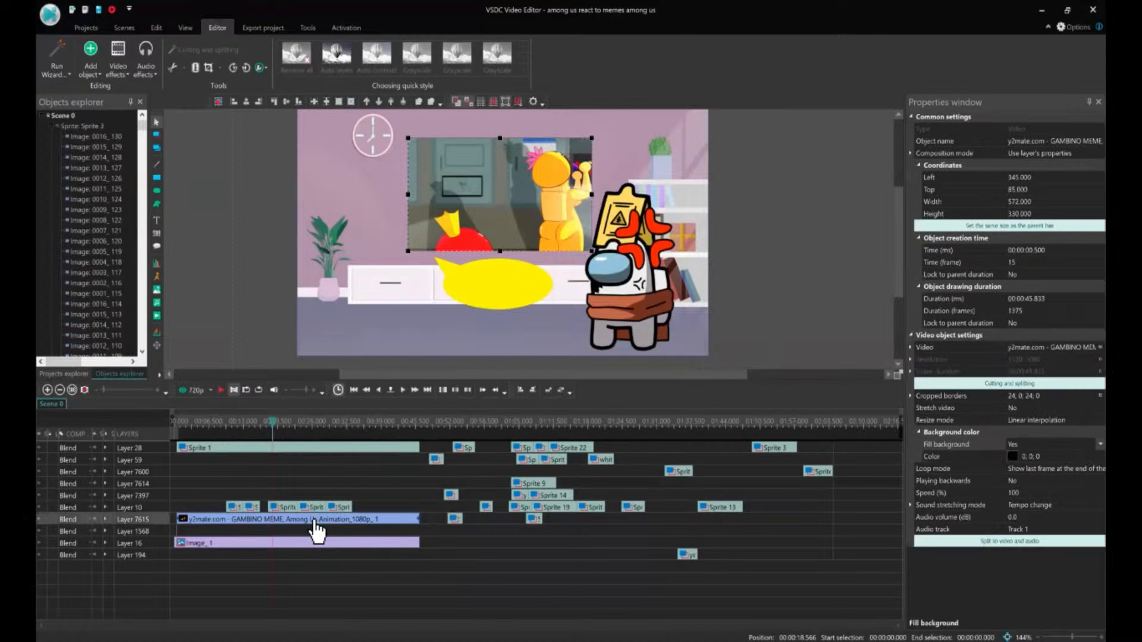
{"action": "left_click", "coordinate": [298, 434]}
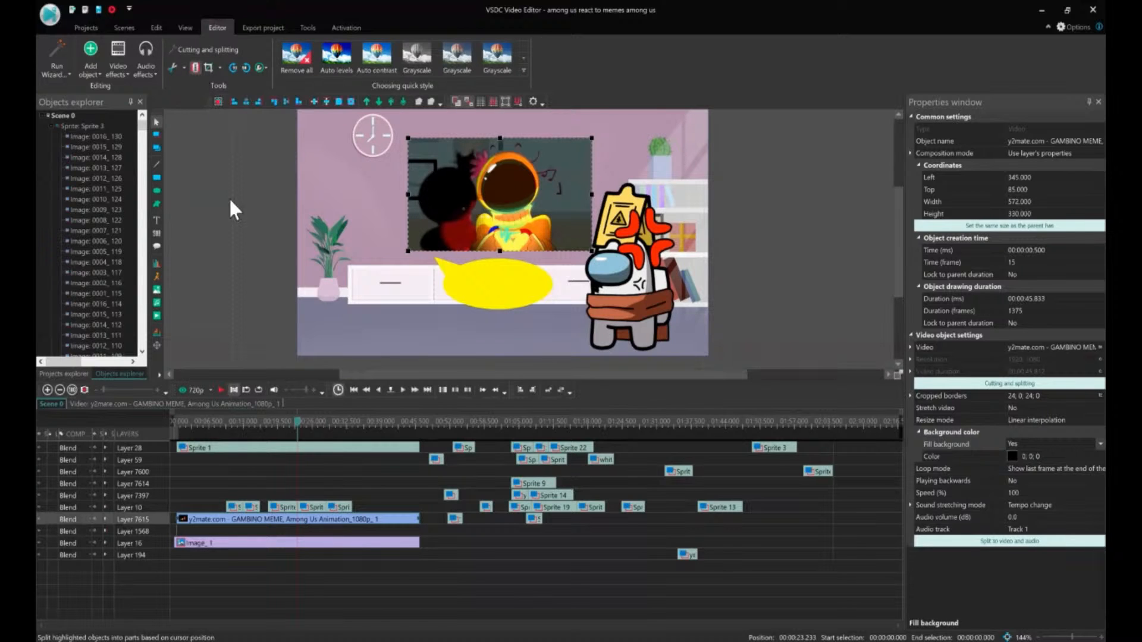
{"action": "key", "text": "ctrl+k"}
{"action": "left_click", "coordinate": [311, 532]}
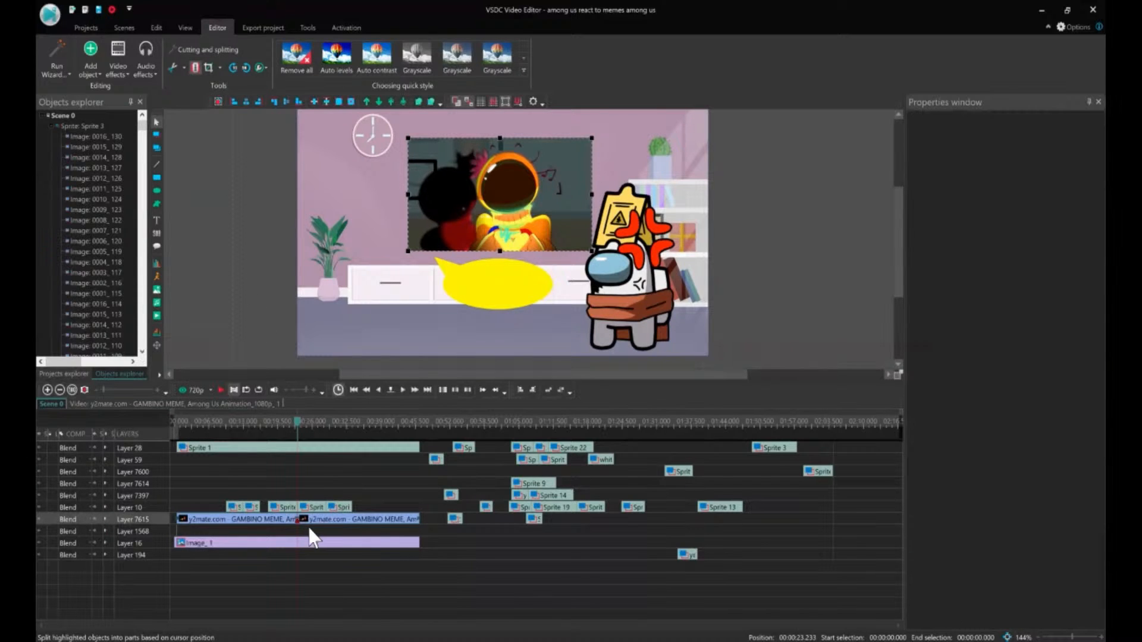
{"action": "left_click", "coordinate": [309, 523]}
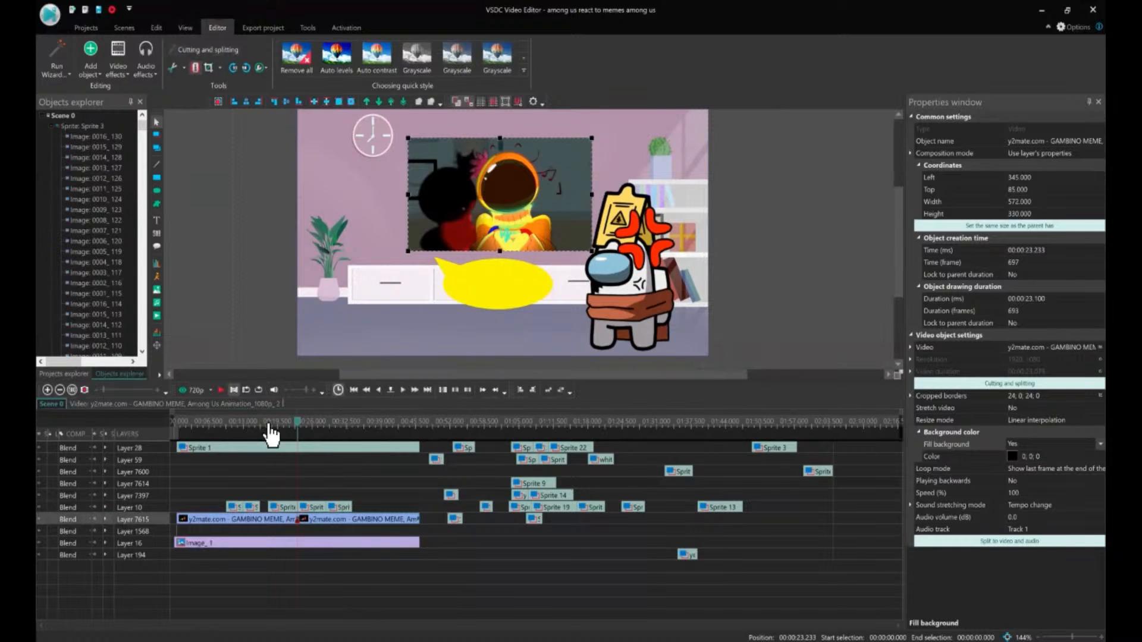
Move the second part of the GAMBINO MEME clip to 00:00:00.500 on Layer 7615, ahead of the first part
{"action": "left_click", "coordinate": [209, 521]}
{"action": "right_click", "coordinate": [210, 521]}
{"action": "left_click", "coordinate": [274, 483]}
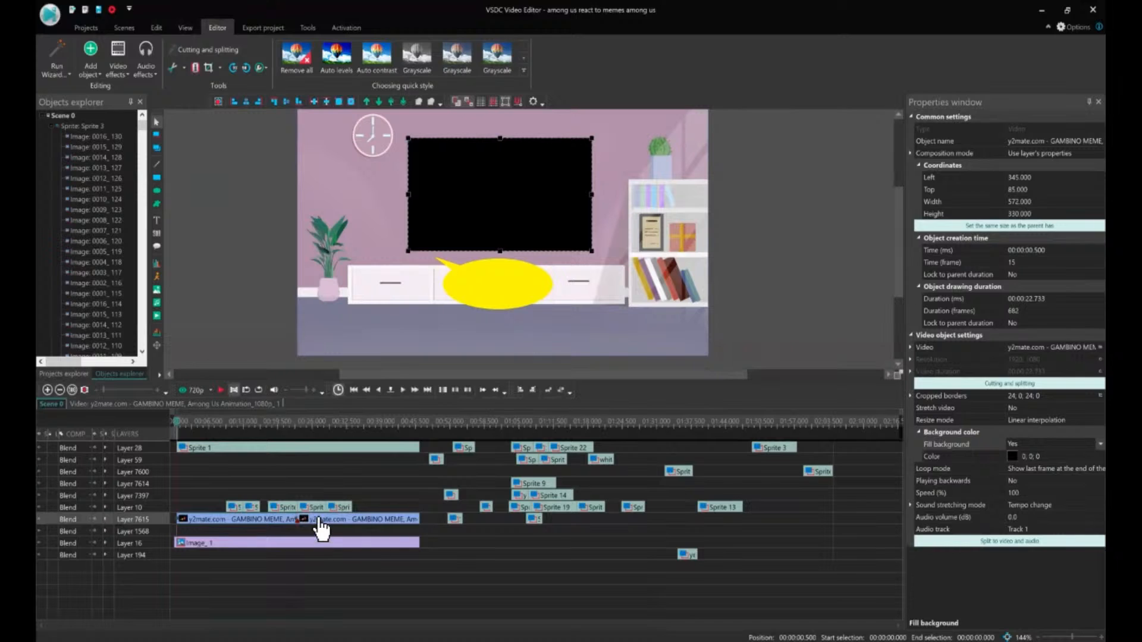
{"action": "left_click", "coordinate": [321, 523]}
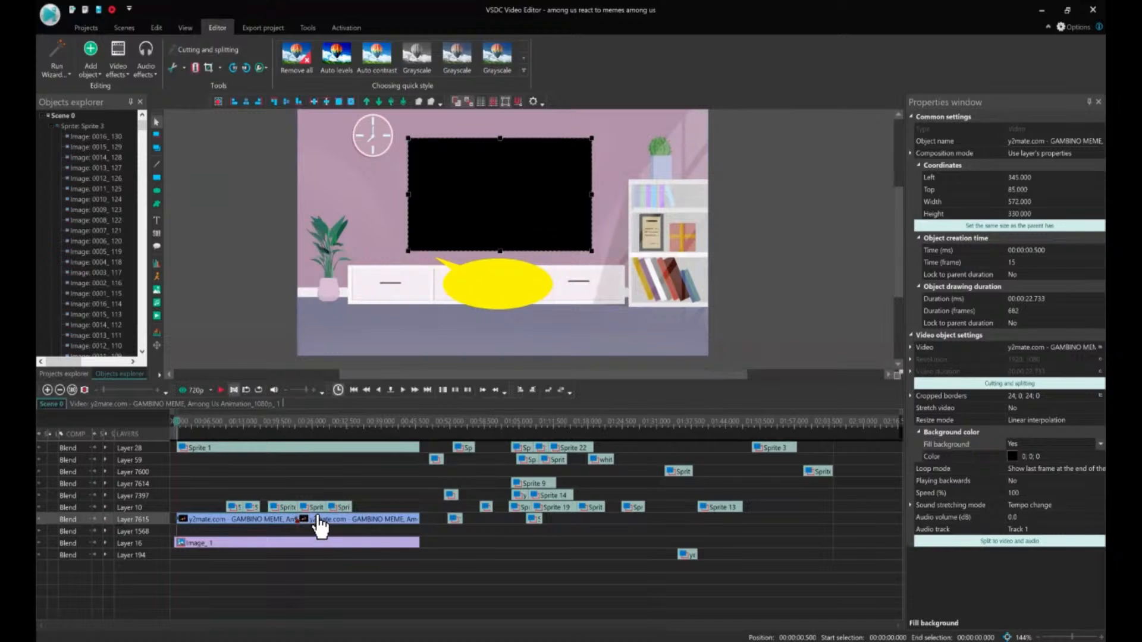
{"action": "left_click", "coordinate": [521, 389]}
{"action": "left_click", "coordinate": [326, 534]}
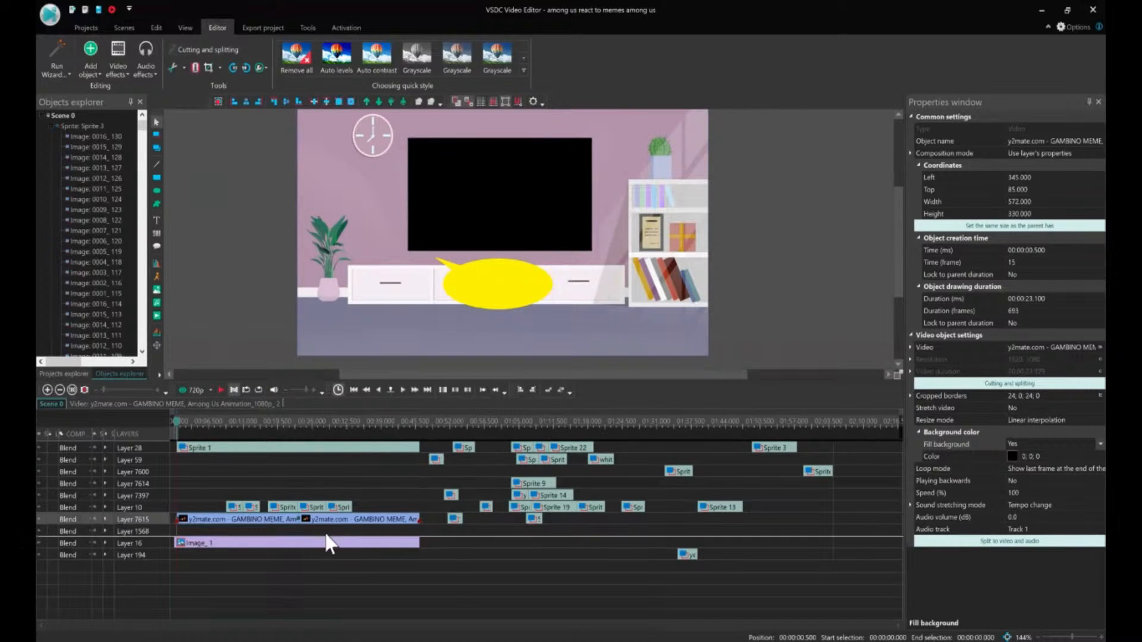
{"action": "left_click", "coordinate": [327, 533]}
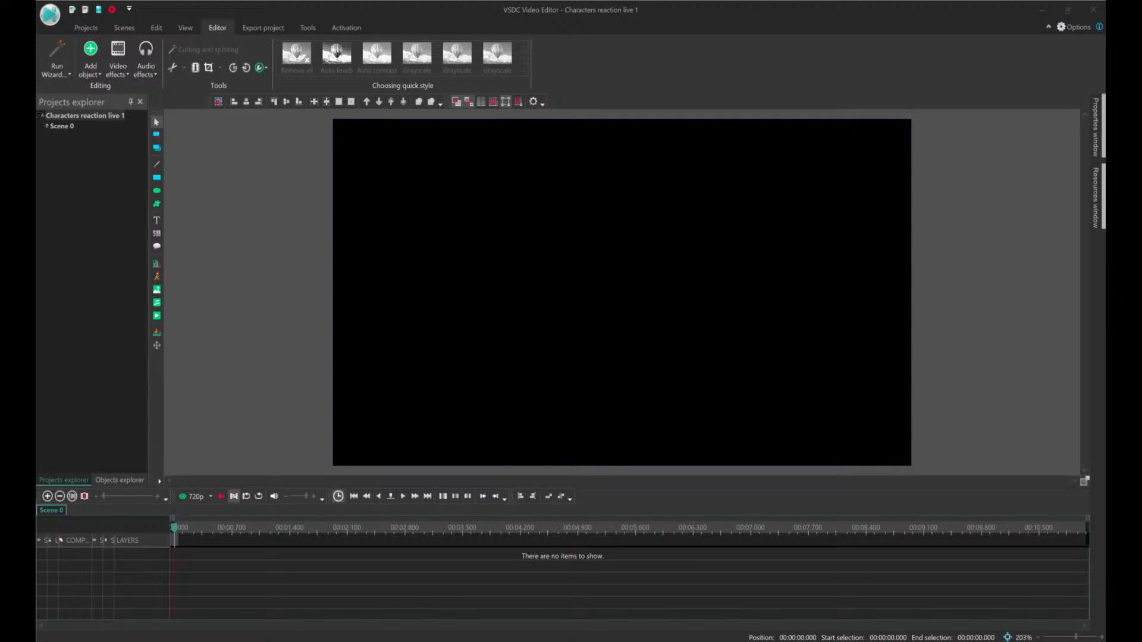
{"action": "left_click", "coordinate": [102, 569]}
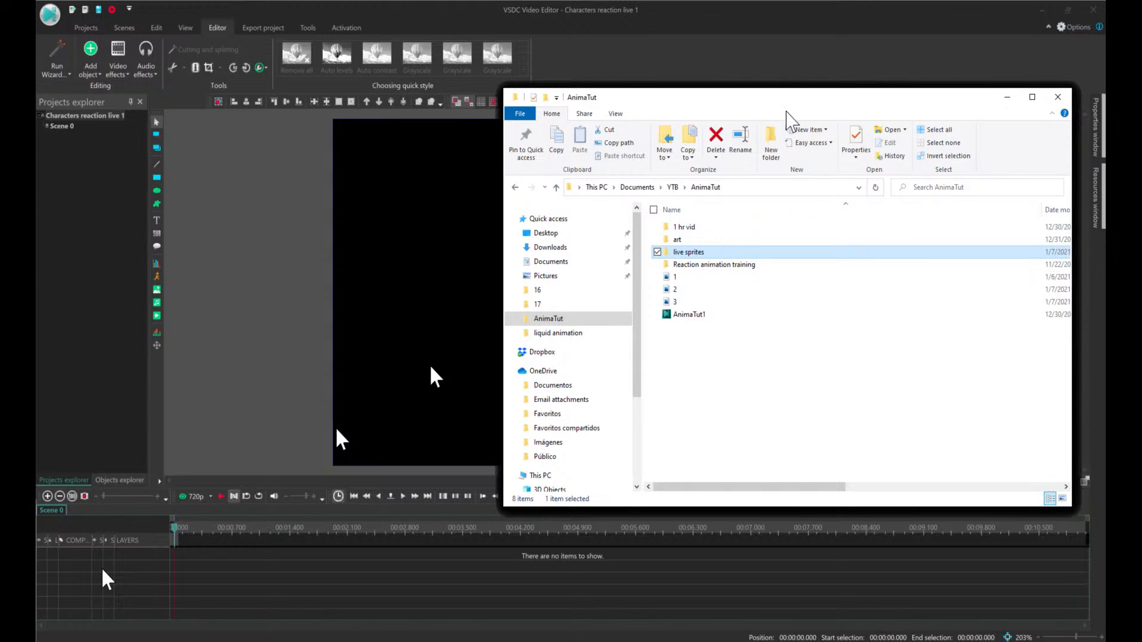
{"action": "left_click_drag", "start_coordinate": [789, 102], "coordinate": [36, 195]}
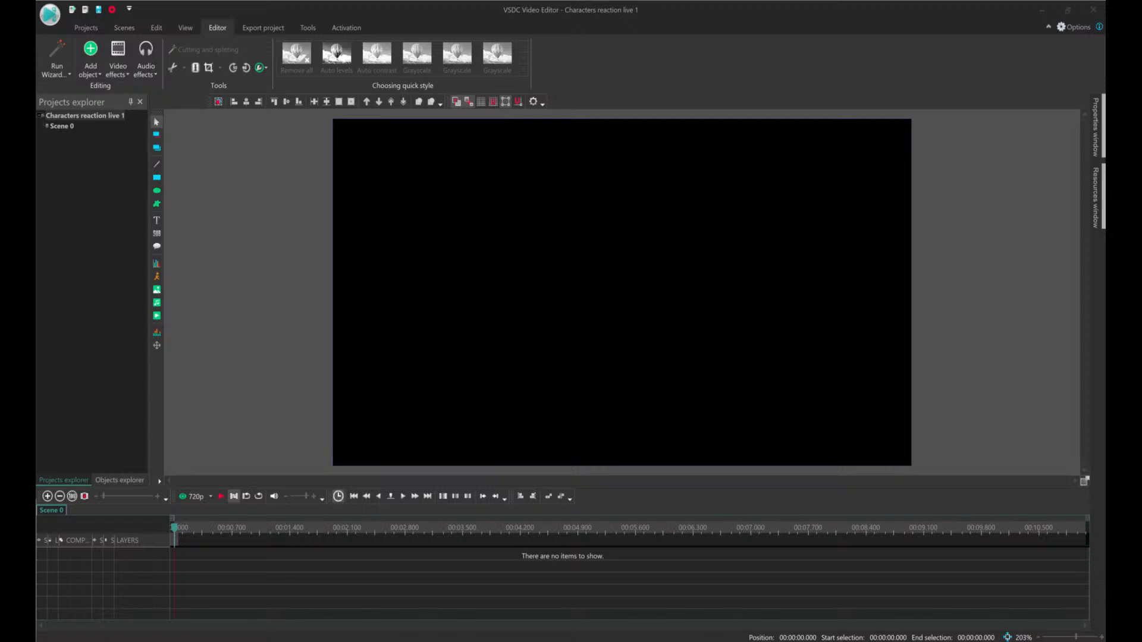
Switch to File Explorer and go up from ironman's happy folder to the CHARACTERS folder
{"action": "left_click_drag", "start_coordinate": [644, 641], "coordinate": [490, 127]}
{"action": "left_click", "coordinate": [416, 220]}
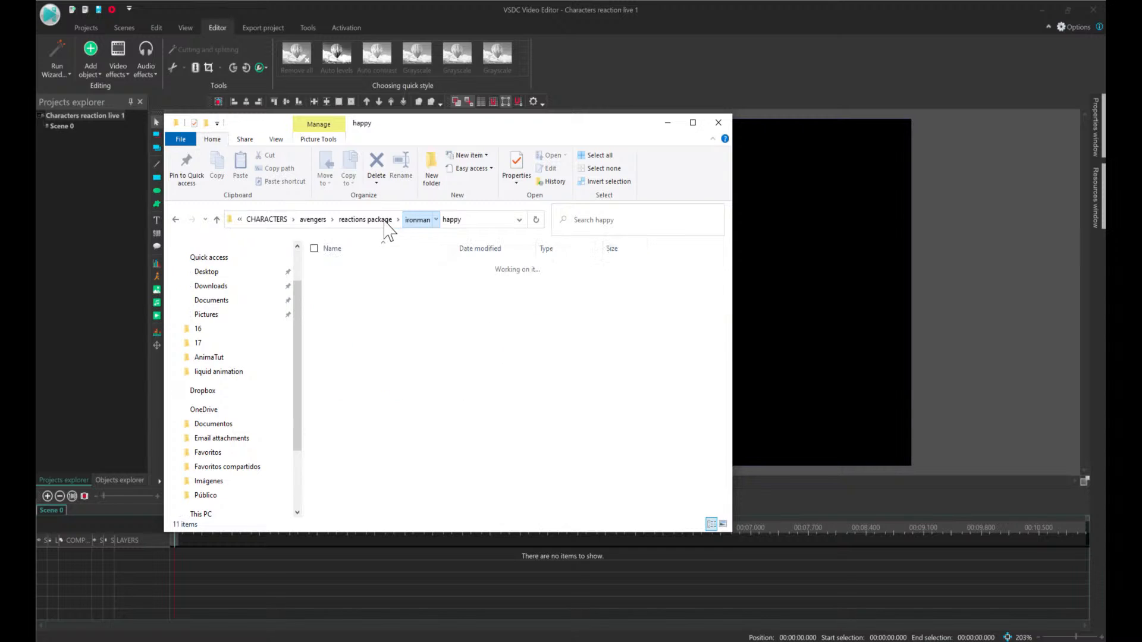
{"action": "left_click", "coordinate": [375, 220]}
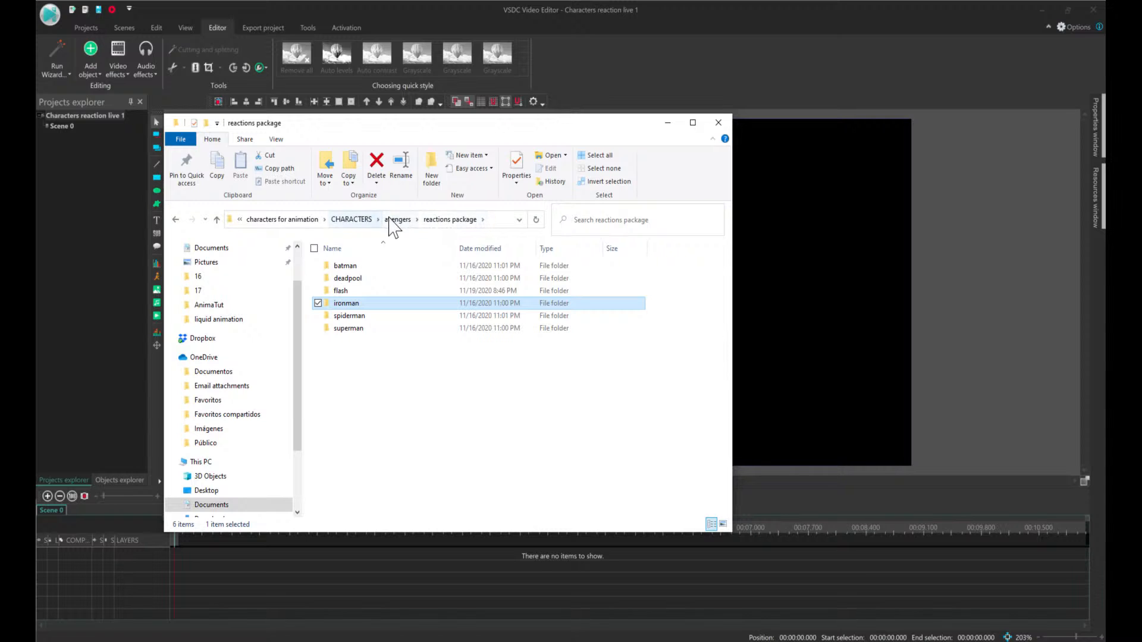
{"action": "left_click", "coordinate": [350, 220]}
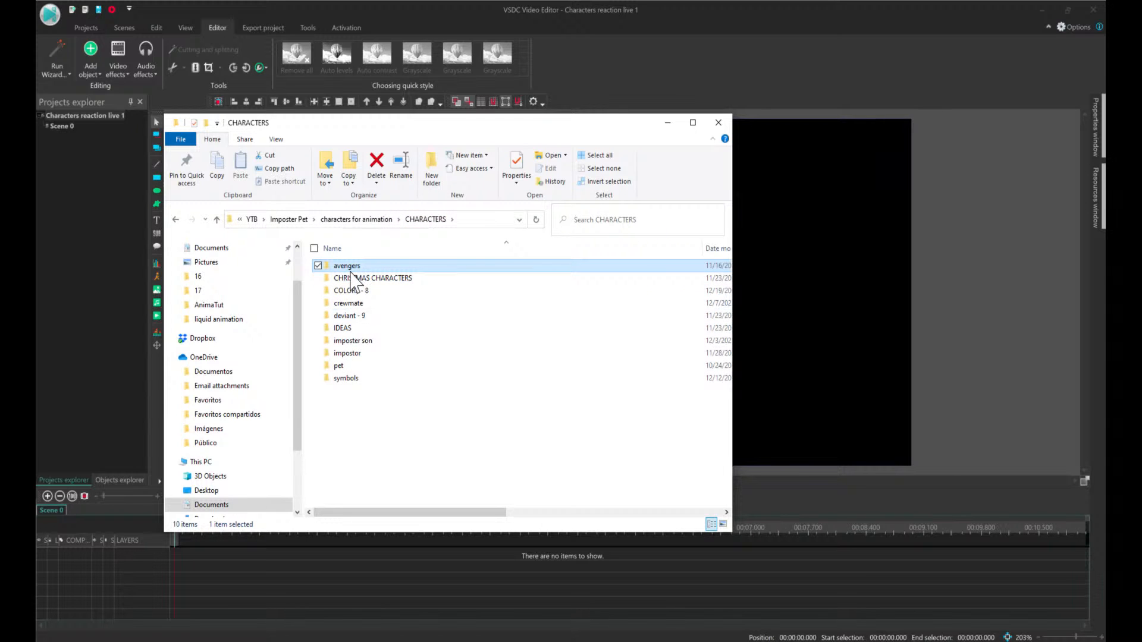
Open ironman's happy folder inside the avengers reactions package
{"action": "double_click", "coordinate": [352, 266]}
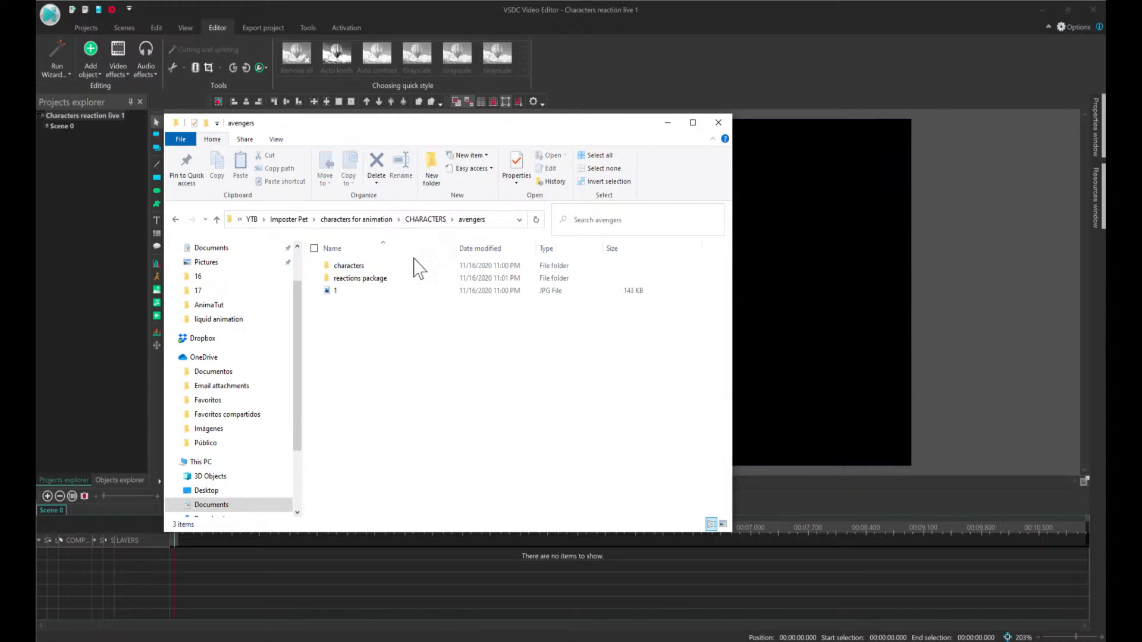
{"action": "double_click", "coordinate": [363, 284]}
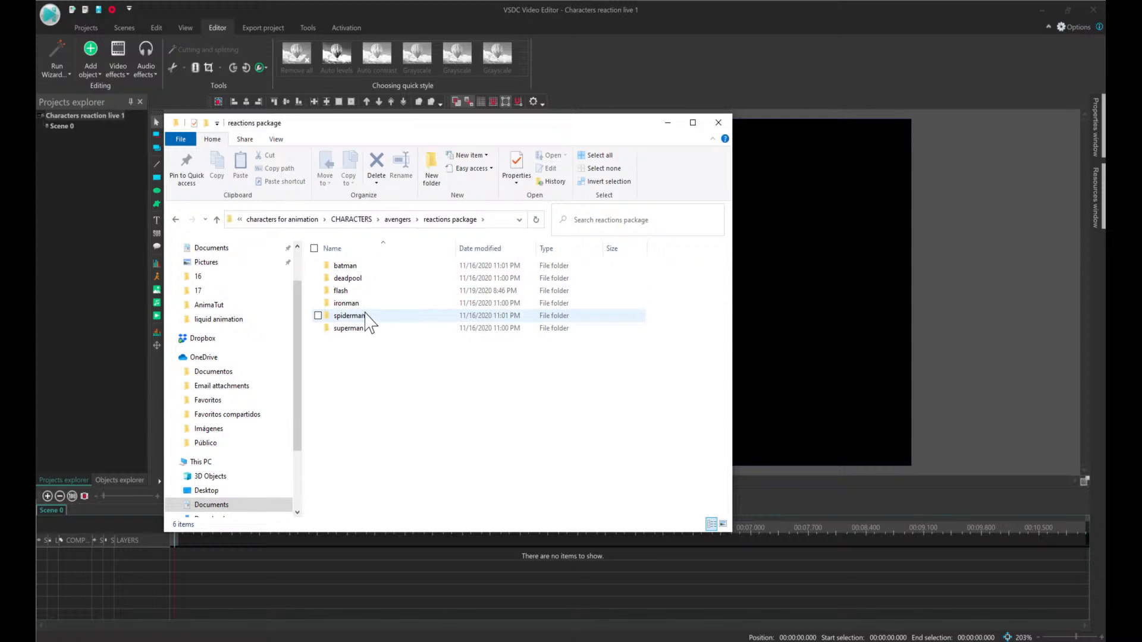
{"action": "double_click", "coordinate": [355, 305]}
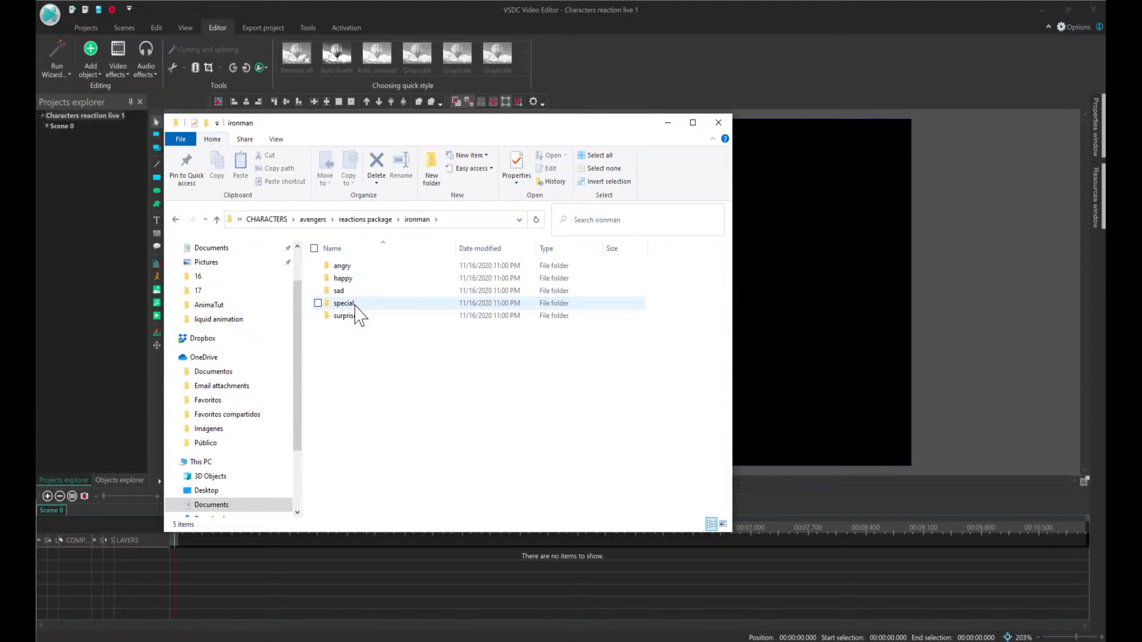
{"action": "left_click", "coordinate": [350, 278]}
{"action": "double_click", "coordinate": [350, 279]}
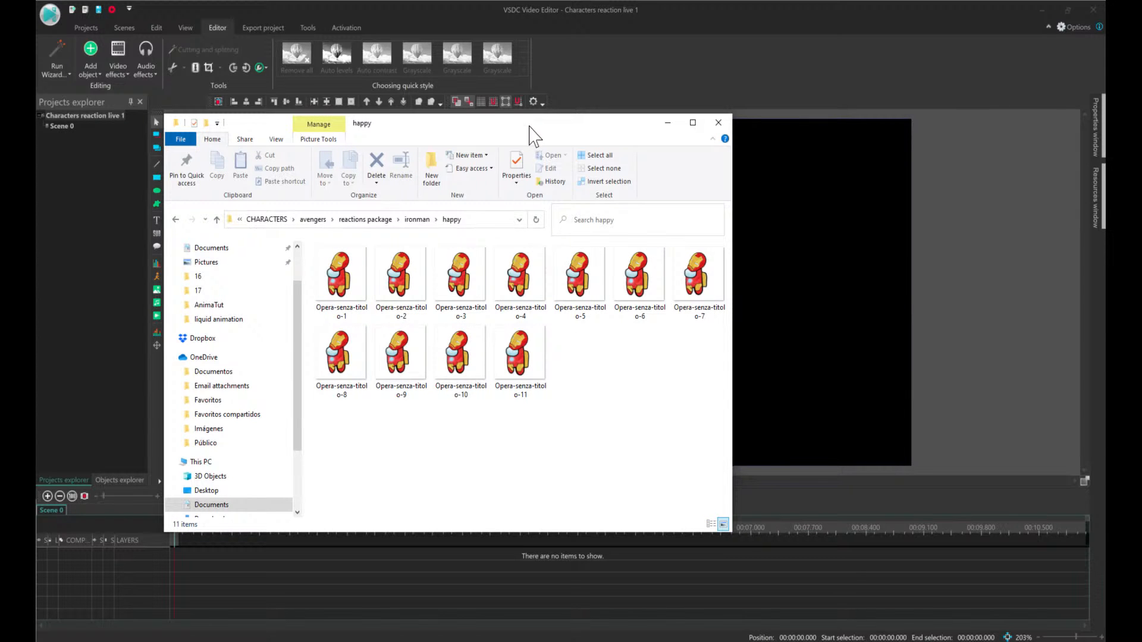
Add all the ironman happy images to the empty scene in VSDC Video Editor, opening them in the files sequence wizard
{"action": "key", "text": "ctrl+a"}
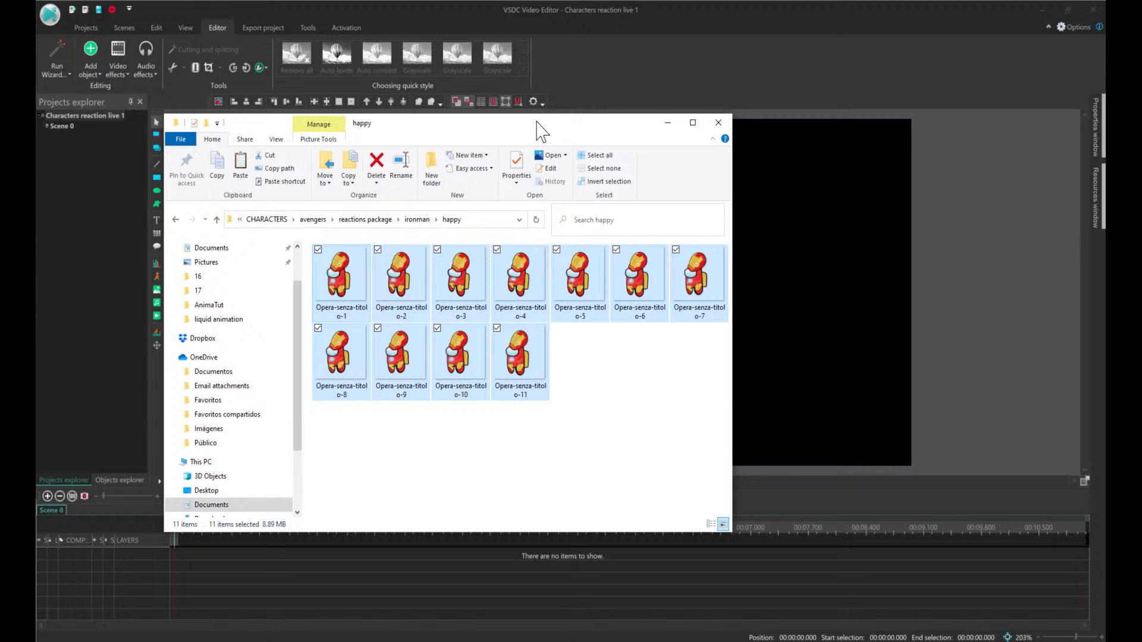
{"action": "left_click_drag", "start_coordinate": [540, 129], "coordinate": [111, 275]}
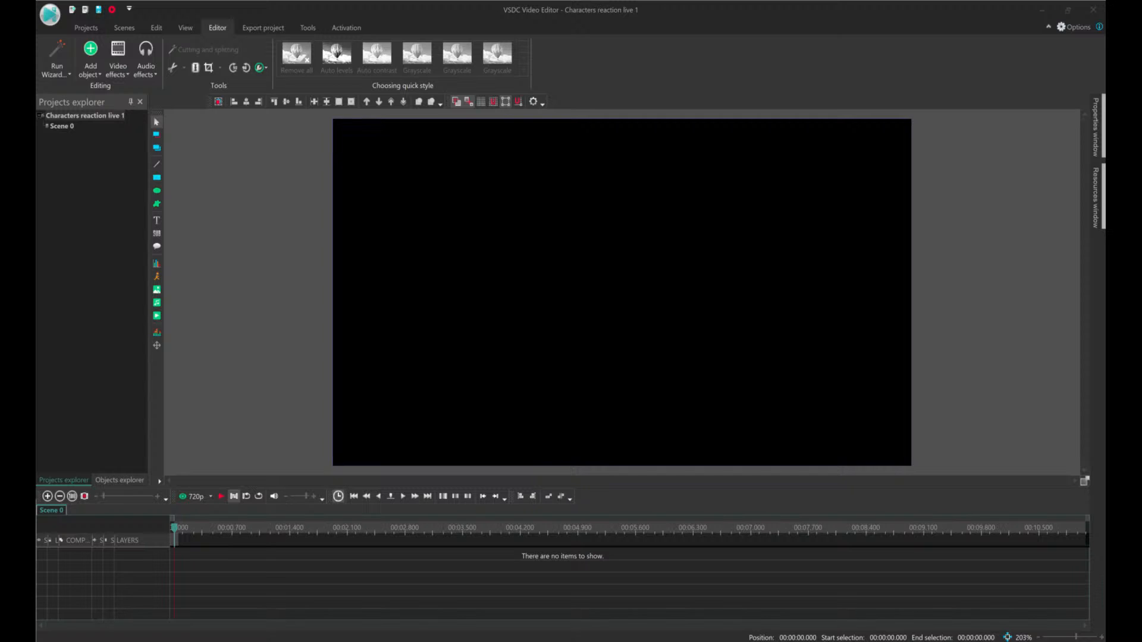
{"action": "left_click", "coordinate": [321, 555]}
{"action": "left_click_drag", "start_coordinate": [105, 436], "coordinate": [511, 224]}
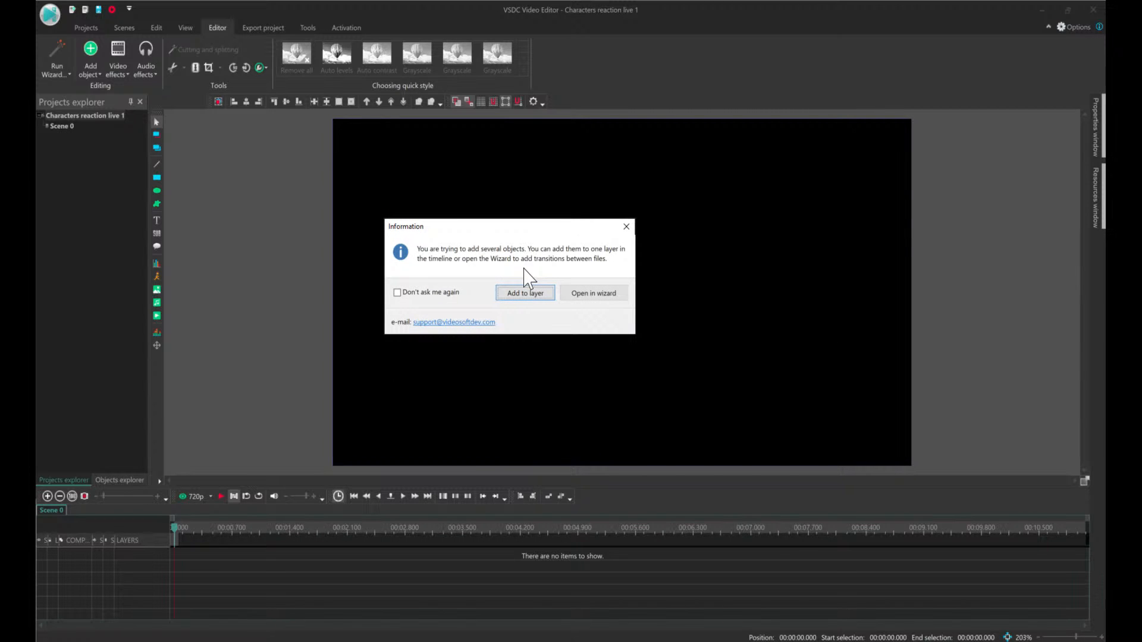
{"action": "left_click", "coordinate": [584, 295]}
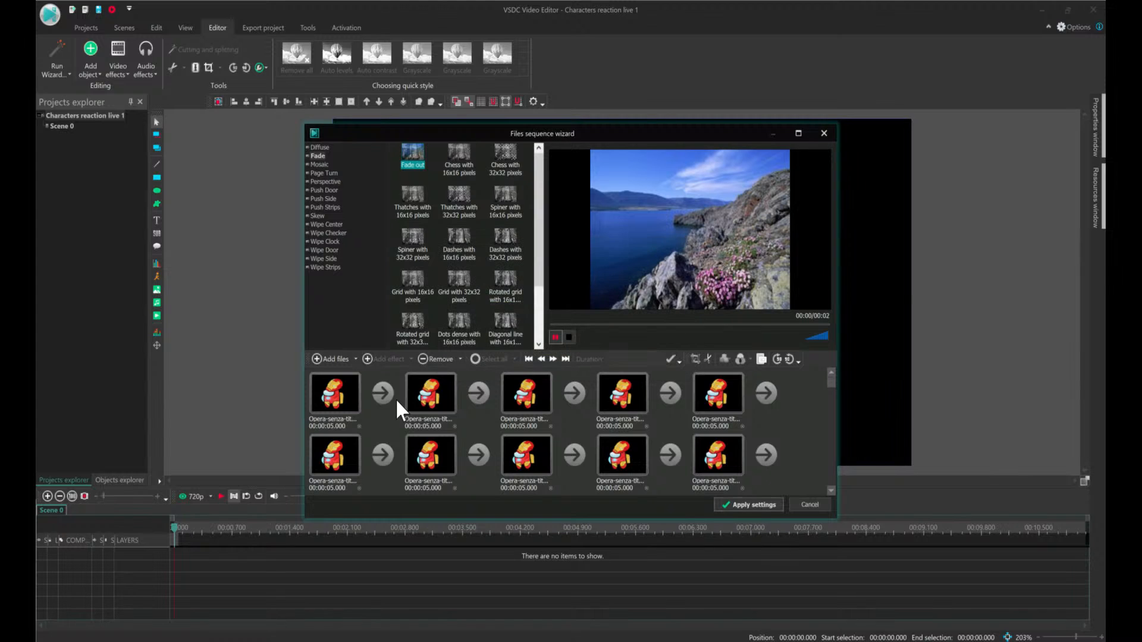
Select all images in the sequence and set their duration to 66
{"action": "left_click", "coordinate": [345, 392]}
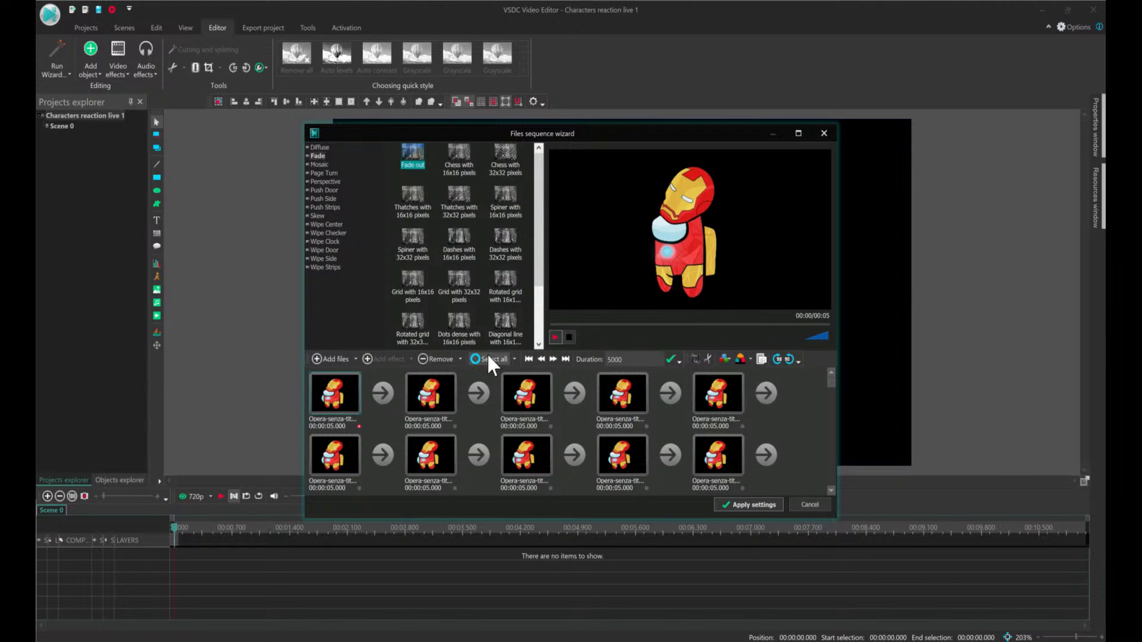
{"action": "double_click", "coordinate": [616, 359]}
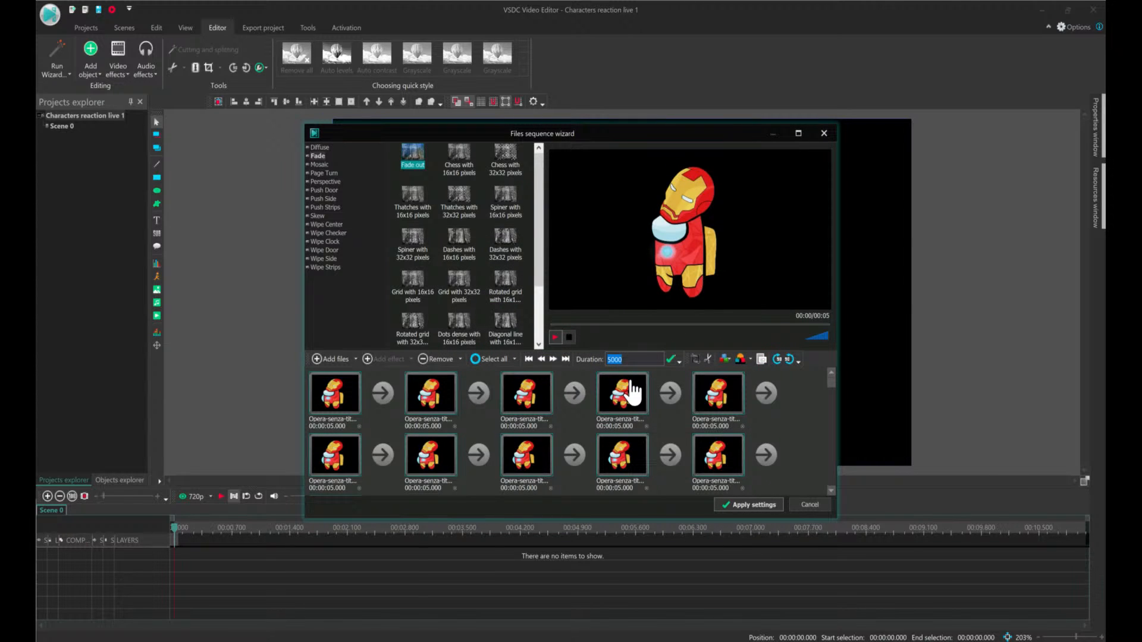
{"action": "type", "text": "66"}
{"action": "key", "text": "Return"}
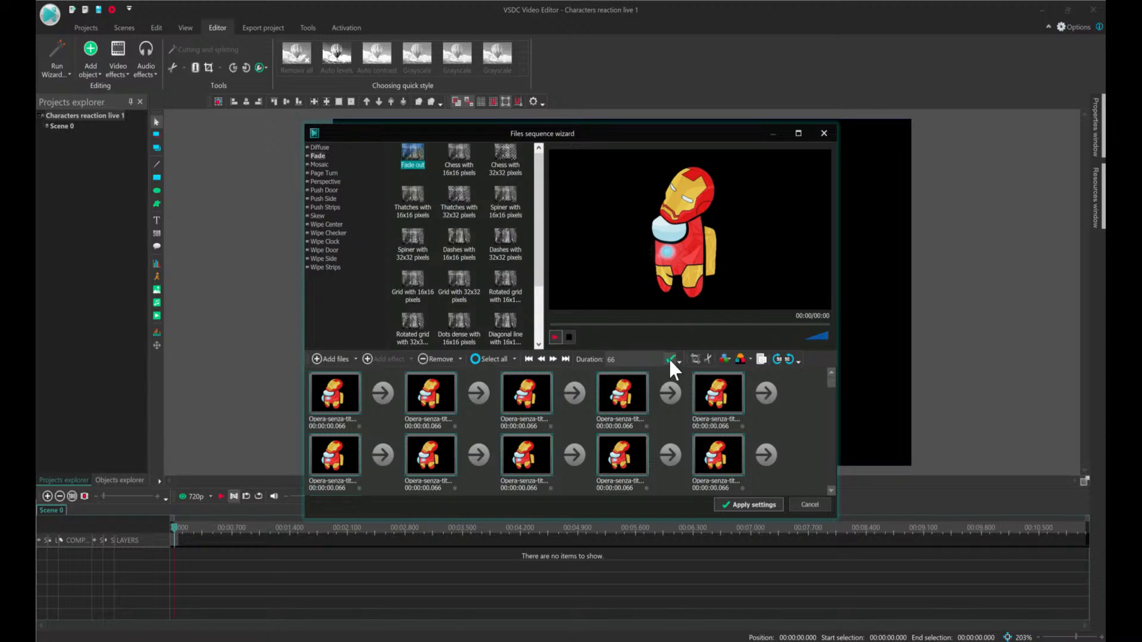
Set the background colour opacity of the sequence images to 0% and apply the files sequence settings
{"action": "left_click", "coordinate": [749, 359]}
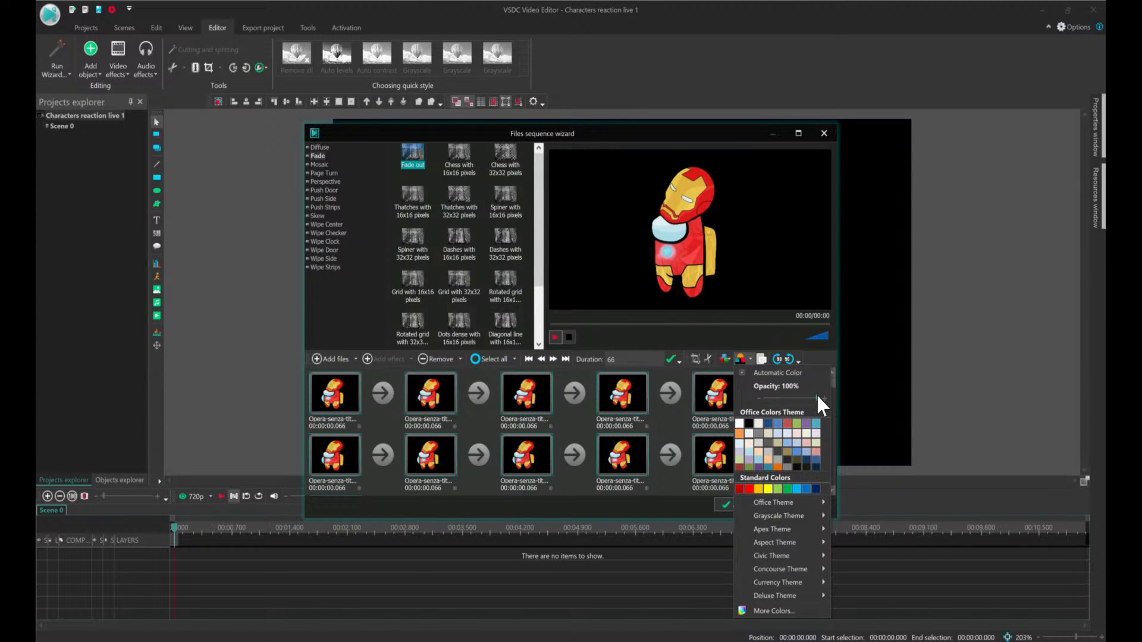
{"action": "left_click_drag", "start_coordinate": [817, 397], "coordinate": [766, 397]}
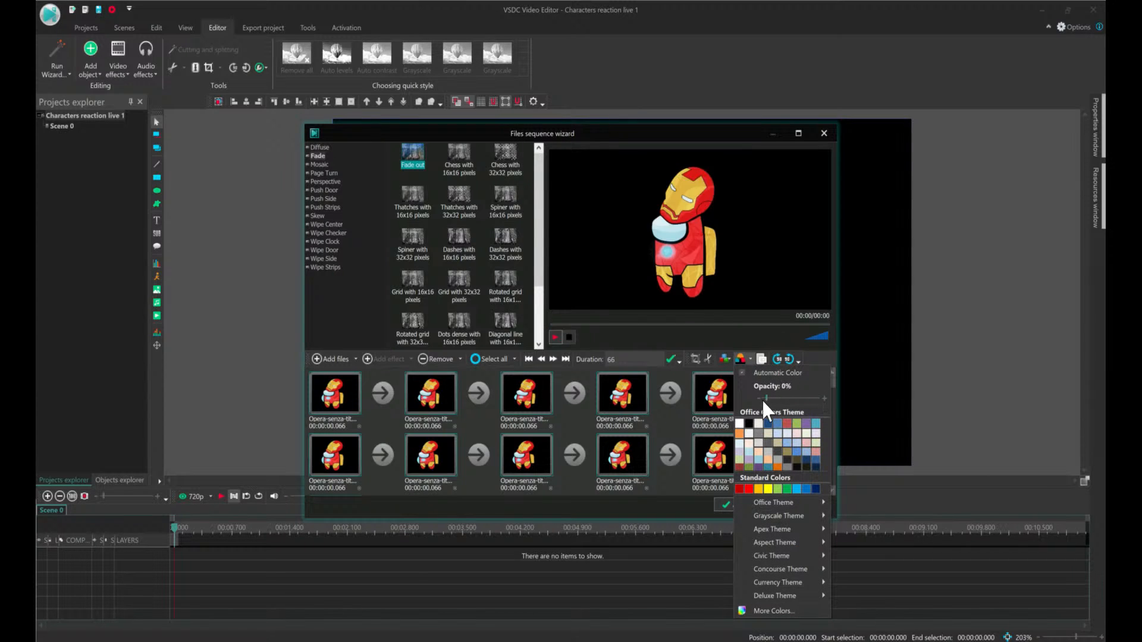
{"action": "left_click", "coordinate": [698, 505]}
{"action": "left_click", "coordinate": [741, 502]}
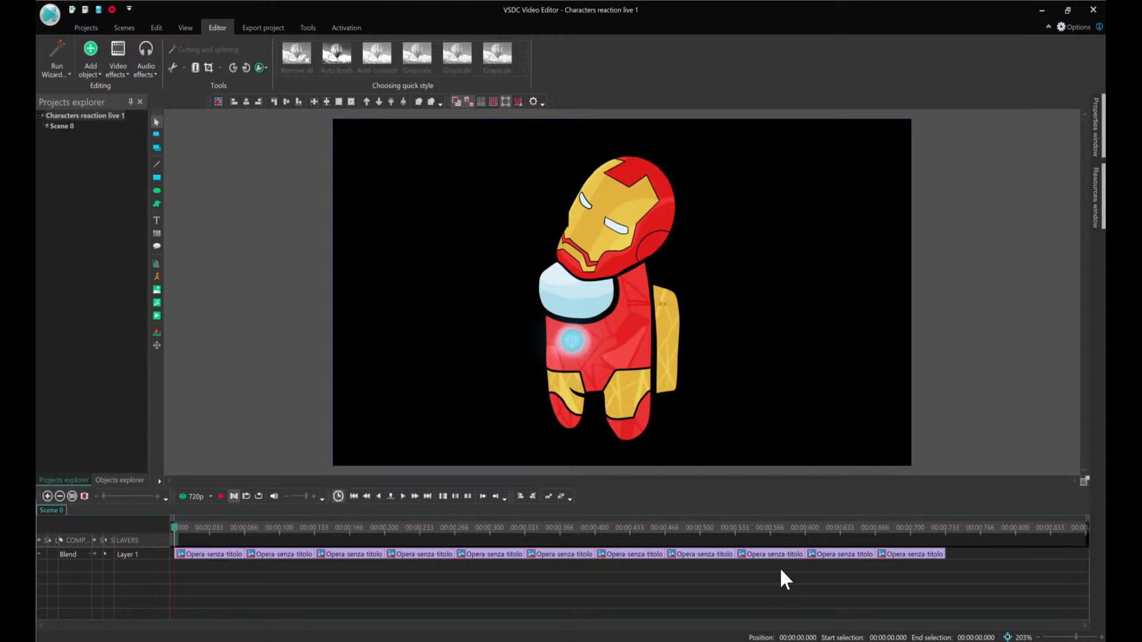
Draw a rectangle lasting the whole parent duration and covering the entire scene, about 1326 by 740
{"action": "left_click", "coordinate": [156, 178]}
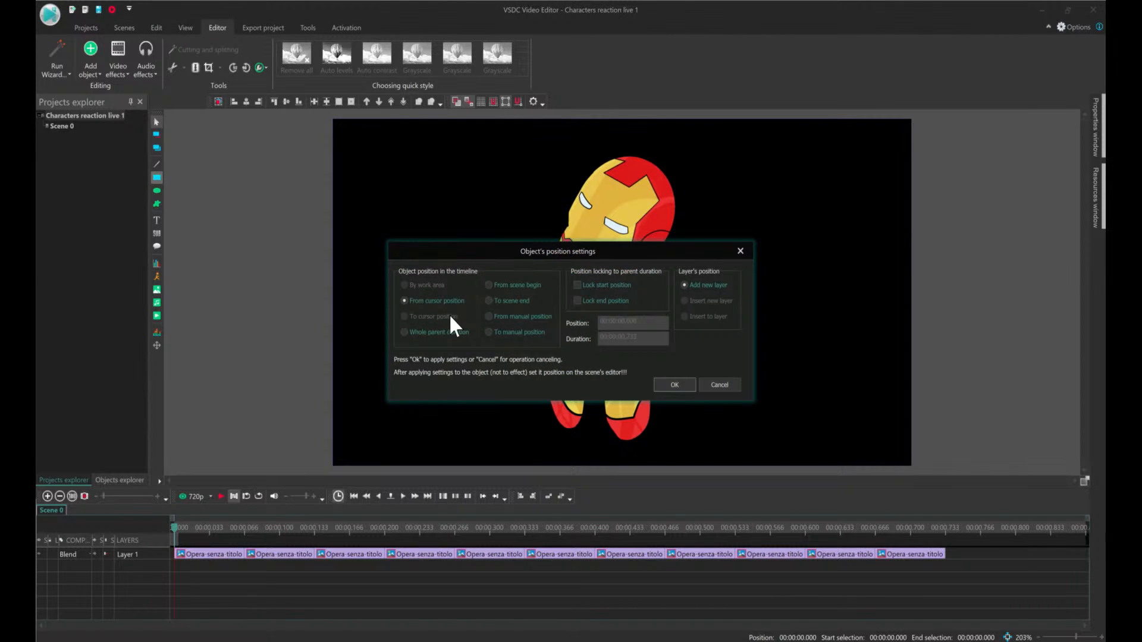
{"action": "left_click", "coordinate": [450, 331]}
{"action": "left_click", "coordinate": [678, 385]}
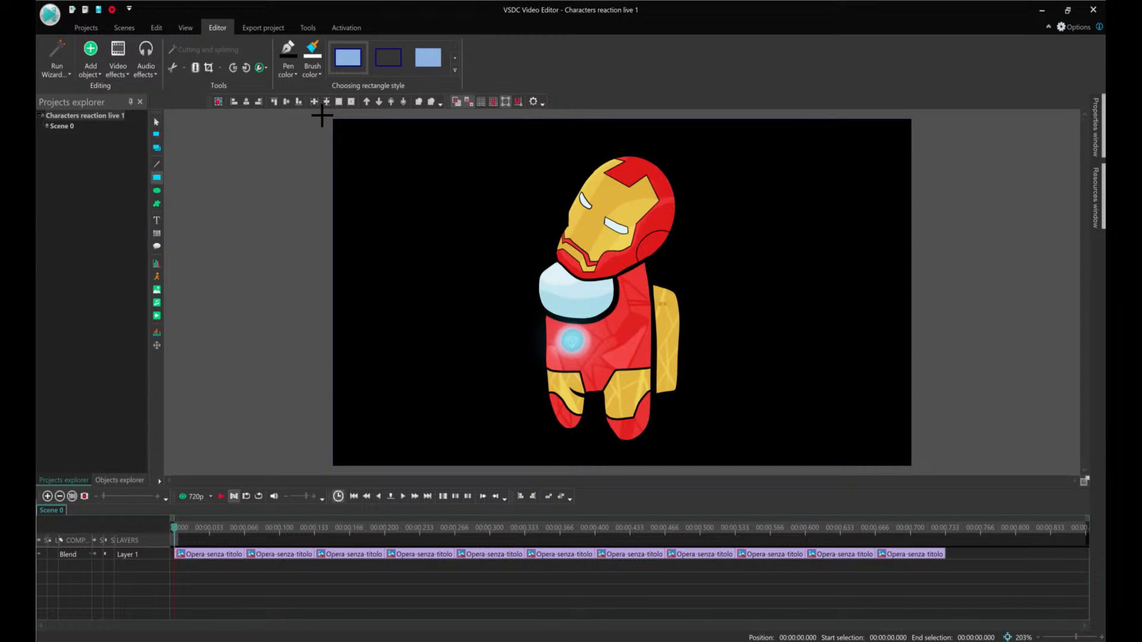
{"action": "left_click_drag", "start_coordinate": [322, 114], "coordinate": [921, 471]}
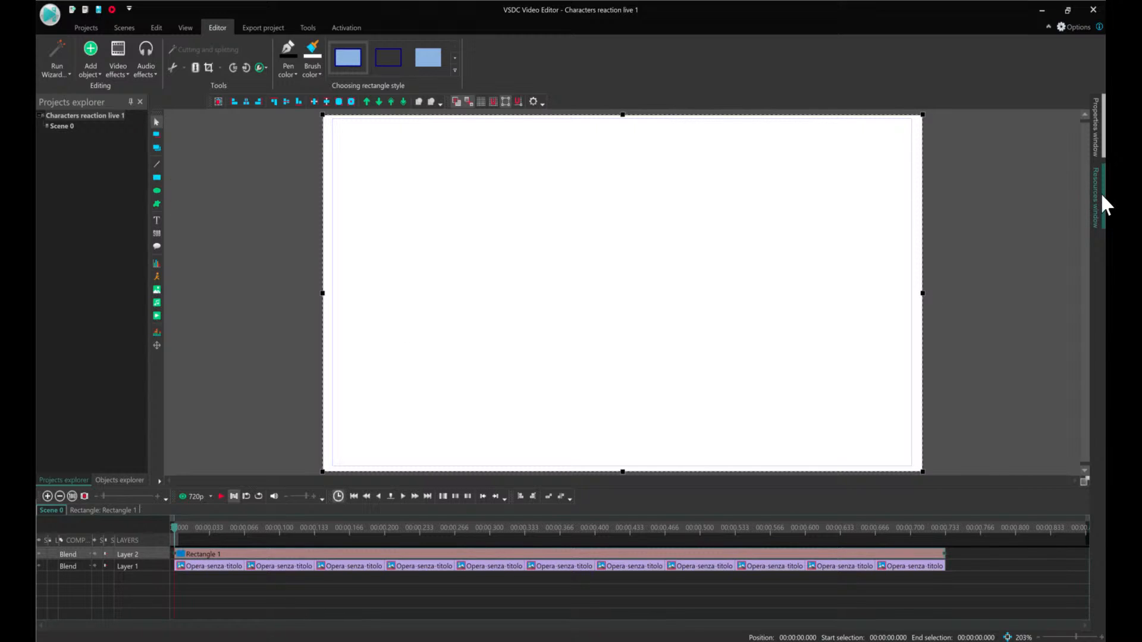
Set the rectangle's brush colour to cyan, #00FFFF
{"action": "mouse_move", "coordinate": [1103, 126]}
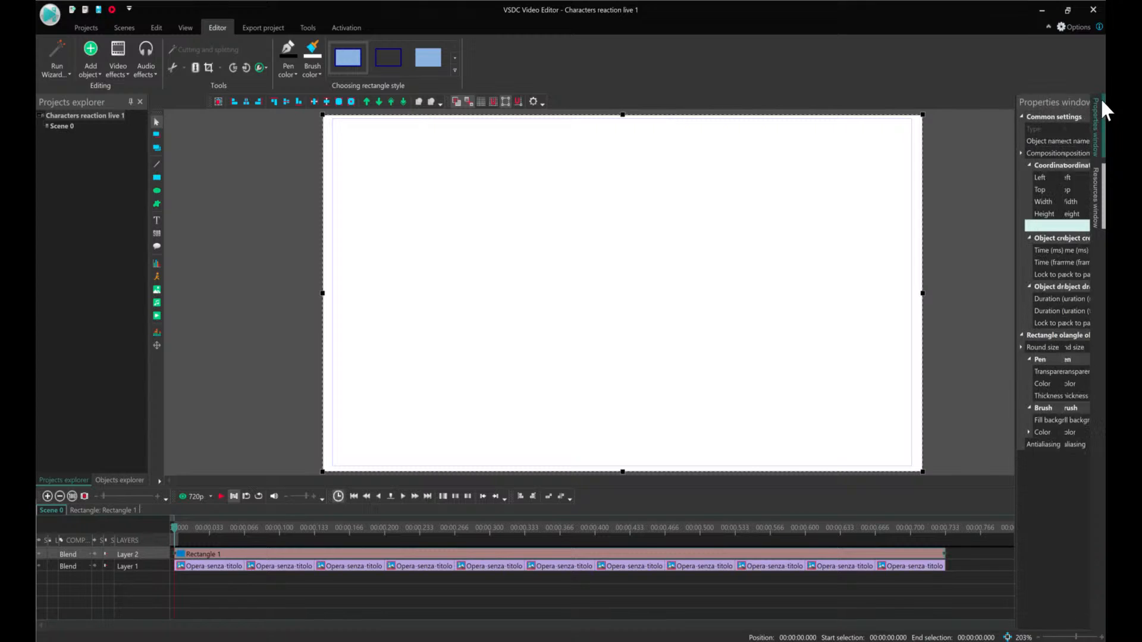
{"action": "left_click", "coordinate": [1073, 103]}
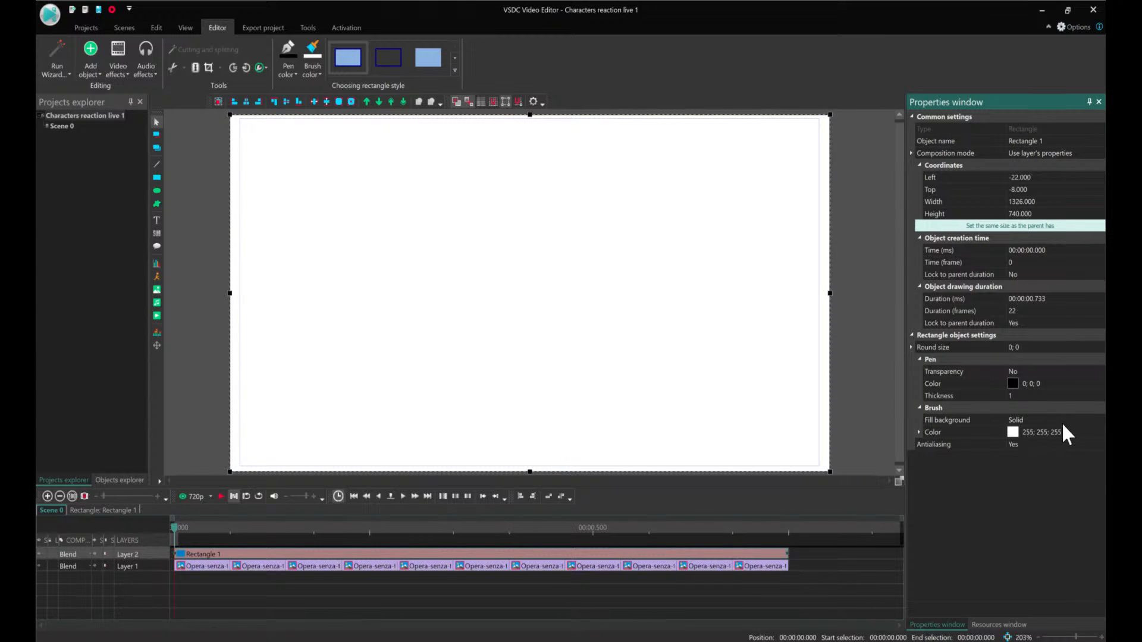
{"action": "left_click", "coordinate": [1086, 429]}
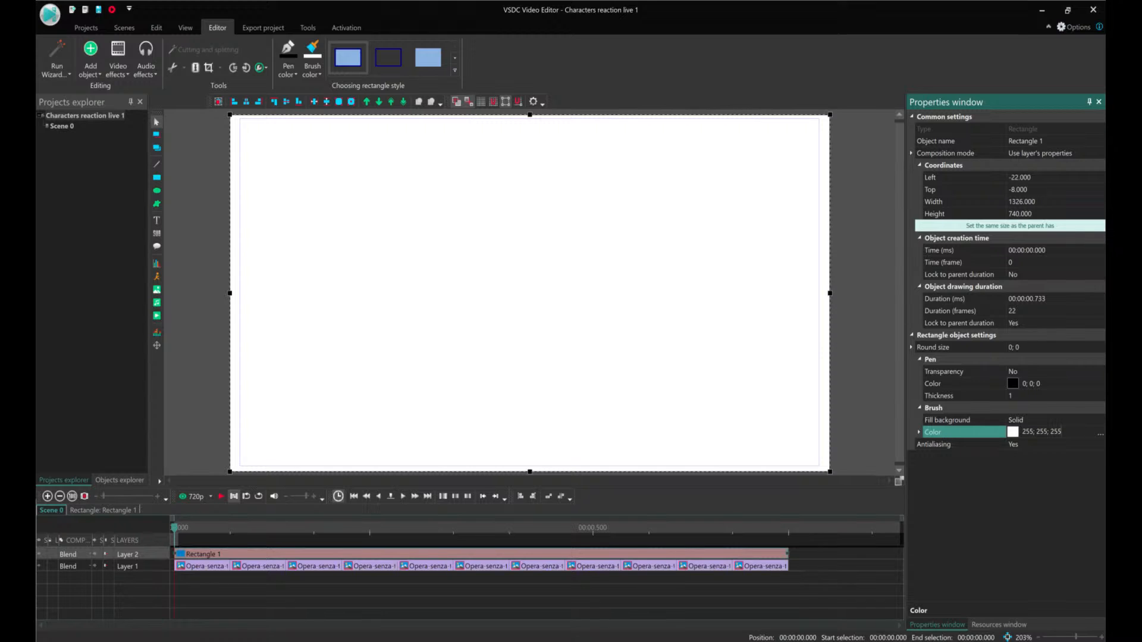
{"action": "left_click", "coordinate": [1100, 432]}
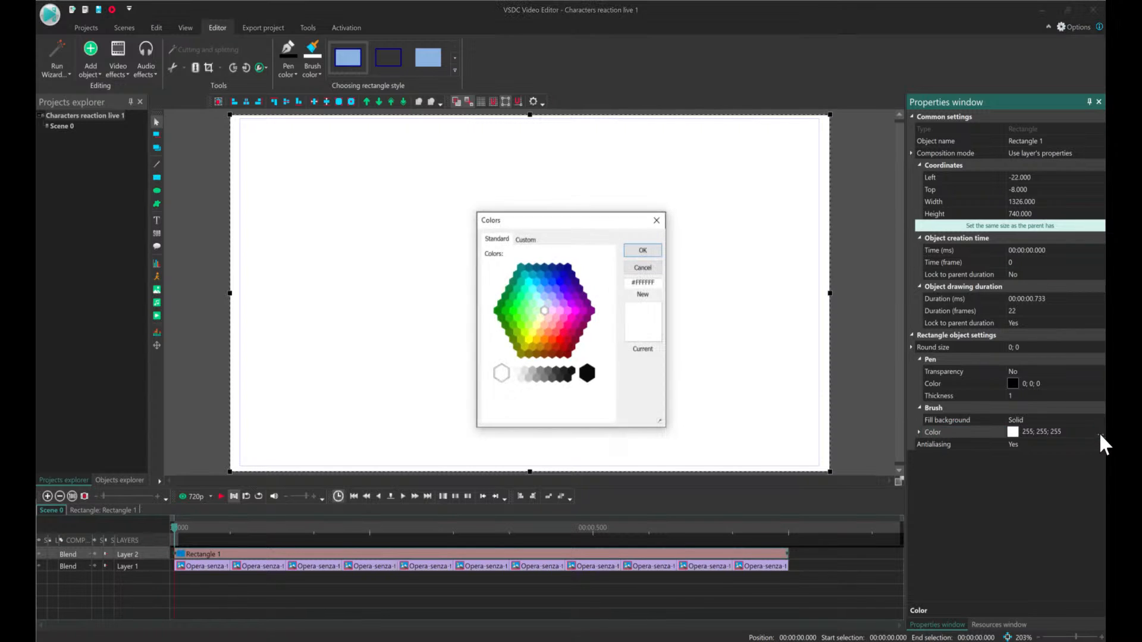
{"action": "left_click", "coordinate": [530, 284]}
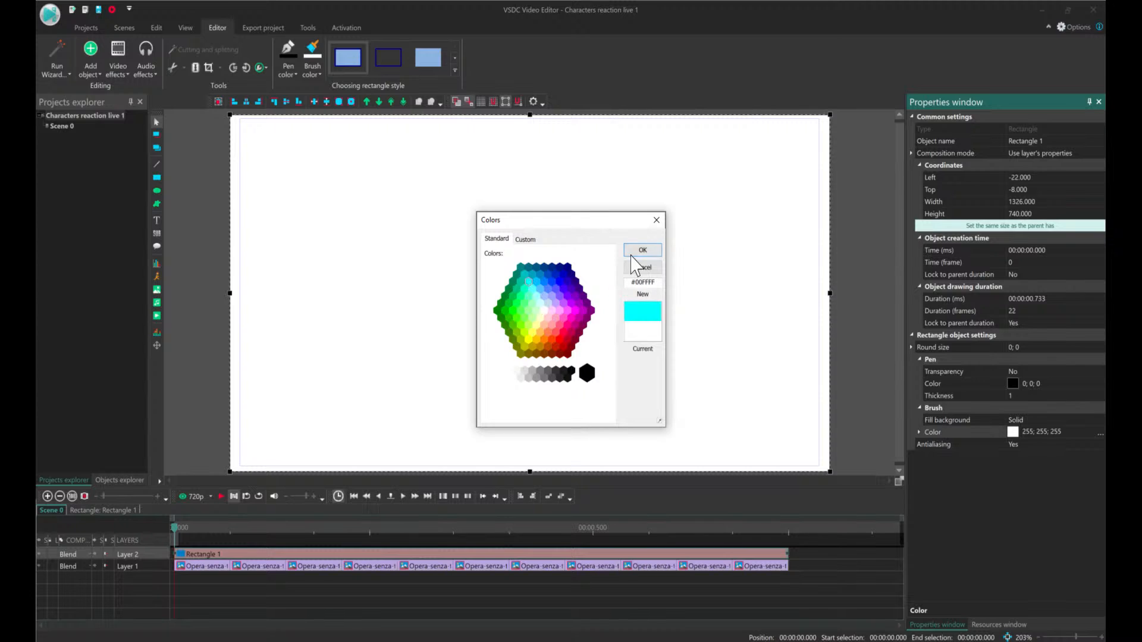
{"action": "left_click", "coordinate": [641, 250]}
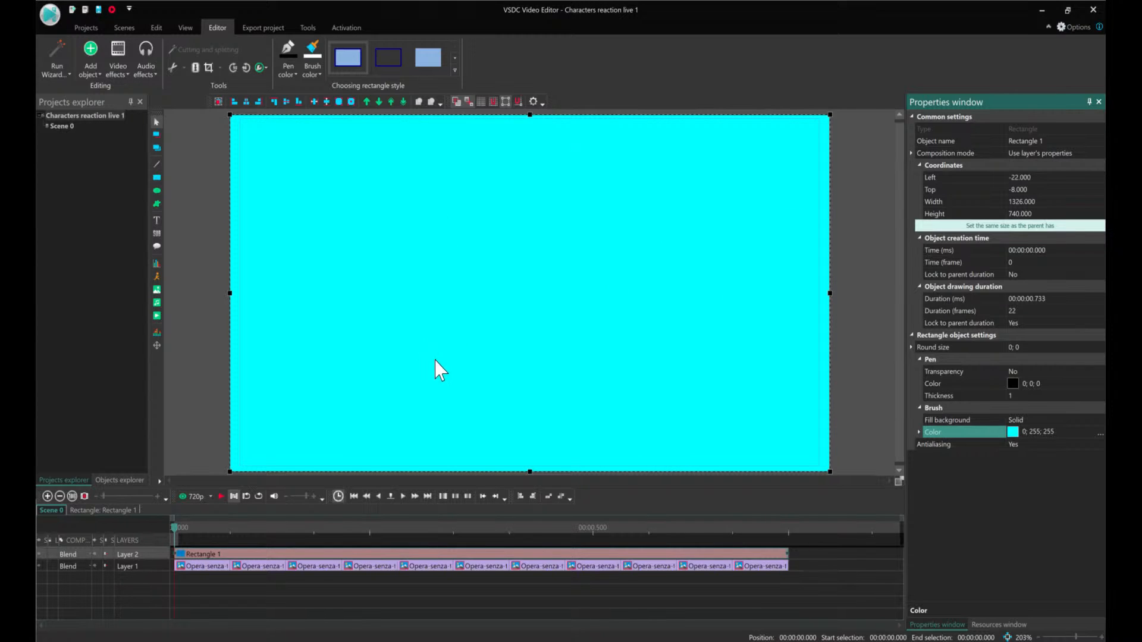
Move the cyan rectangle's layer below the ironman image layer and deselect it
{"action": "left_click", "coordinate": [282, 555]}
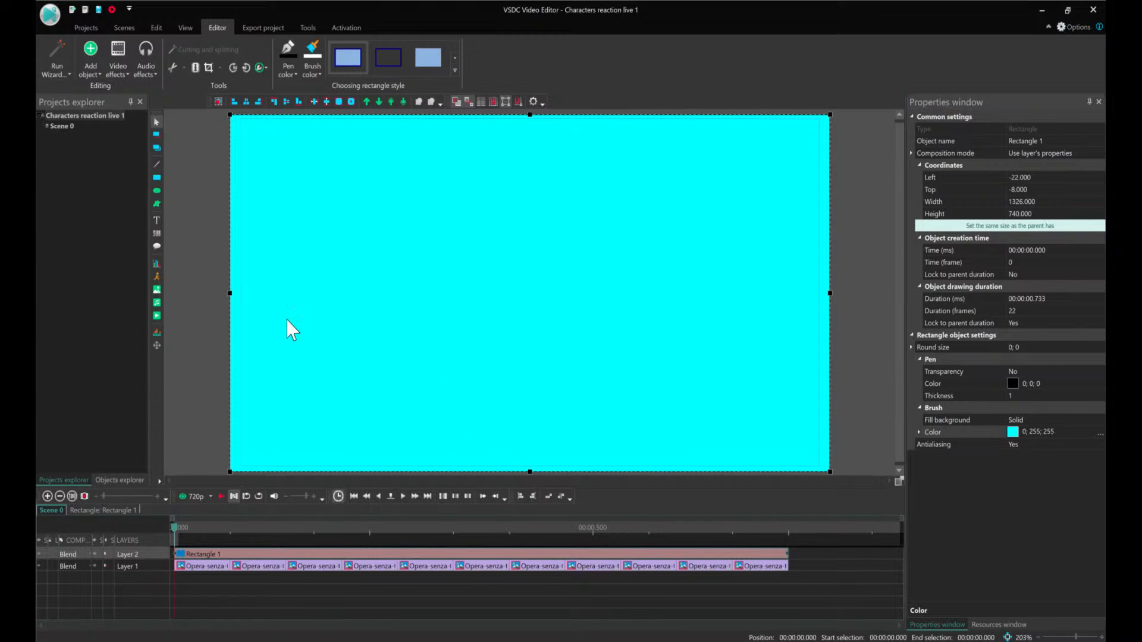
{"action": "left_click", "coordinate": [379, 102]}
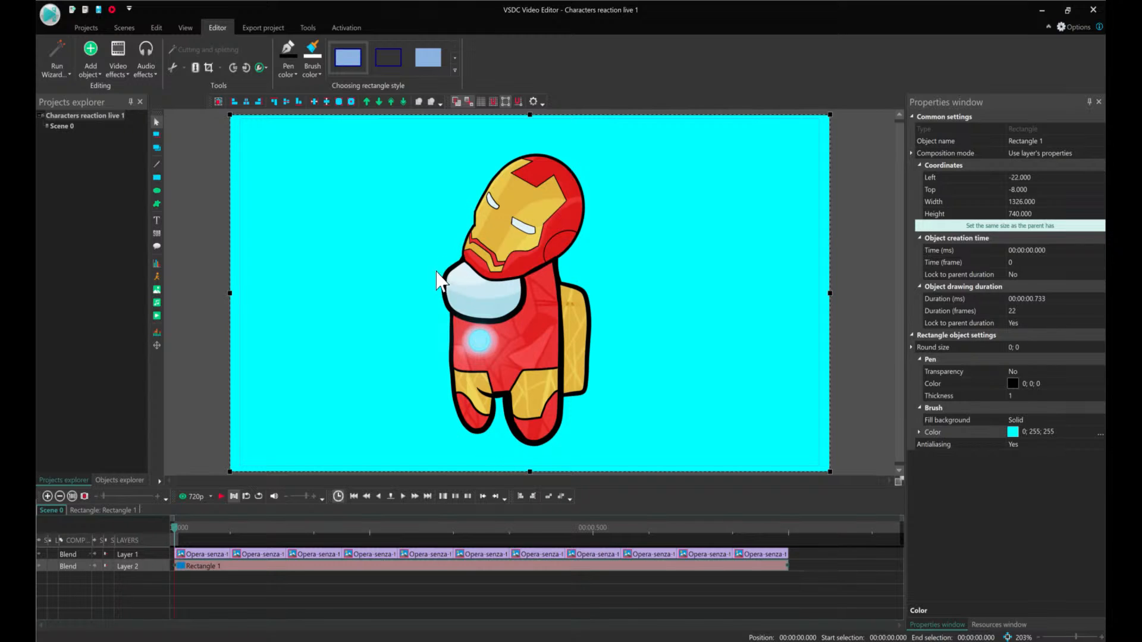
{"action": "left_click", "coordinate": [243, 579]}
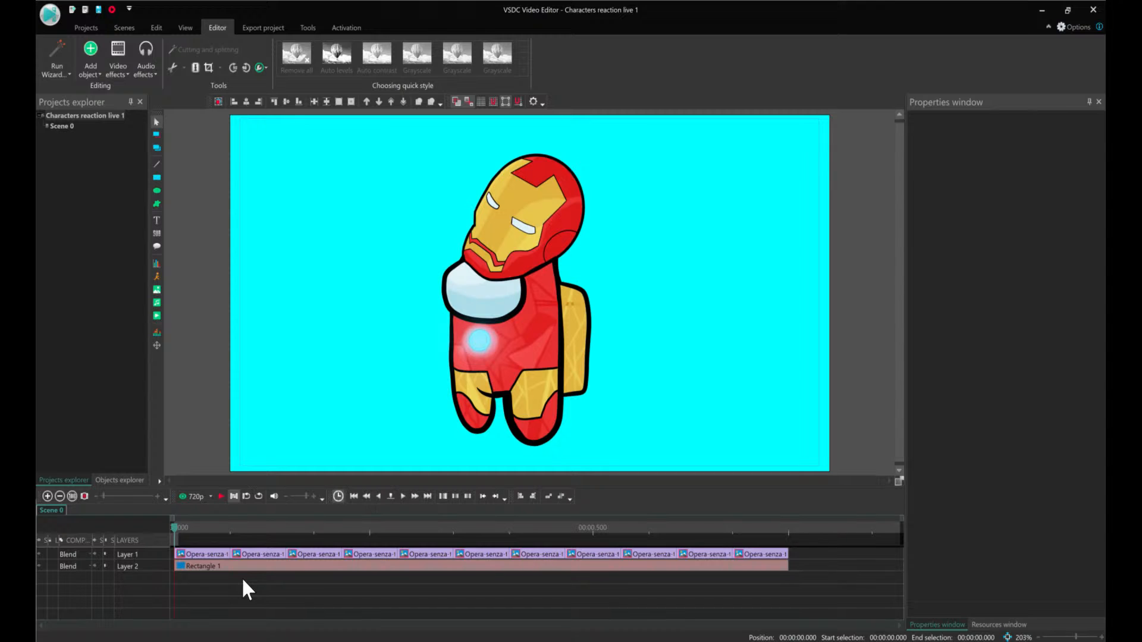
Step forward and backward through the timeline frames to check the ironman animation over the cyan background
{"action": "key", "text": "Right"}
{"action": "key", "text": "Right"}
{"action": "key", "text": "Right"}
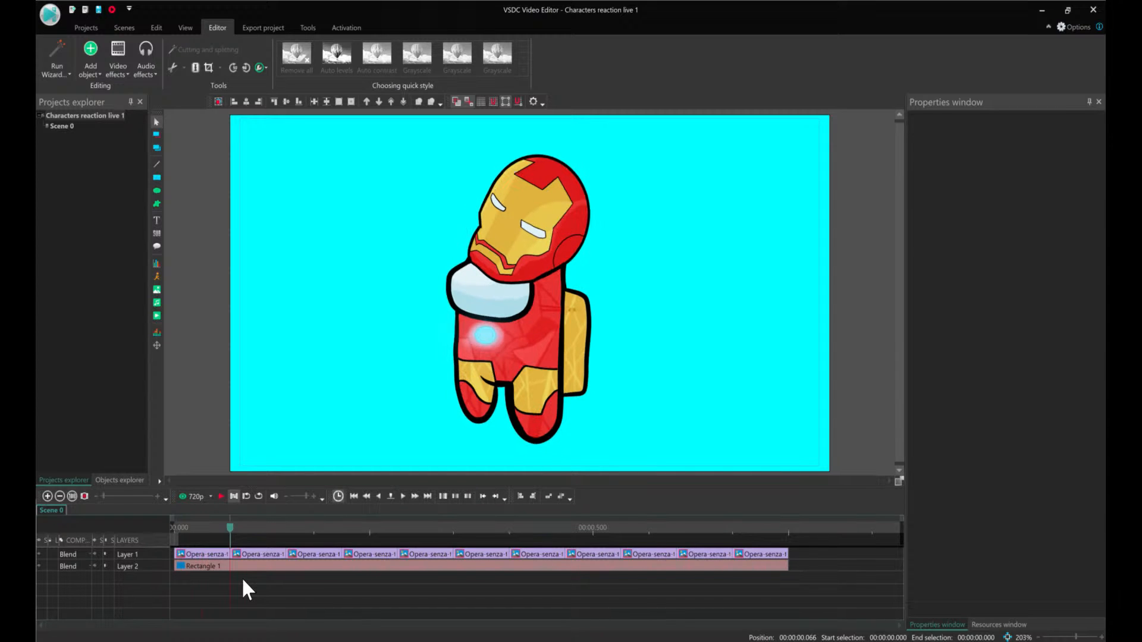
{"action": "key", "text": "Right"}
{"action": "key", "text": "Right"}
{"action": "key", "text": "Right"}
{"action": "key", "text": "Right"}
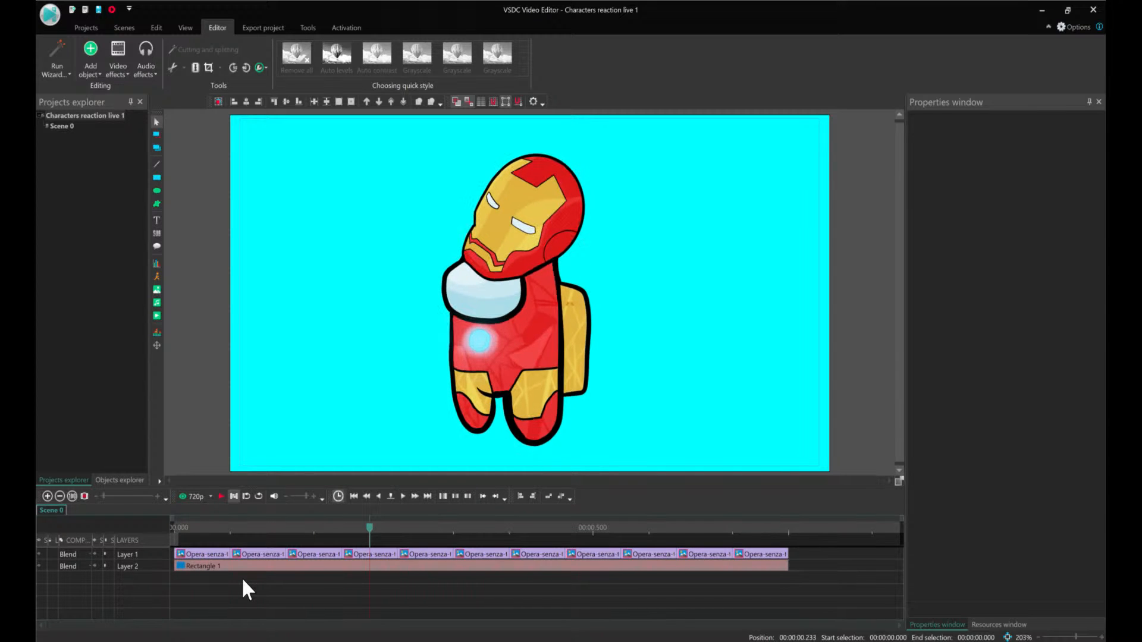
{"action": "key", "text": "End"}
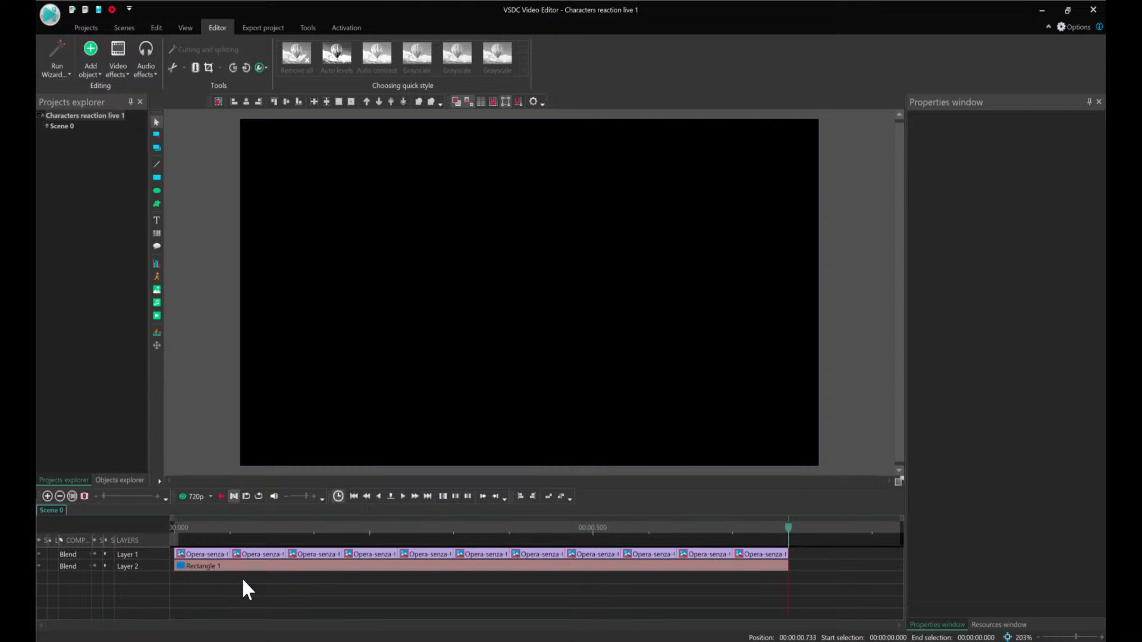
{"action": "key", "text": "Left"}
{"action": "key", "text": "Left"}
{"action": "key", "text": "Left"}
{"action": "key", "text": "Left"}
{"action": "key", "text": "Left"}
{"action": "key", "text": "Left"}
{"action": "key", "text": "Left"}
{"action": "key", "text": "Left"}
{"action": "key", "text": "Left"}
{"action": "key", "text": "Left"}
{"action": "key", "text": "Left"}
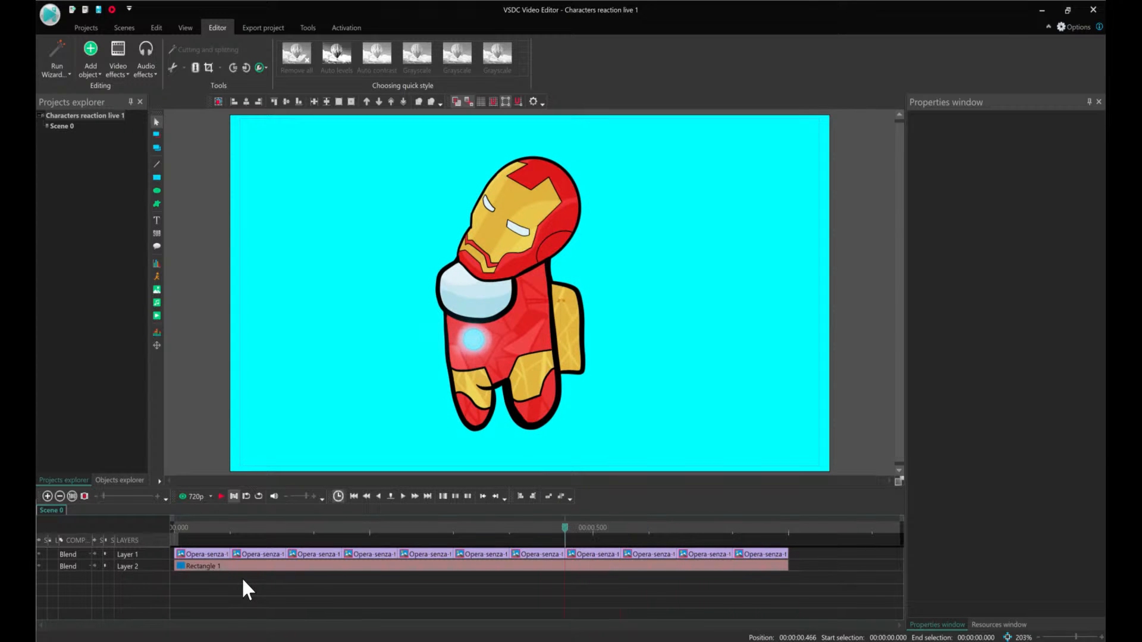
{"action": "key", "text": "Left"}
{"action": "key", "text": "Left"}
{"action": "key", "text": "Left"}
{"action": "key", "text": "Left"}
{"action": "key", "text": "Left"}
{"action": "key", "text": "Left"}
{"action": "key", "text": "Left"}
{"action": "key", "text": "Left"}
{"action": "key", "text": "Left"}
{"action": "key", "text": "Left"}
{"action": "key", "text": "Left"}
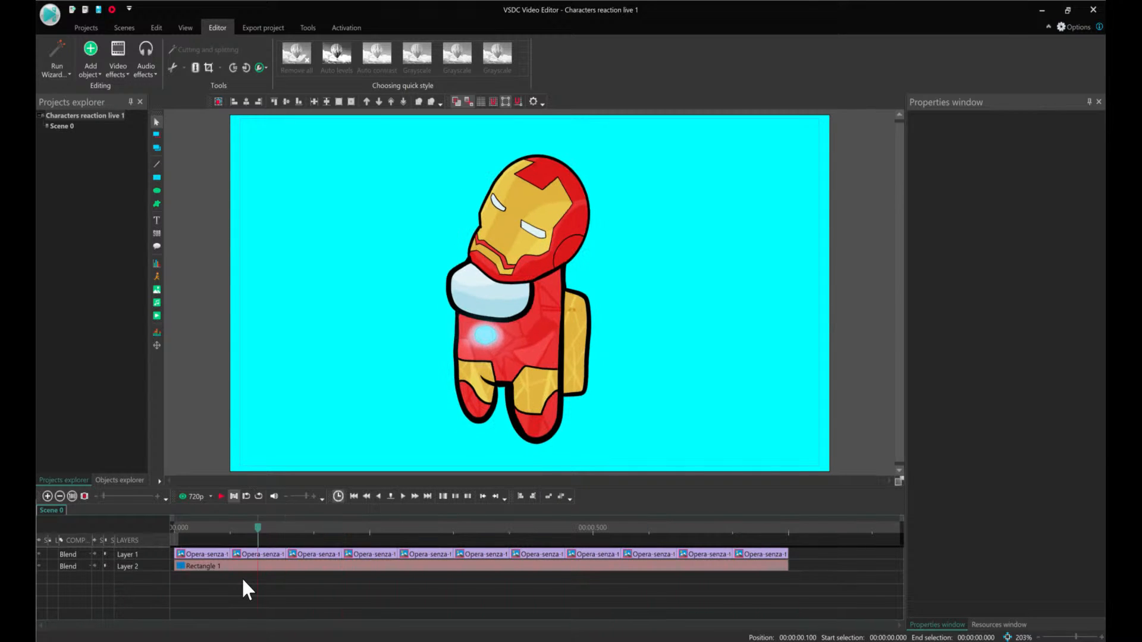
{"action": "key", "text": "Left"}
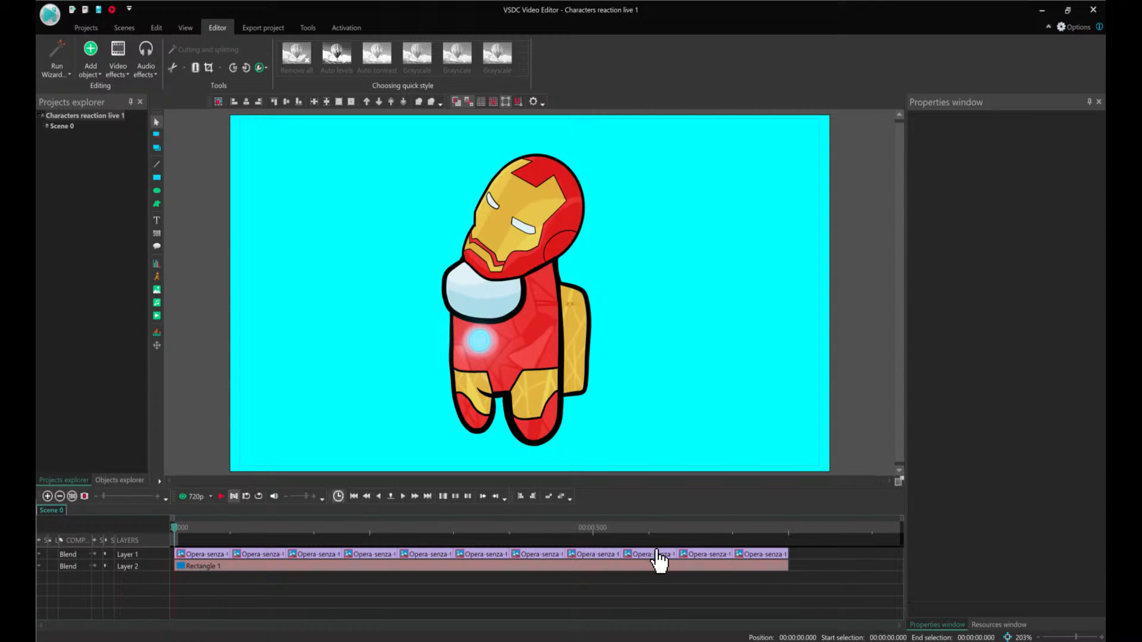
Select all the ironman images on the timeline and convert them to a single sprite
{"action": "left_click_drag", "start_coordinate": [809, 550], "coordinate": [220, 556]}
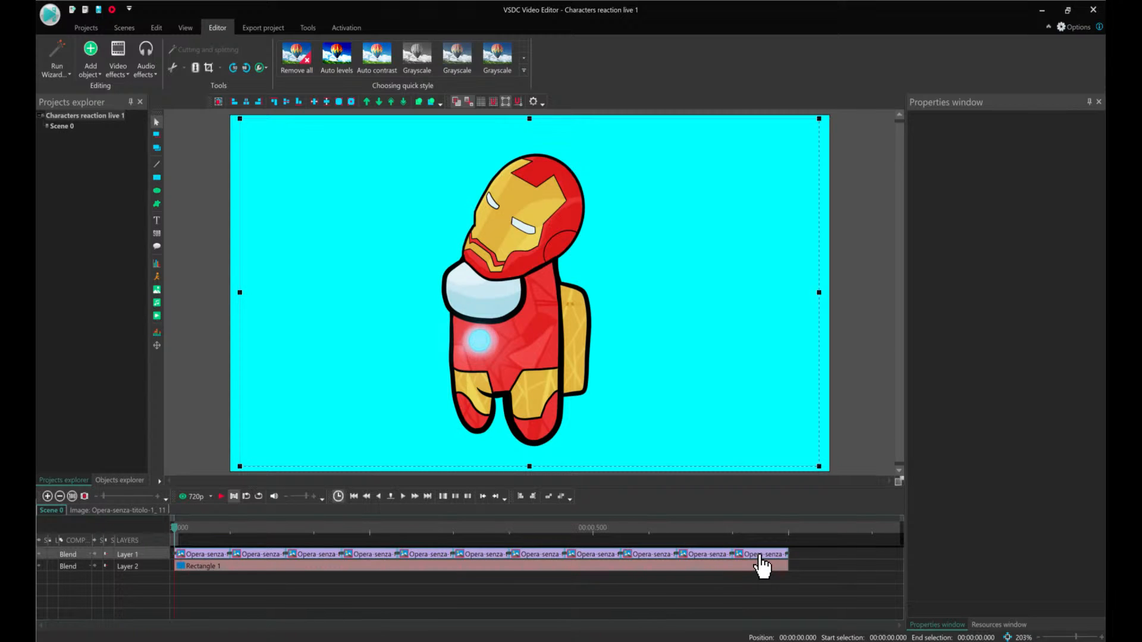
{"action": "right_click", "coordinate": [379, 559]}
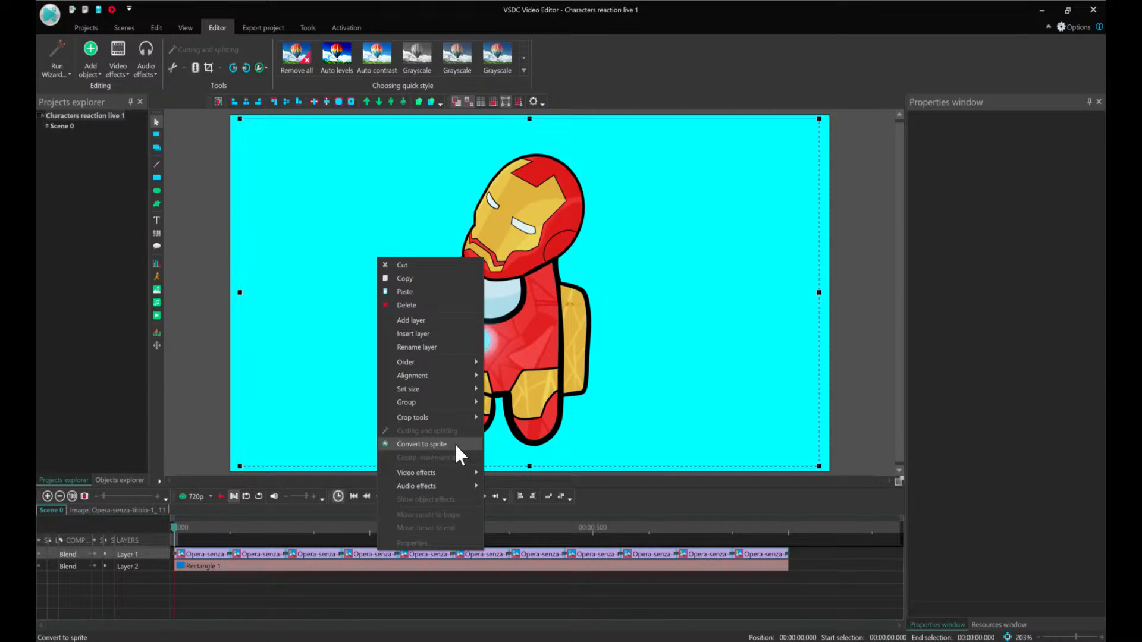
{"action": "left_click", "coordinate": [418, 446]}
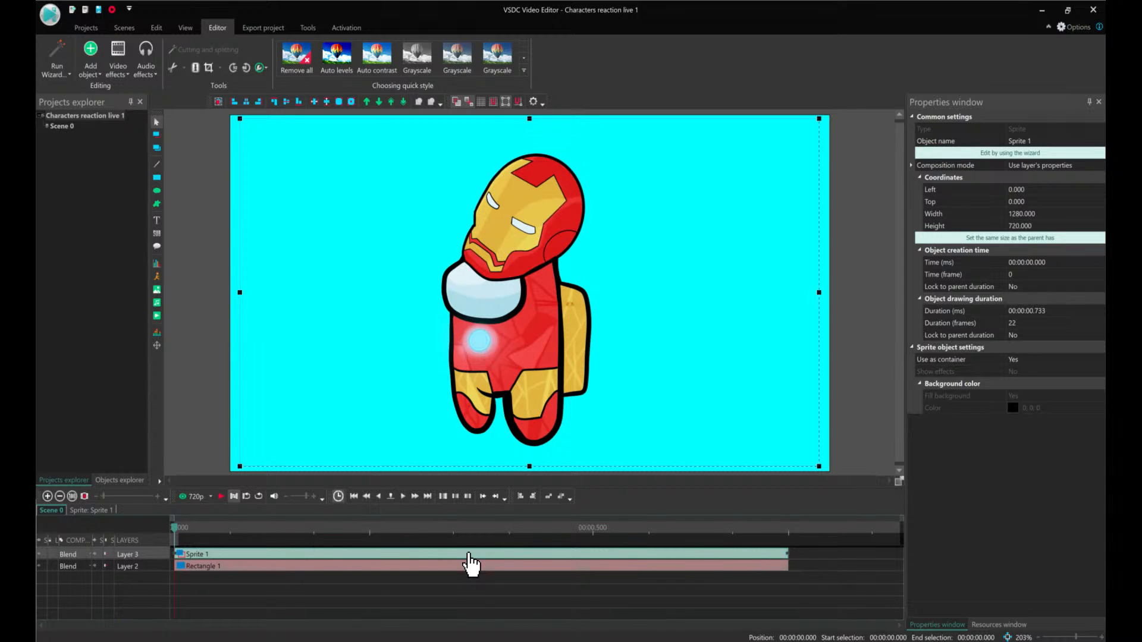
Duplicate the ironman sprite and place the copy directly after the original on the same layer
{"action": "key", "text": "ctrl+v"}
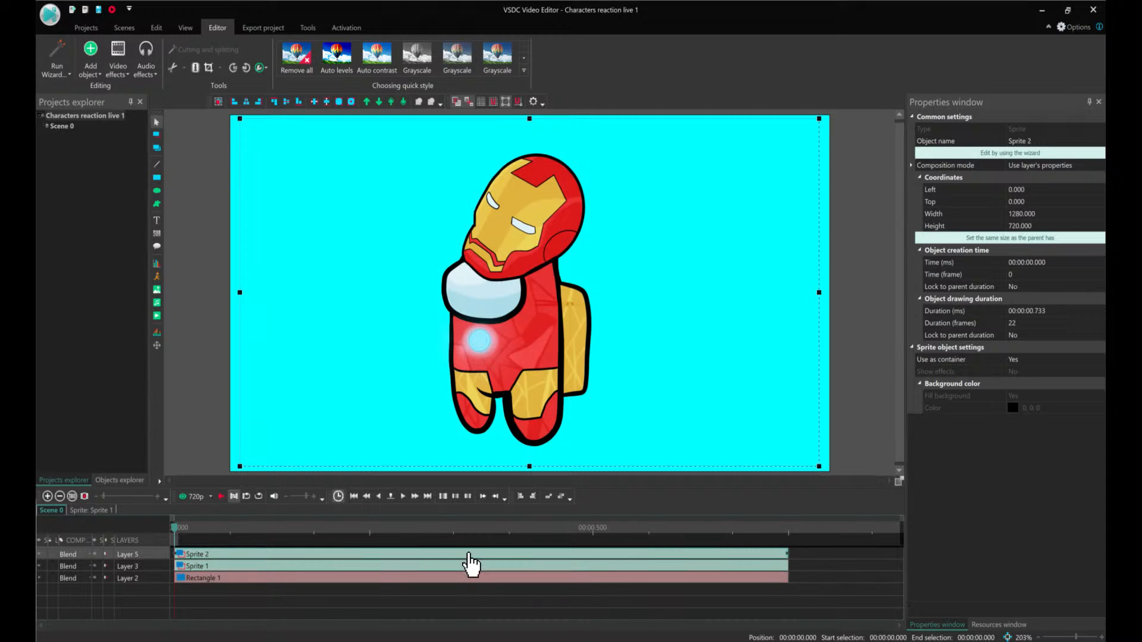
{"action": "left_click_drag", "start_coordinate": [376, 553], "coordinate": [613, 565]}
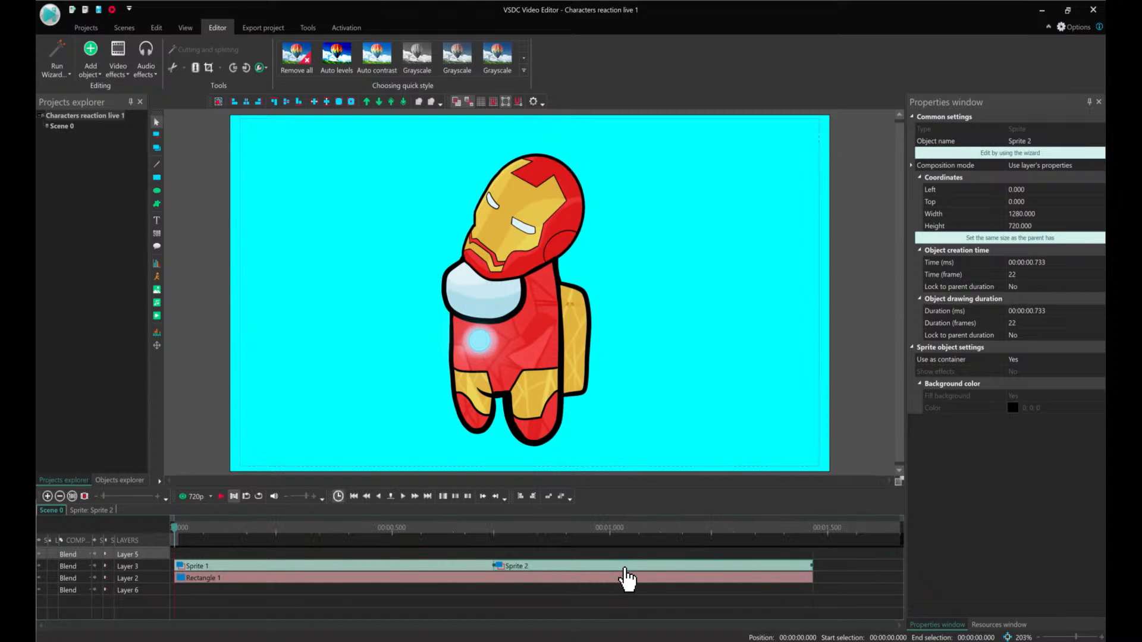
{"action": "left_click", "coordinate": [838, 556]}
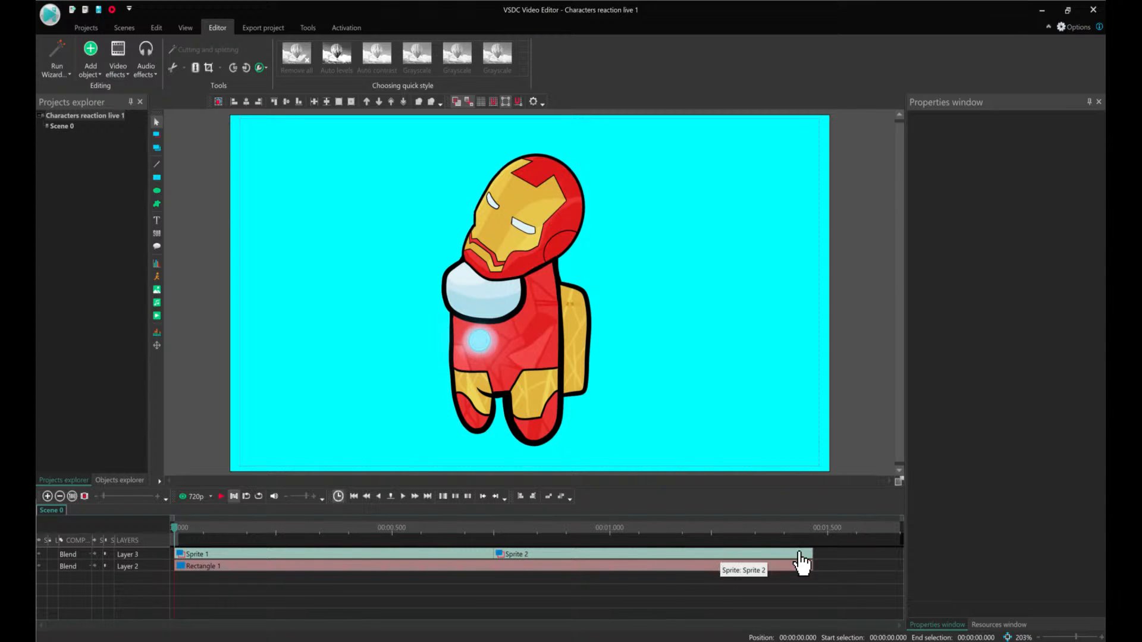
Select both consecutive ironman sprites and convert them into one combined sprite
{"action": "left_click_drag", "start_coordinate": [831, 549], "coordinate": [472, 555]}
{"action": "right_click", "coordinate": [483, 552]}
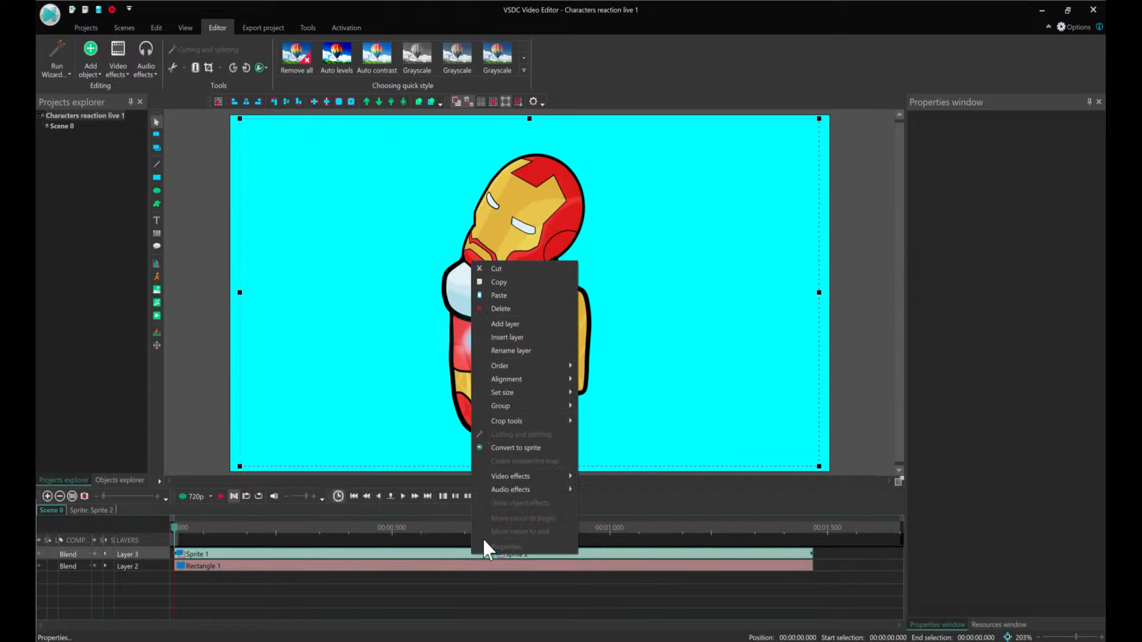
{"action": "left_click", "coordinate": [527, 454]}
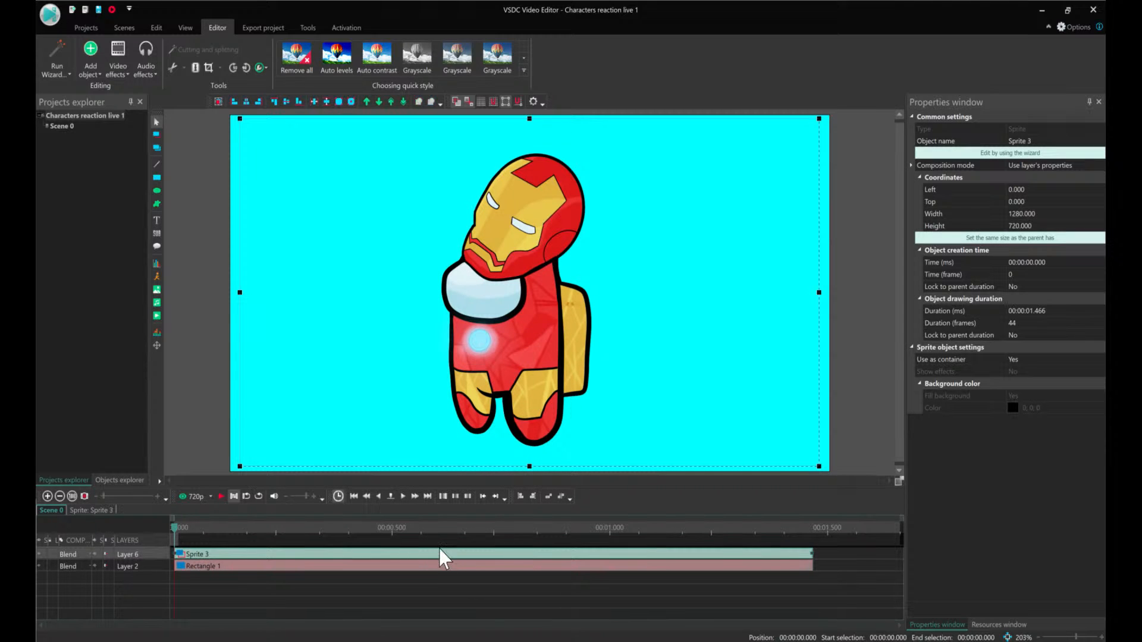
Duplicate the combined sprite and place the copy directly after it on the same layer
{"action": "key", "text": "ctrl+v"}
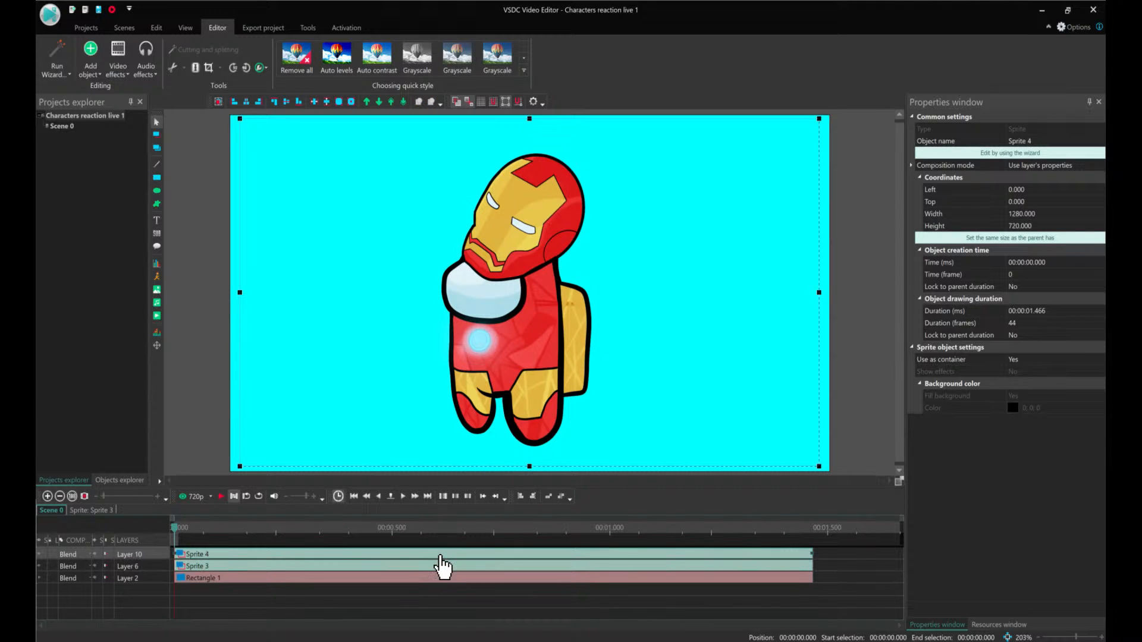
{"action": "left_click_drag", "start_coordinate": [410, 555], "coordinate": [619, 566]}
{"action": "left_click", "coordinate": [845, 553]}
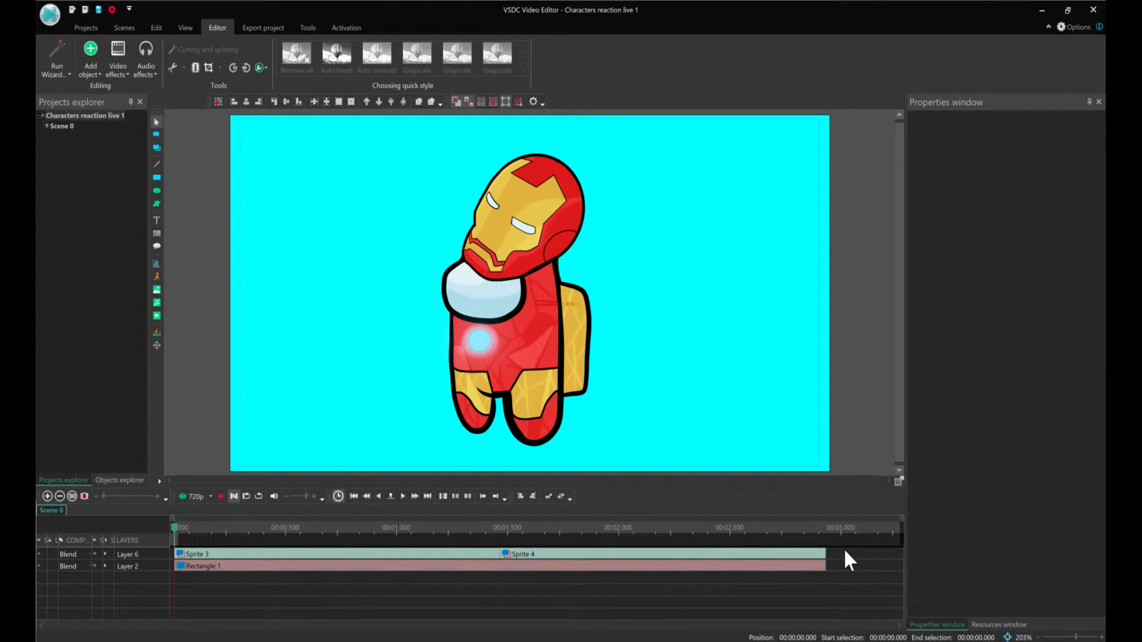
Play the extended animation and step back through its last frames to check the movement
{"action": "key", "text": "space"}
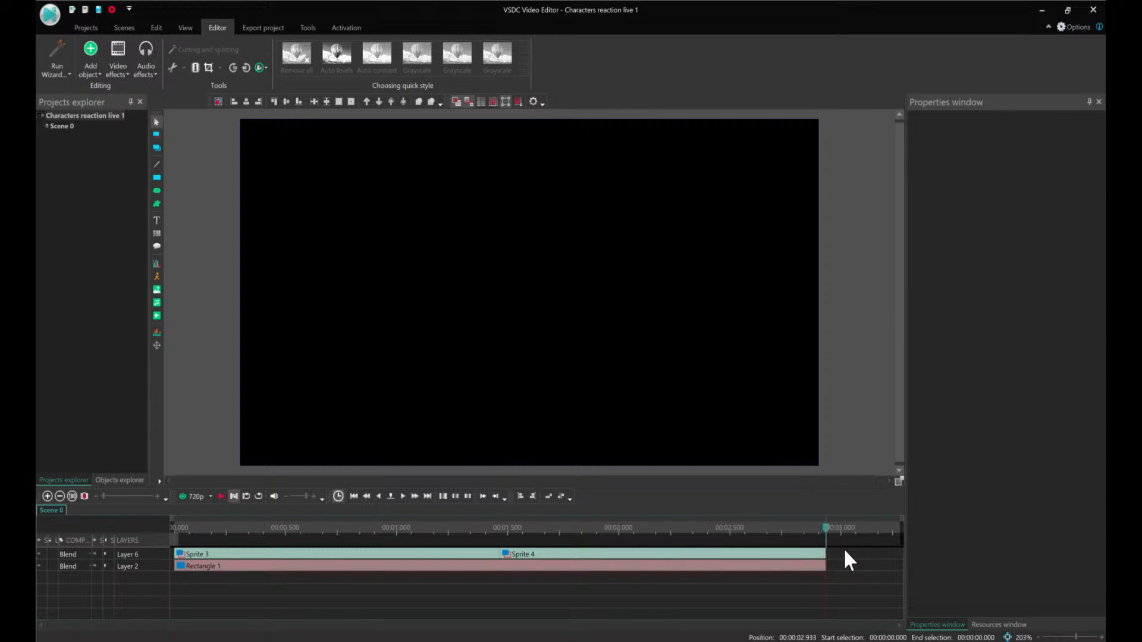
{"action": "key", "text": "Left"}
{"action": "key", "text": "Left"}
{"action": "key", "text": "Left"}
{"action": "key", "text": "Left"}
{"action": "key", "text": "Left"}
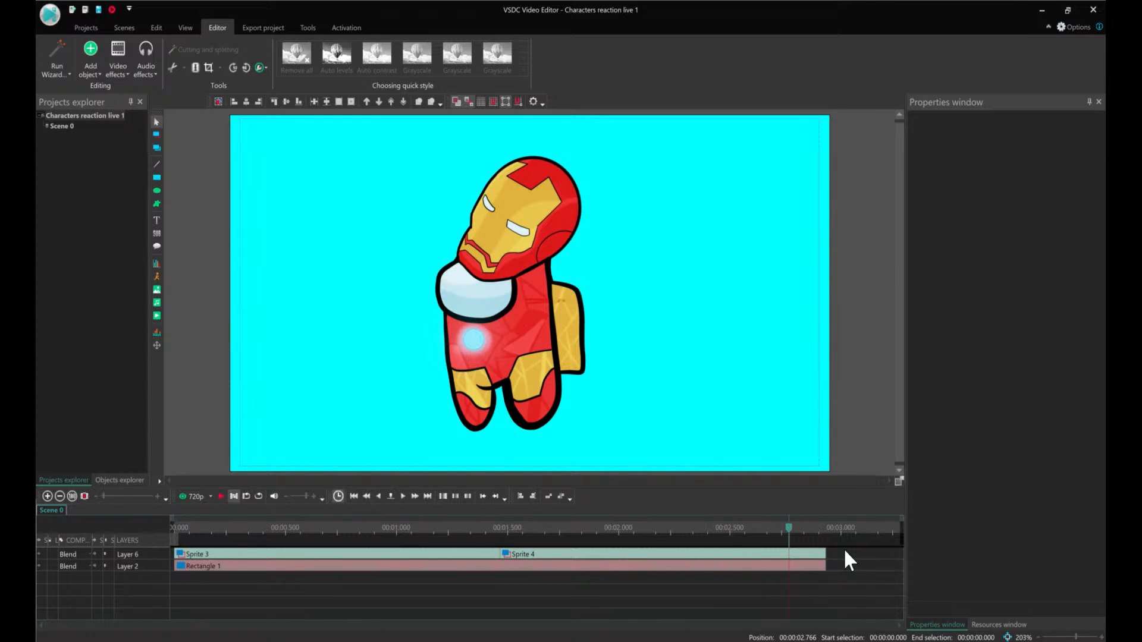
Return near the start of the timeline and open the first combined sprite, going into its nested first sprite to view the image frames
{"action": "left_click", "coordinate": [198, 527]}
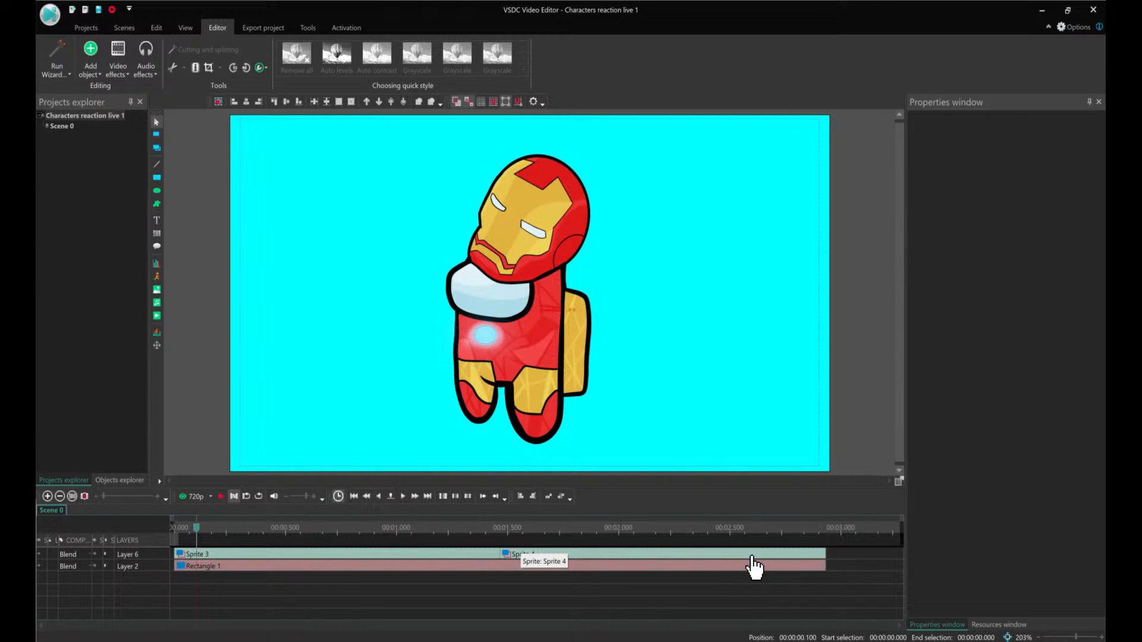
{"action": "double_click", "coordinate": [252, 555]}
{"action": "double_click", "coordinate": [227, 551]}
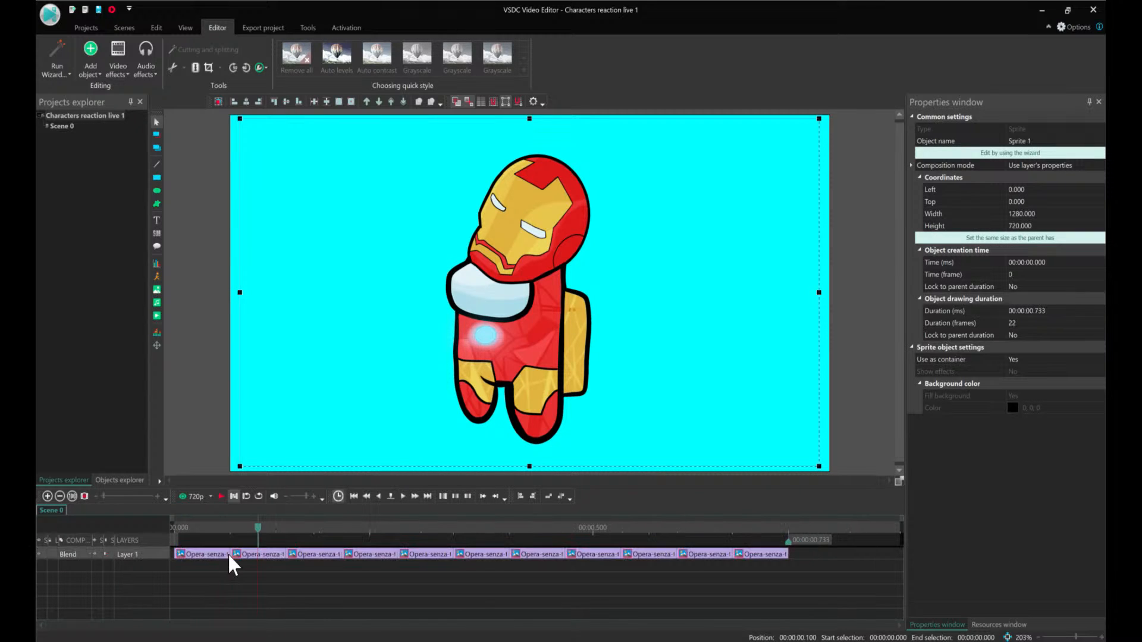
Leave the nested first sprite, return through its parent sprite to the main scene, and clear the selection
{"action": "left_click", "coordinate": [227, 552]}
{"action": "left_click", "coordinate": [233, 561]}
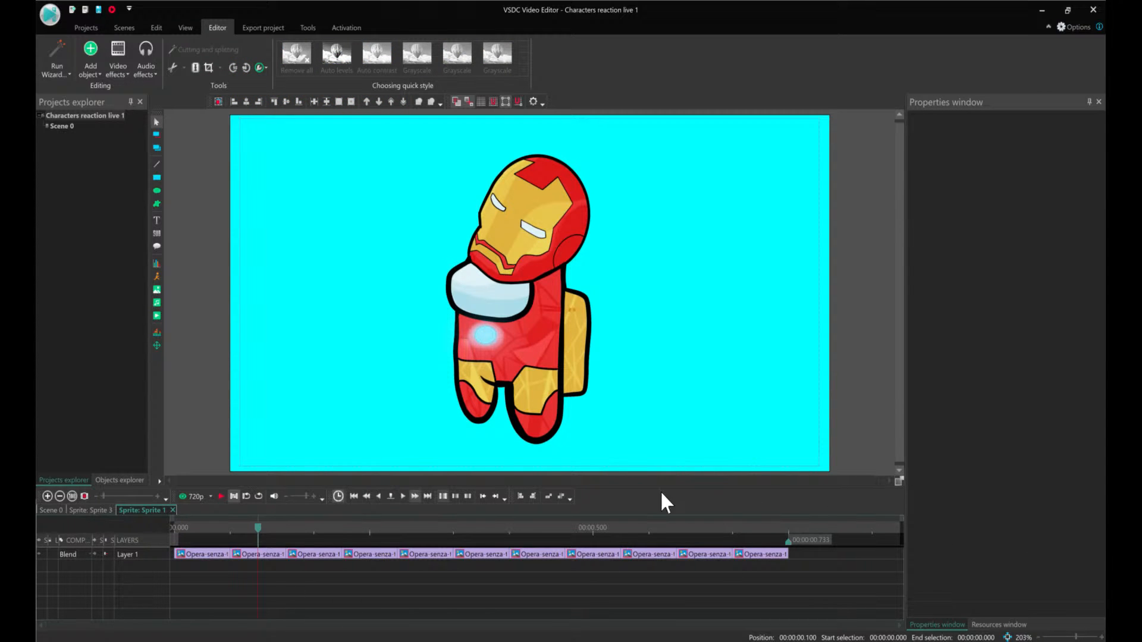
{"action": "left_click", "coordinate": [99, 509]}
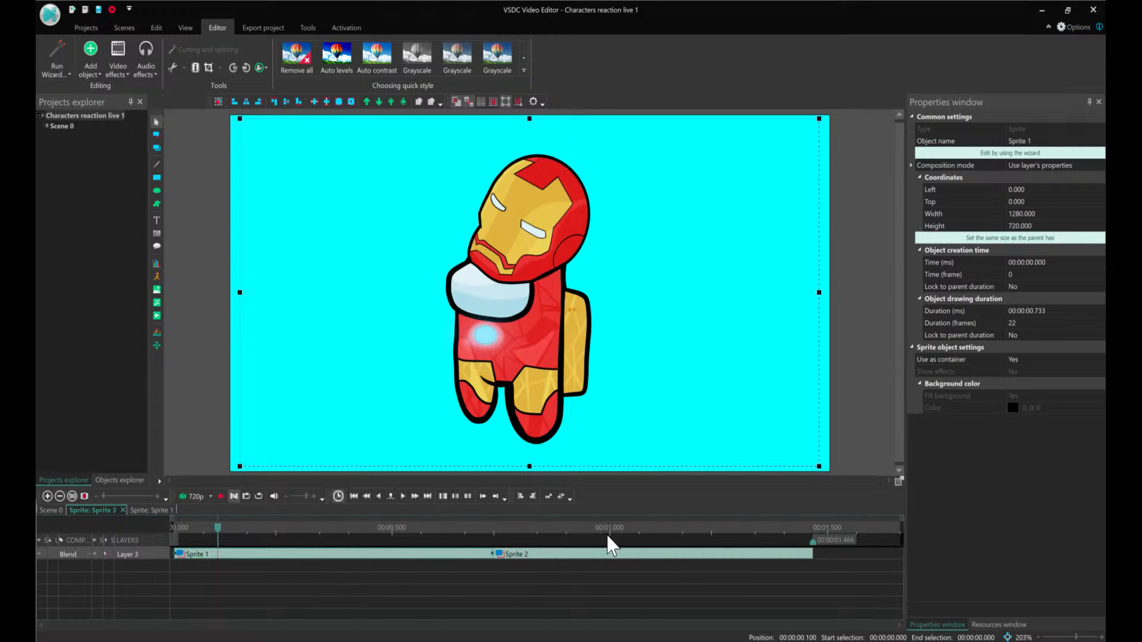
{"action": "left_click", "coordinate": [52, 510]}
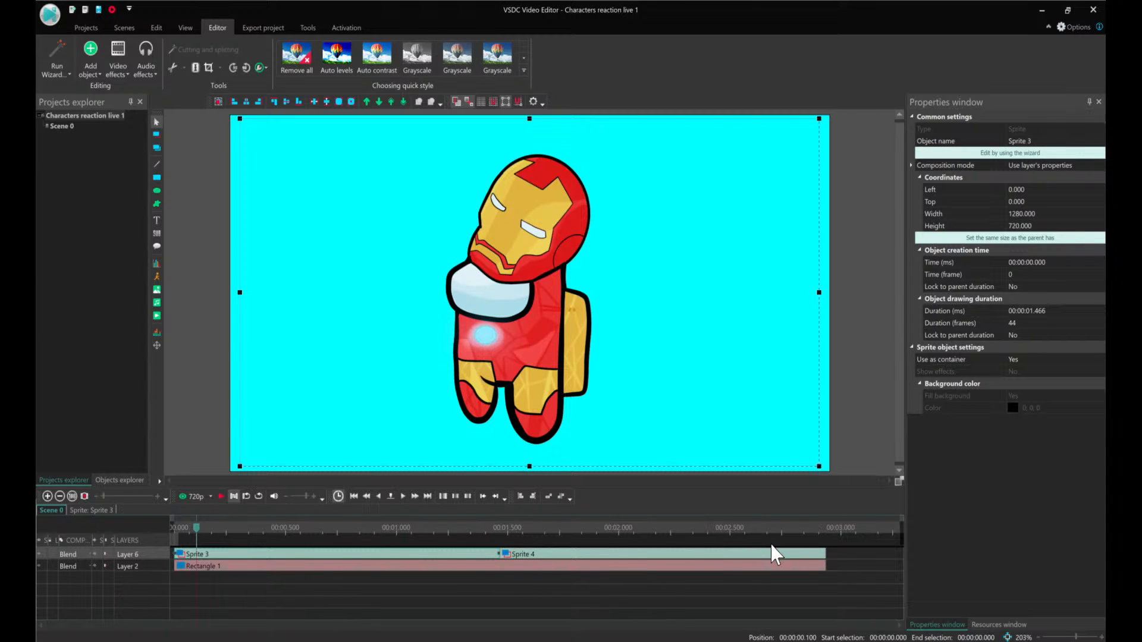
{"action": "left_click", "coordinate": [221, 578]}
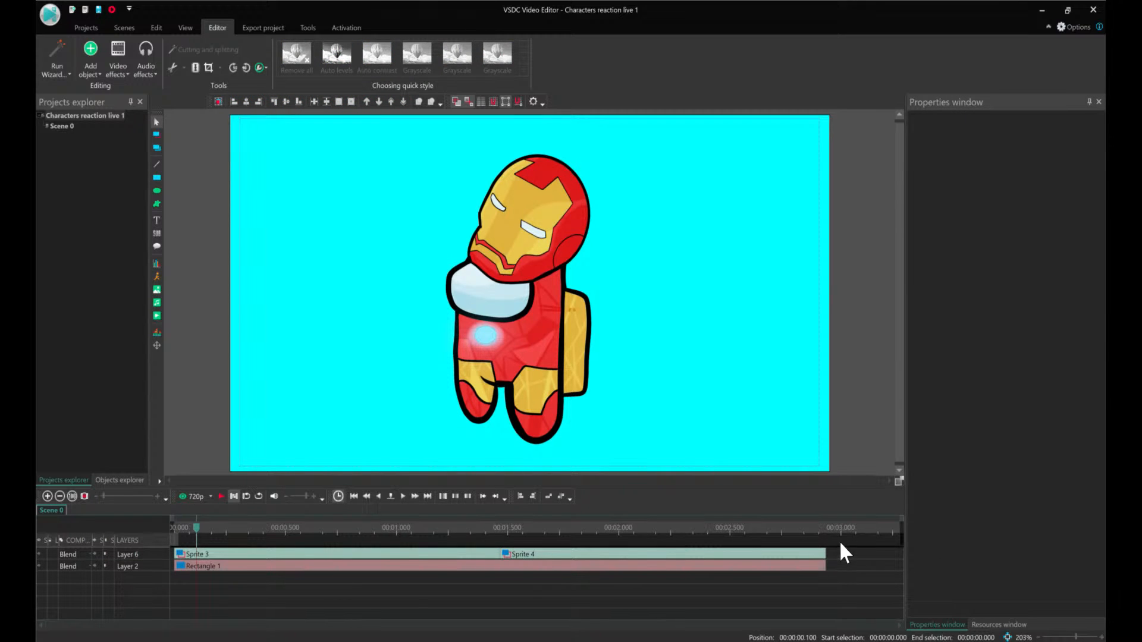
Play the animation from the start of the scene, and move the playhead to the end of the last sprite
{"action": "left_click", "coordinate": [173, 527]}
{"action": "key", "text": "space"}
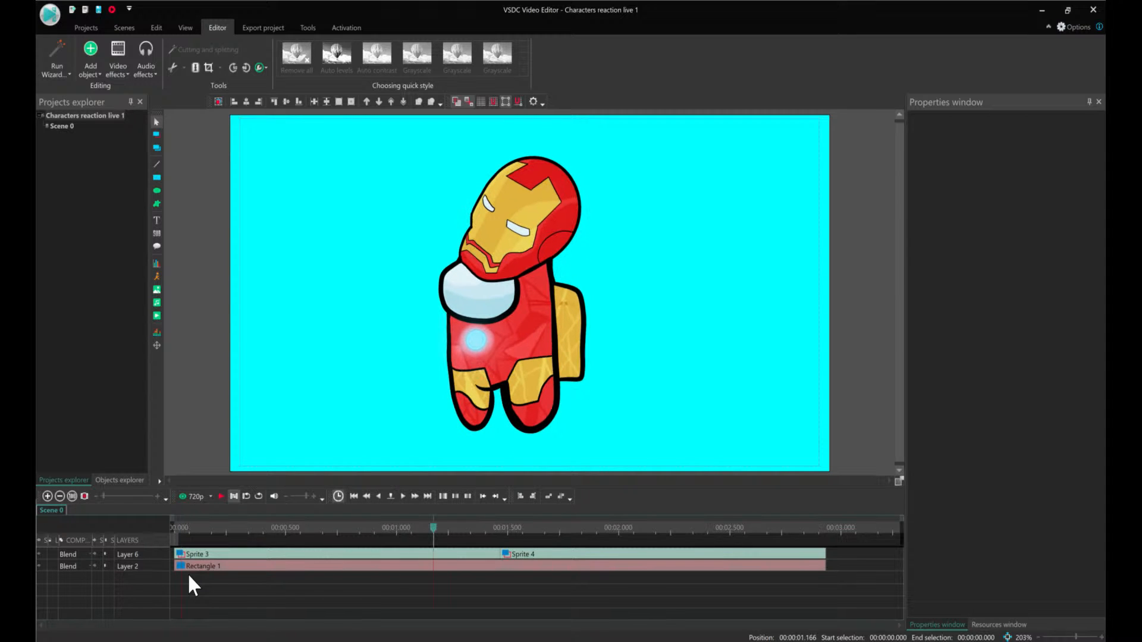
{"action": "left_click", "coordinate": [826, 528]}
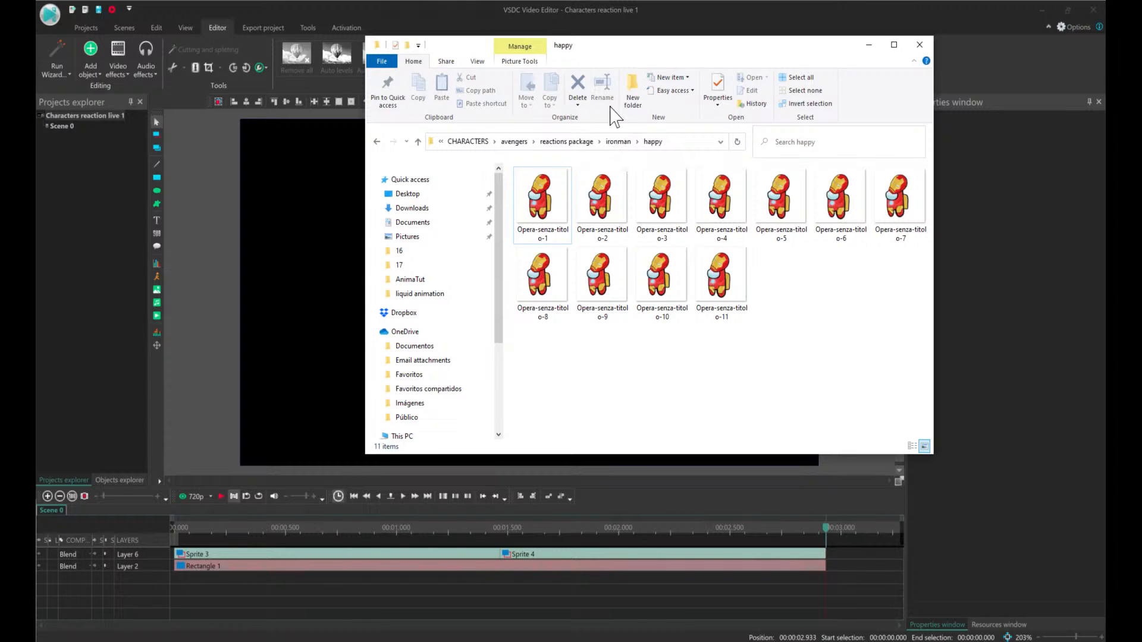
In File Explorer, open ironman's special folder, select all its images and bring them into the VSDC timeline
{"action": "left_click", "coordinate": [619, 144]}
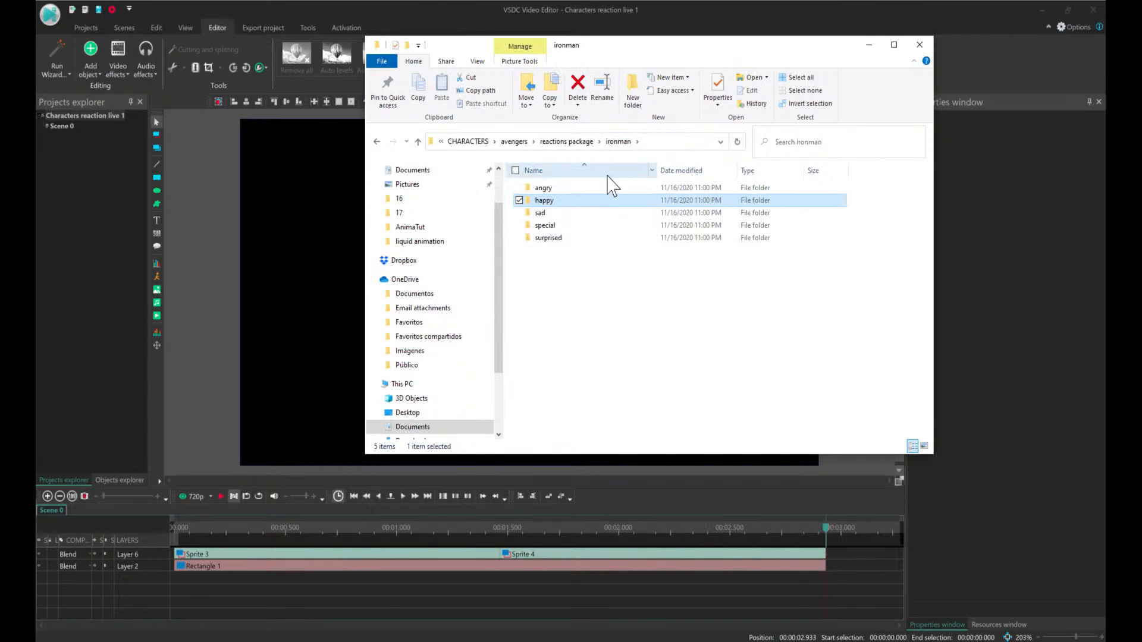
{"action": "double_click", "coordinate": [565, 227]}
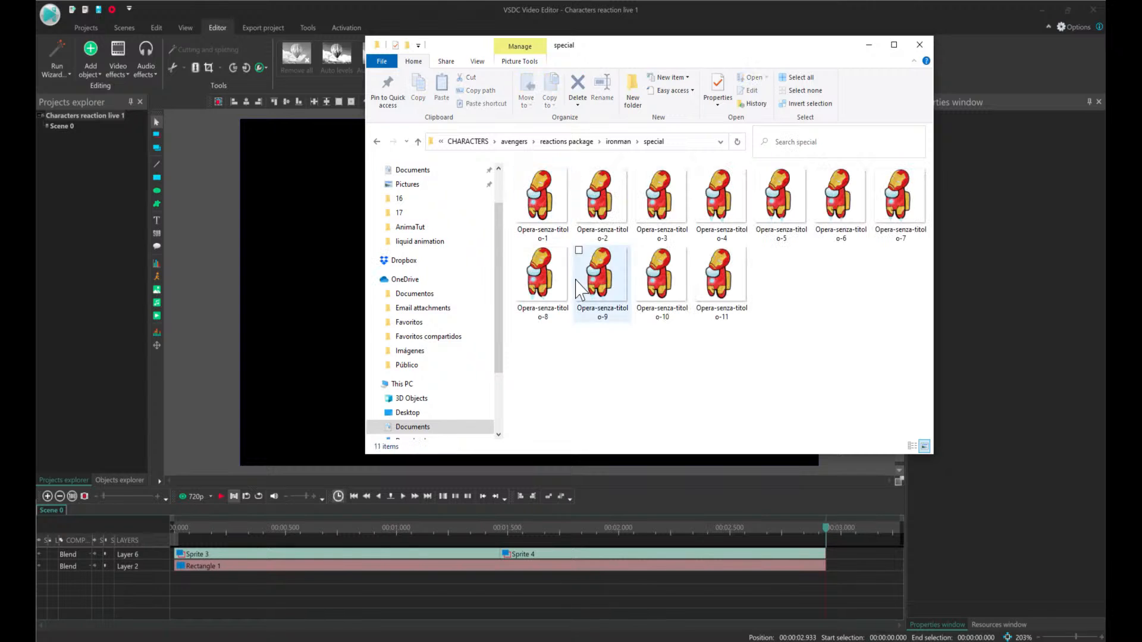
{"action": "key", "text": "ctrl+a"}
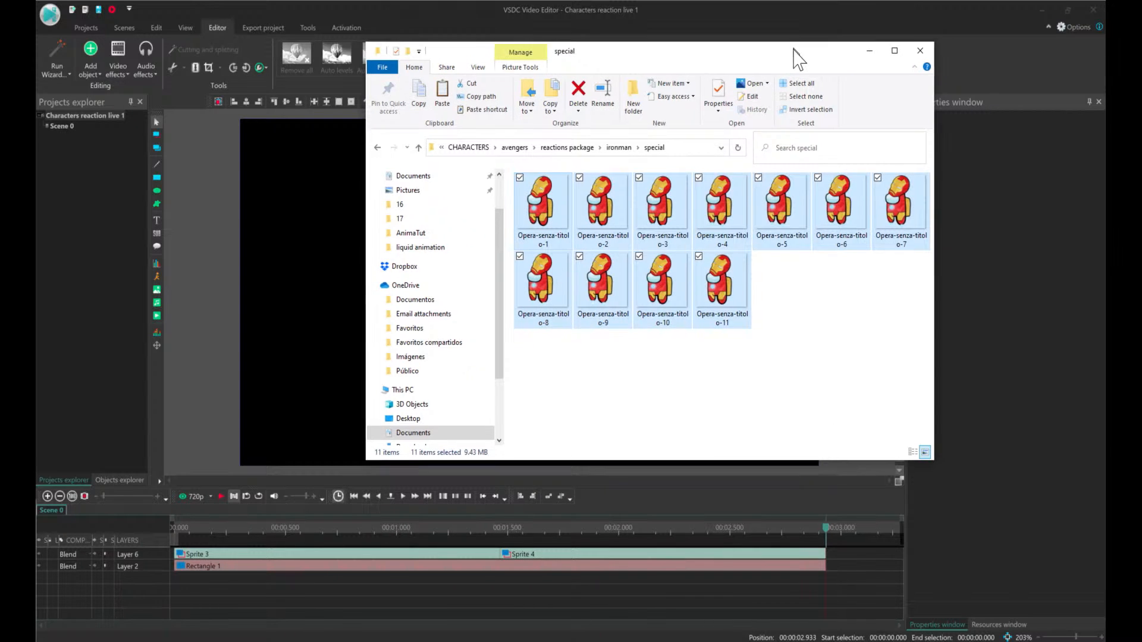
{"action": "left_click_drag", "start_coordinate": [795, 56], "coordinate": [37, 298]}
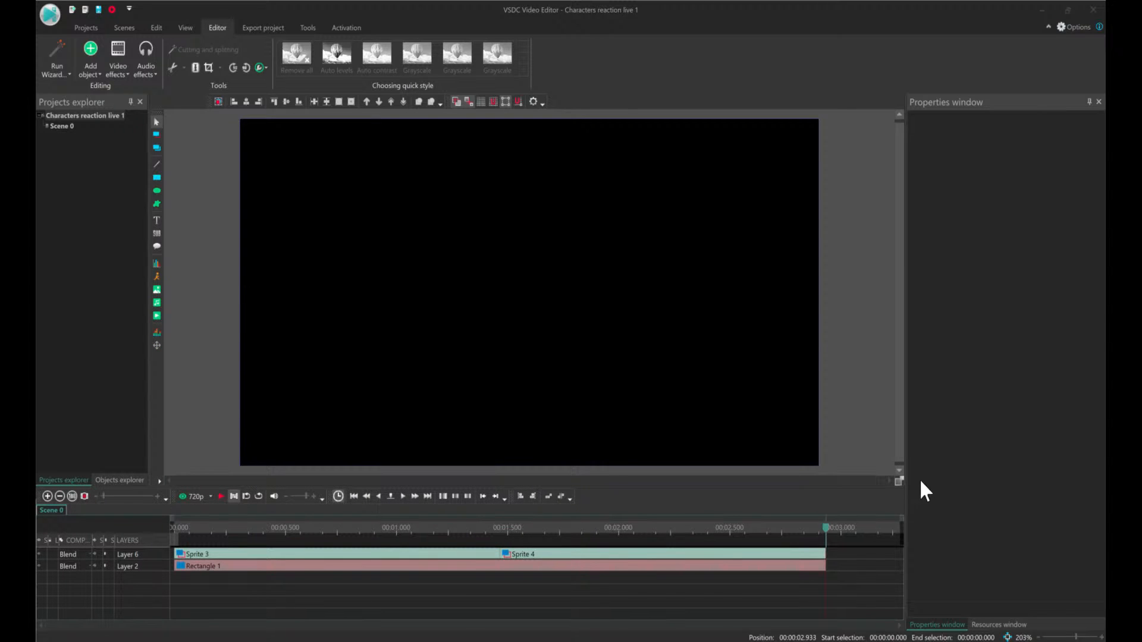
{"action": "left_click", "coordinate": [847, 554]}
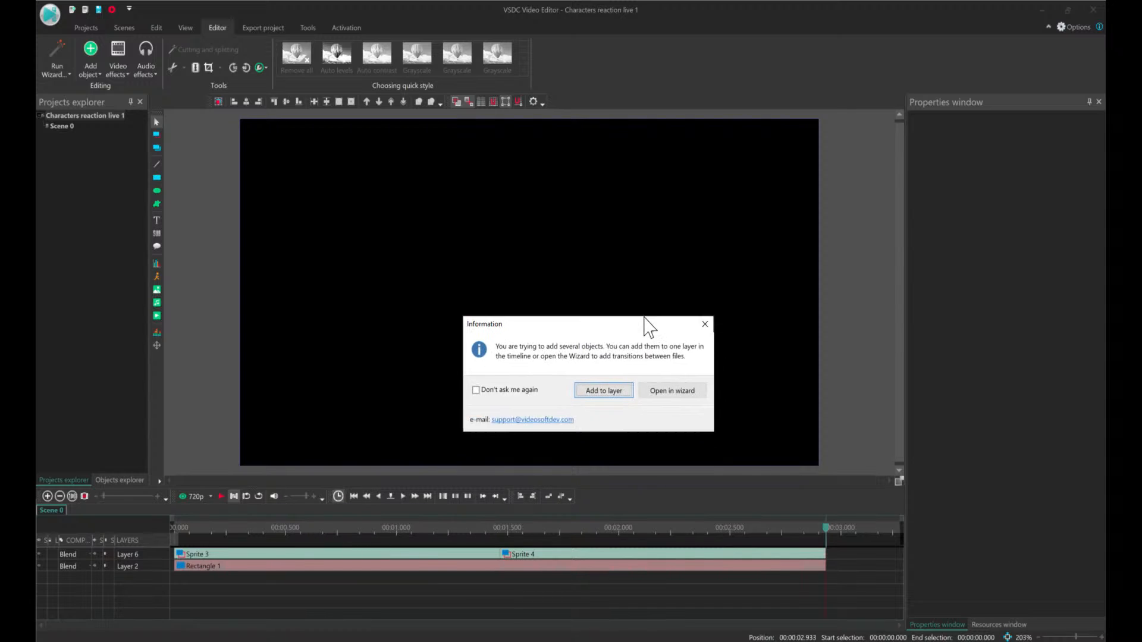
{"action": "left_click_drag", "start_coordinate": [644, 322], "coordinate": [555, 270]}
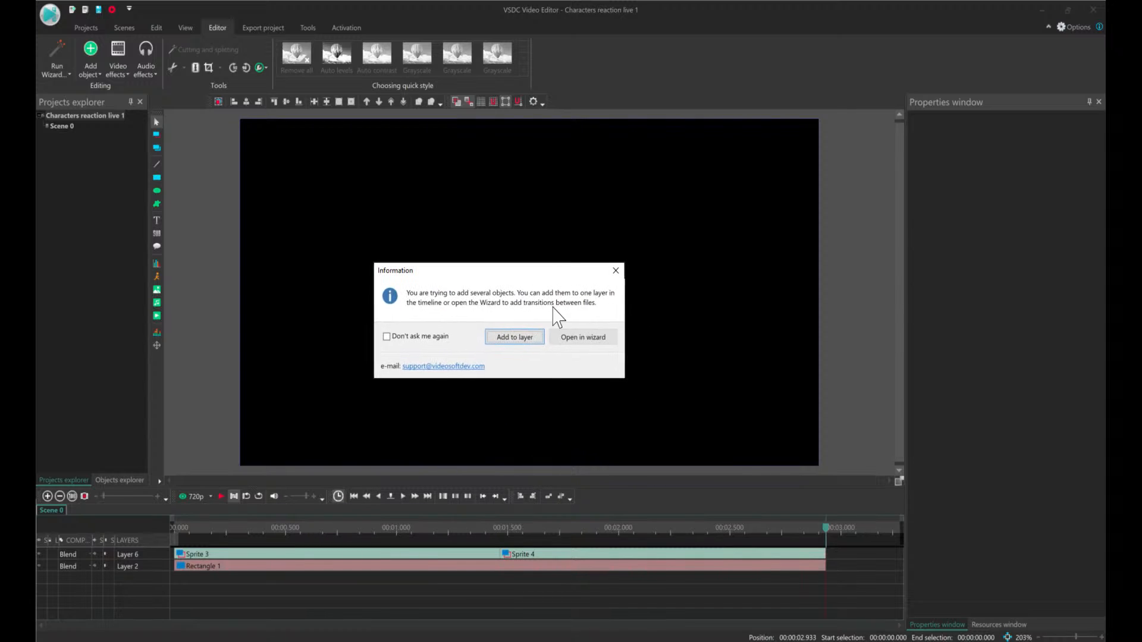
{"action": "left_click", "coordinate": [580, 345]}
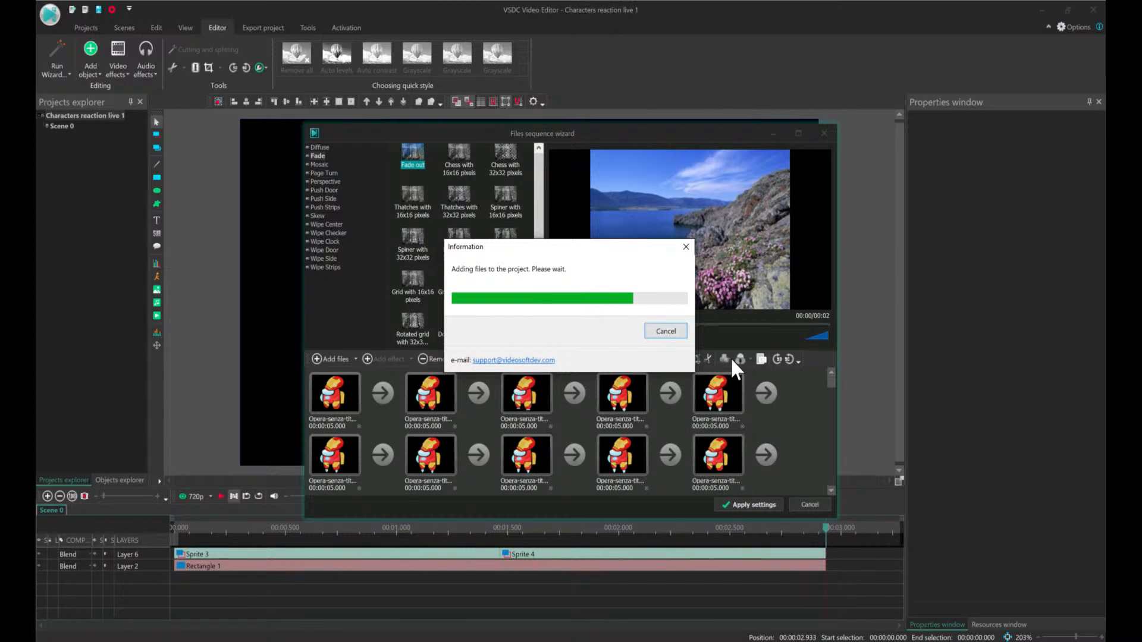
{"action": "left_click", "coordinate": [809, 506]}
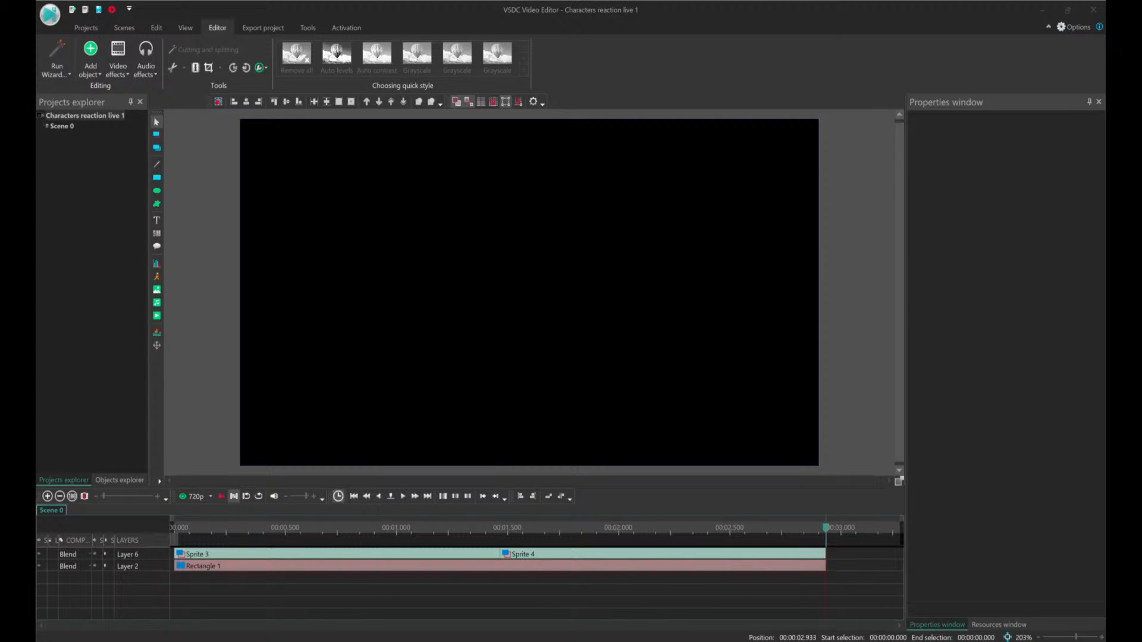
Import the special images with the option to add them all to one layer, then clear the selection
{"action": "left_click_drag", "start_coordinate": [488, 328], "coordinate": [606, 252]}
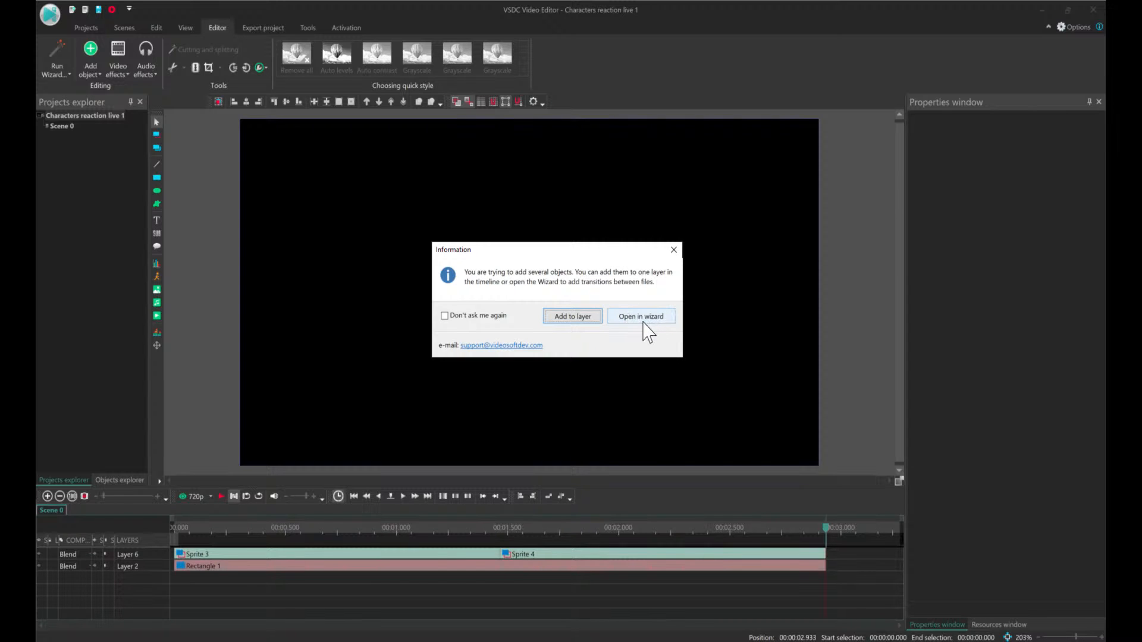
{"action": "left_click", "coordinate": [572, 317]}
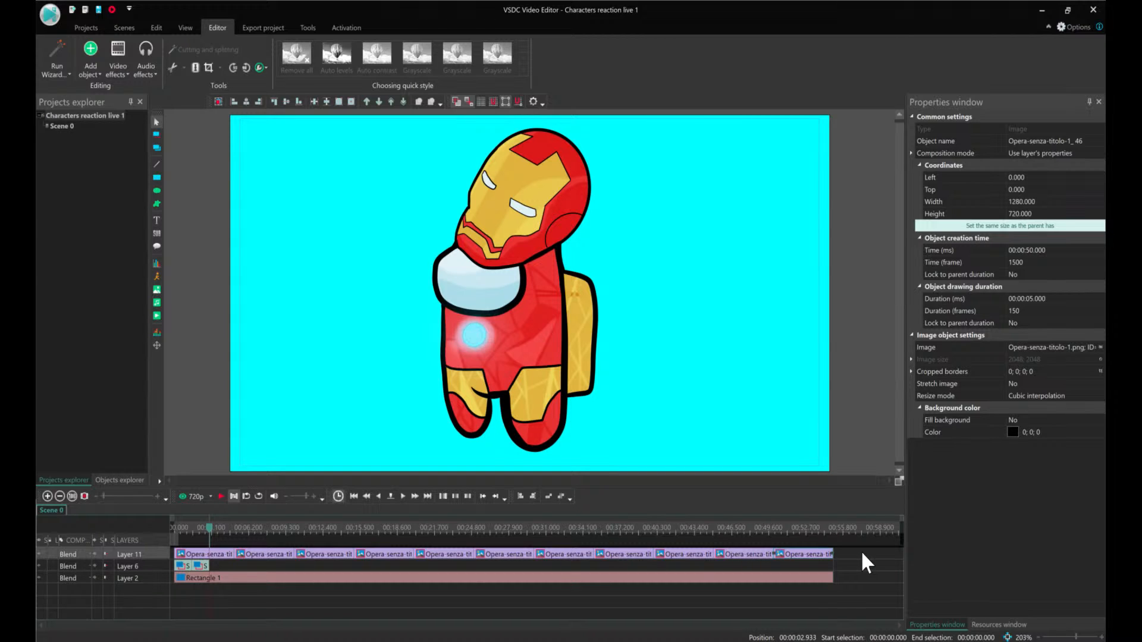
{"action": "left_click", "coordinate": [861, 551]}
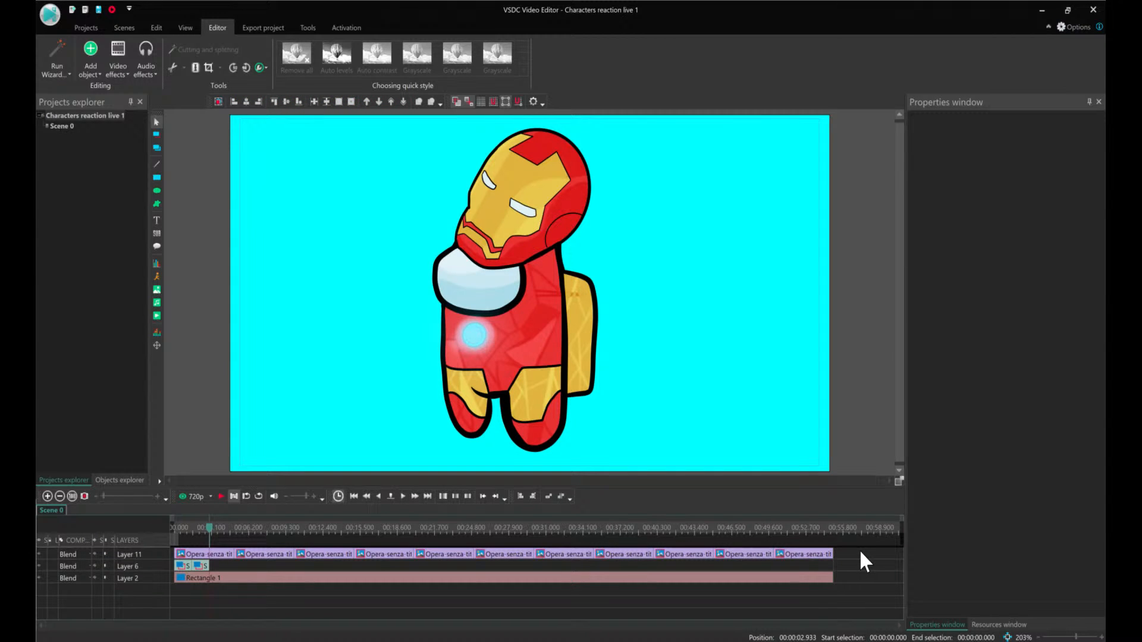
Select the first imported image on the new layer to check its drawing duration, then deselect it
{"action": "left_click_drag", "start_coordinate": [858, 550], "coordinate": [212, 552]}
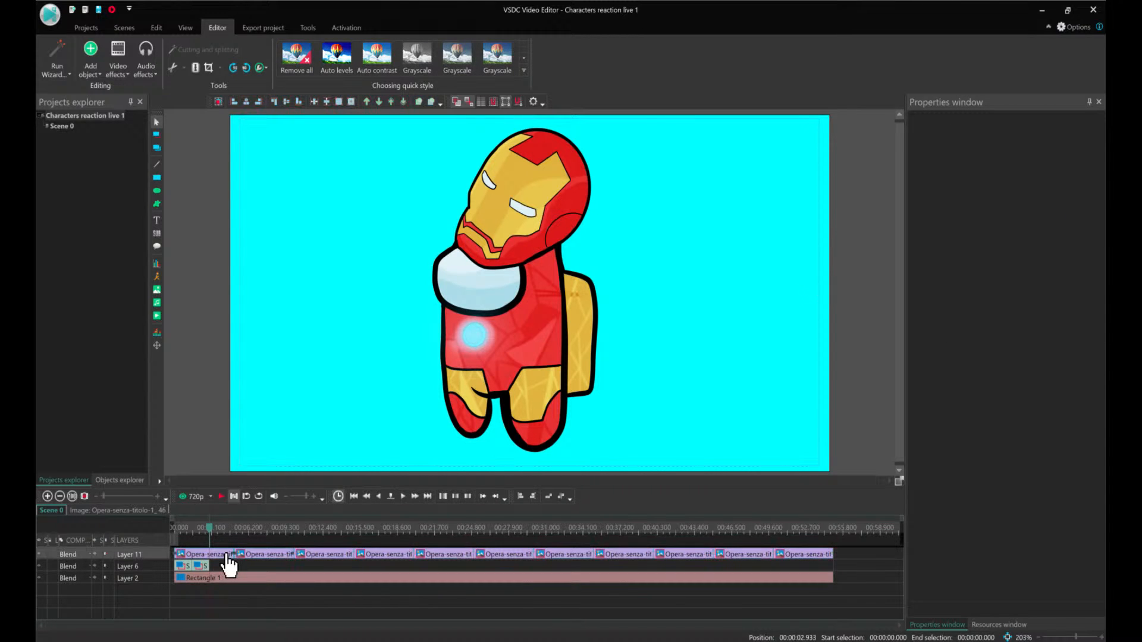
{"action": "left_click", "coordinate": [228, 565]}
{"action": "left_click", "coordinate": [227, 563]}
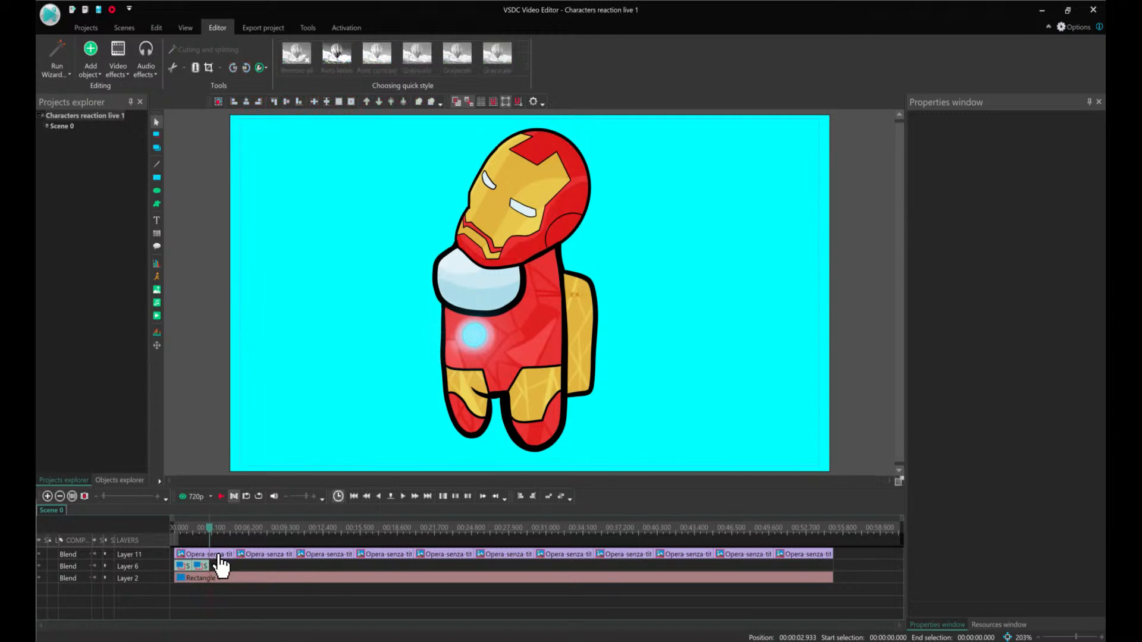
{"action": "left_click", "coordinate": [219, 556]}
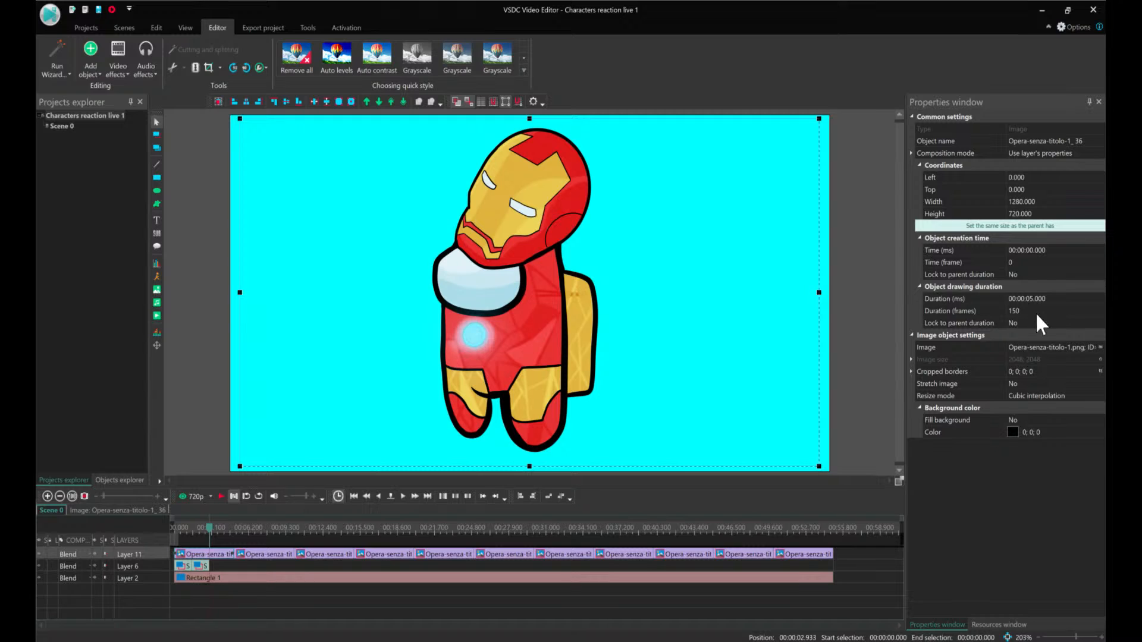
{"action": "left_click", "coordinate": [841, 554]}
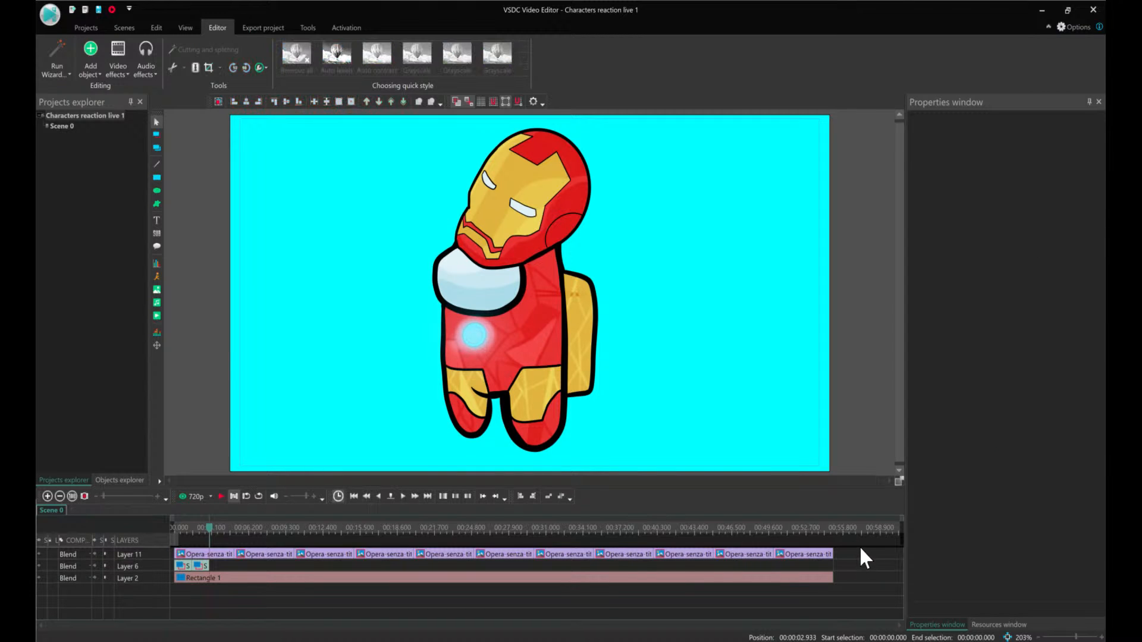
Select all the special images on the new layer and open them for editing as an objects sequence
{"action": "left_click", "coordinate": [821, 553]}
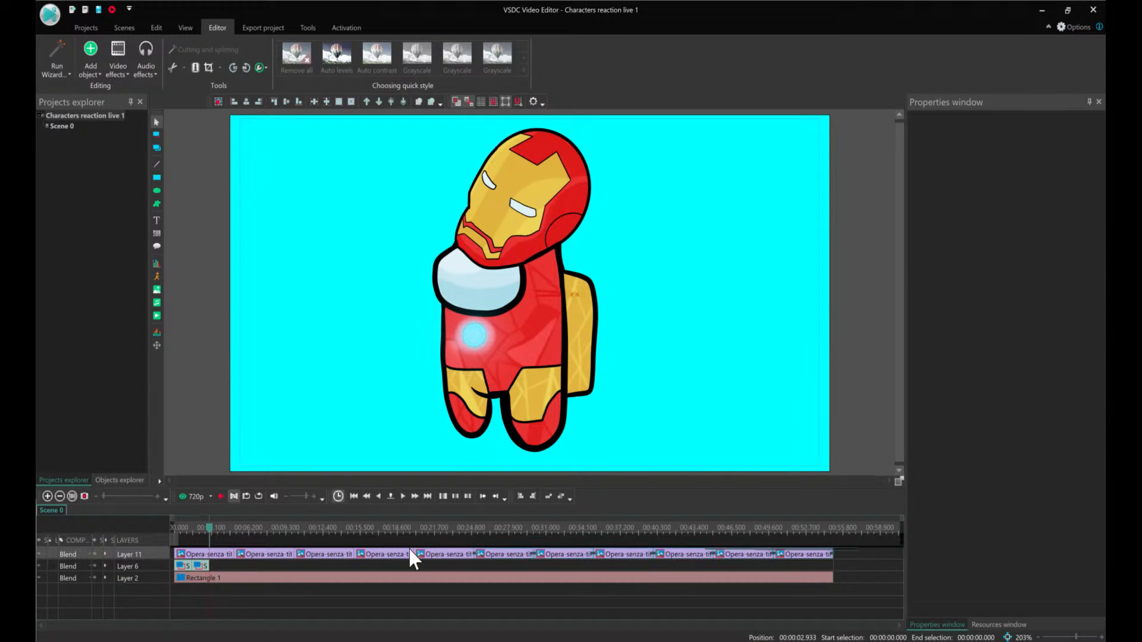
{"action": "left_click", "coordinate": [269, 556]}
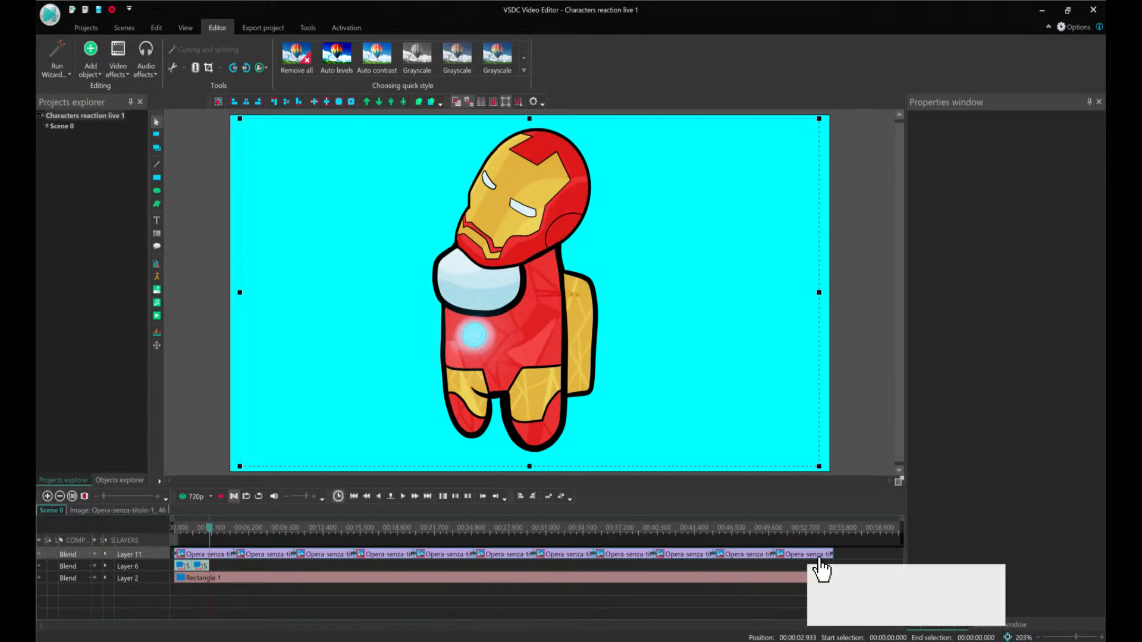
{"action": "left_click", "coordinate": [69, 72]}
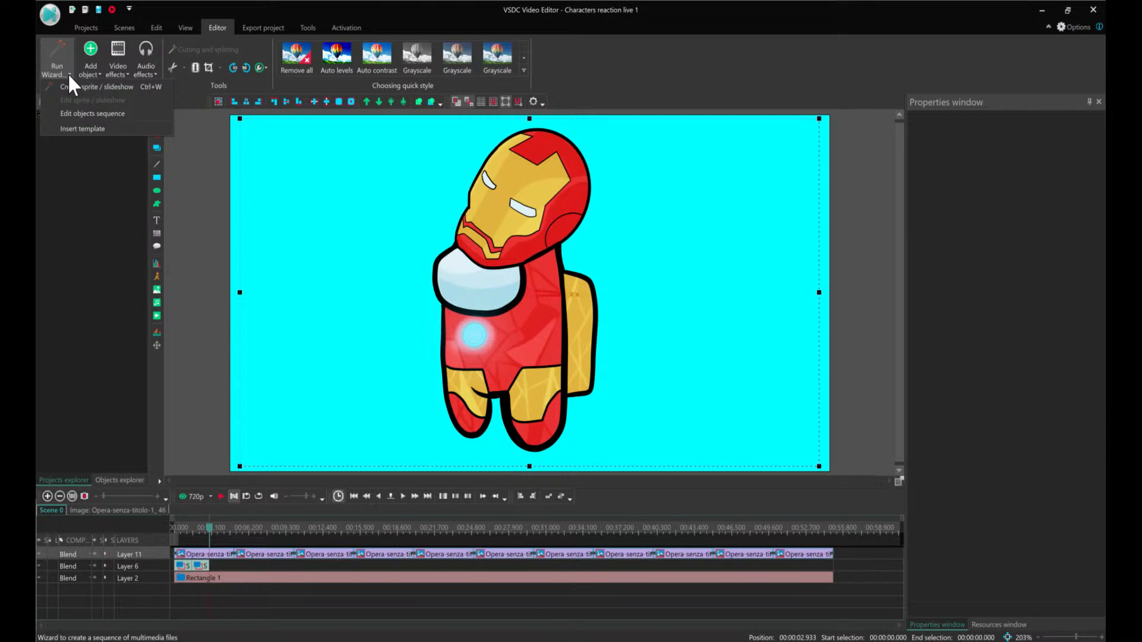
{"action": "left_click", "coordinate": [115, 112]}
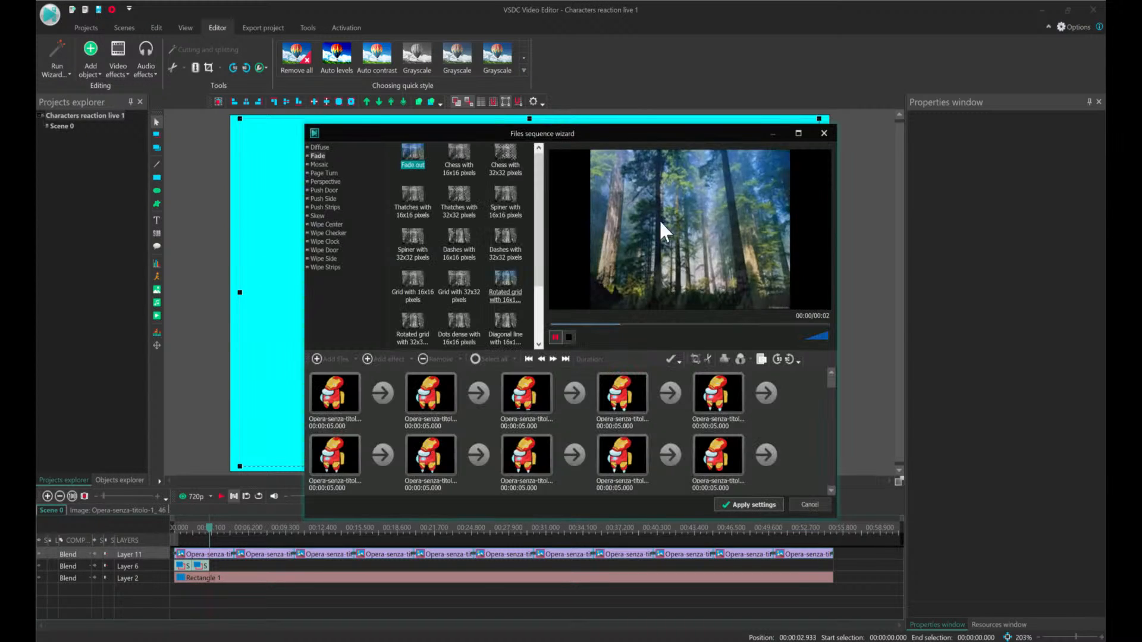
Select all images in the files sequence wizard and set their duration to 66 ms
{"action": "left_click", "coordinate": [339, 396]}
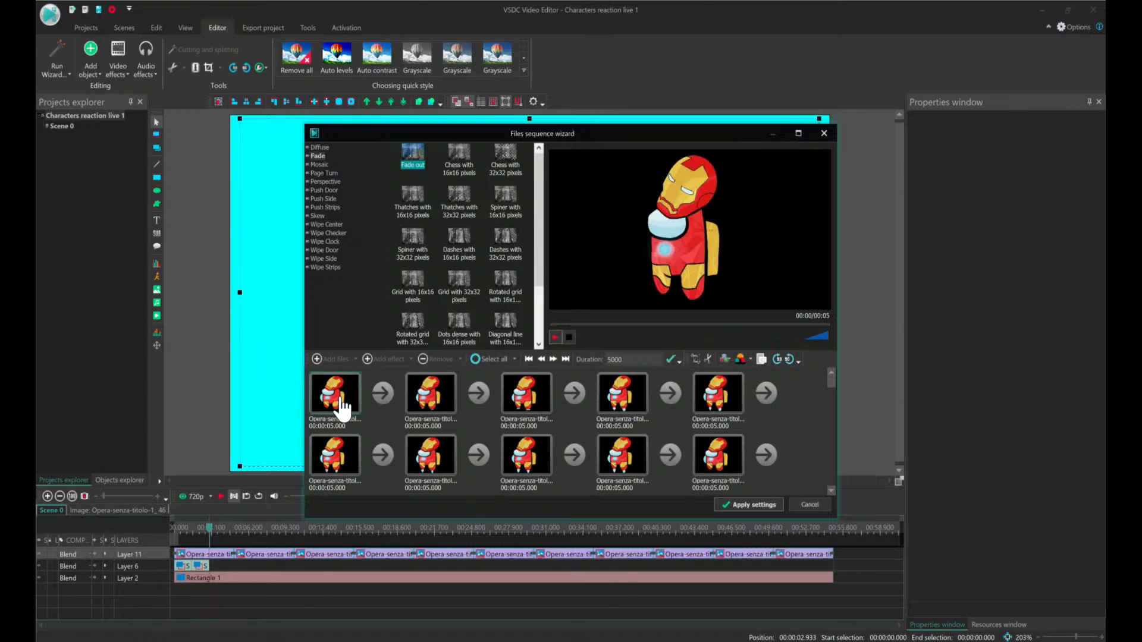
{"action": "left_click", "coordinate": [494, 358]}
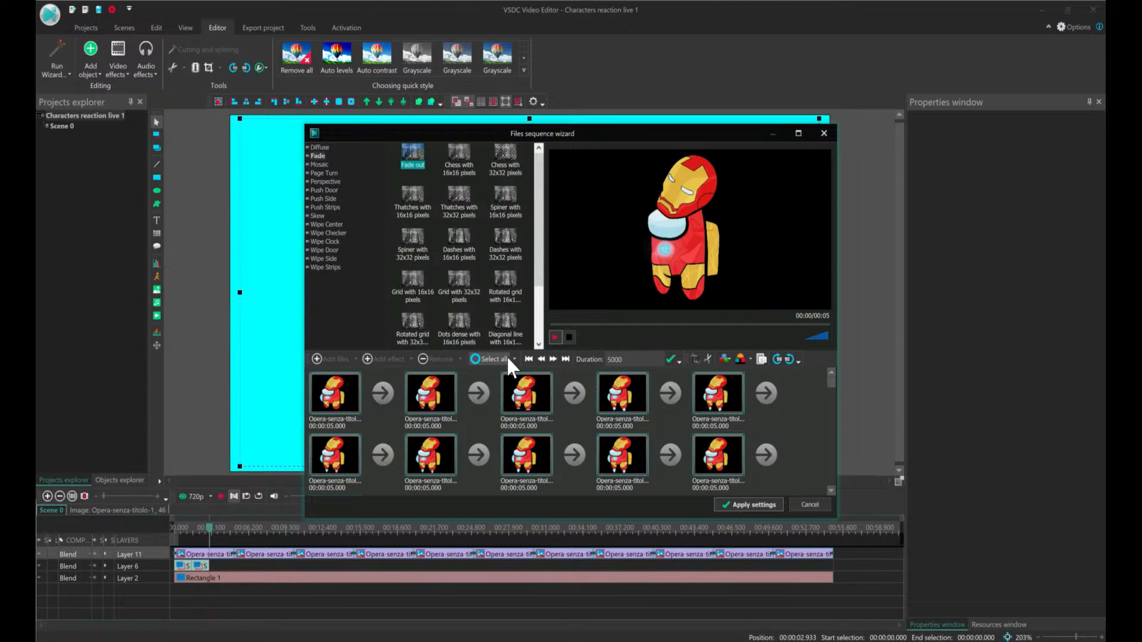
{"action": "double_click", "coordinate": [632, 360]}
{"action": "type", "text": "66"}
{"action": "key", "text": "Return"}
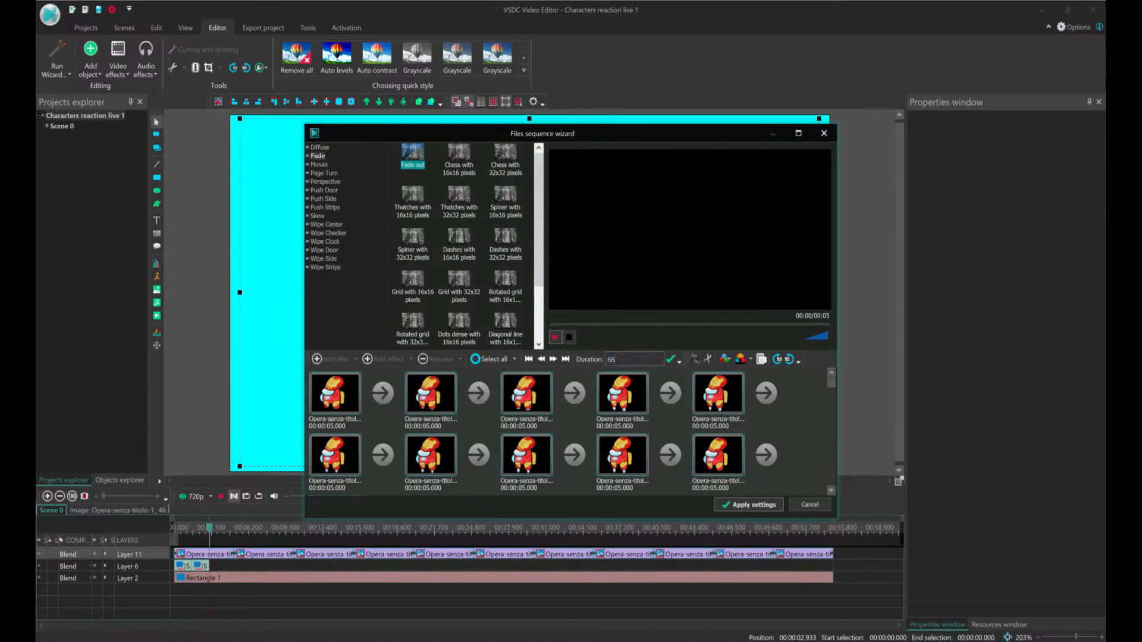
Set the background colour opacity of the selected images to 0% and apply the sequence settings
{"action": "left_click", "coordinate": [751, 356]}
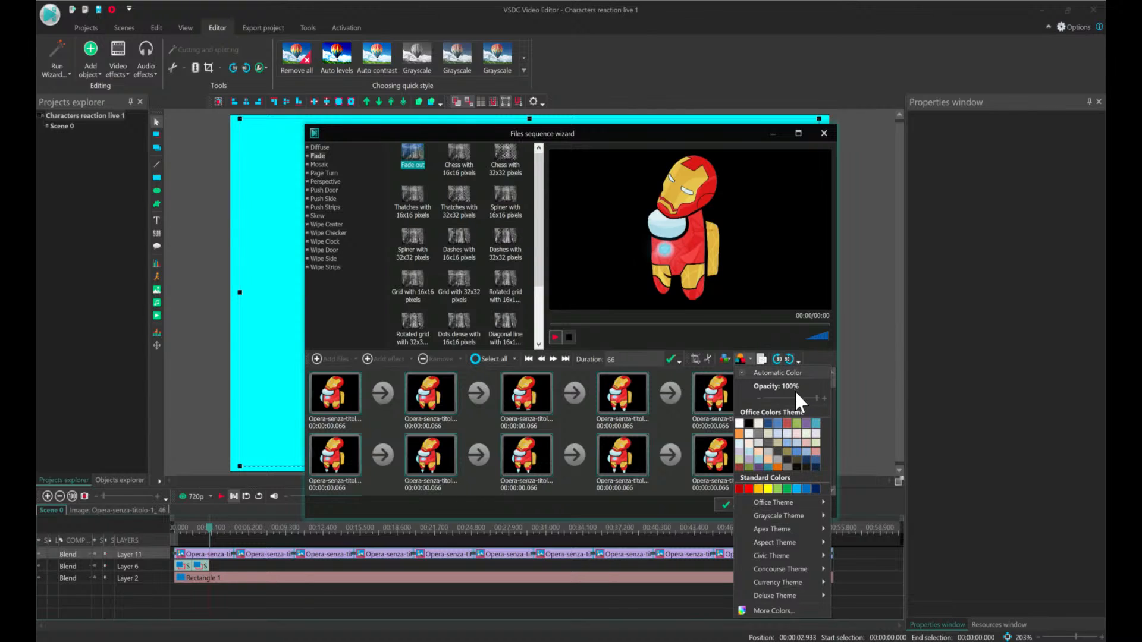
{"action": "left_click_drag", "start_coordinate": [812, 398], "coordinate": [751, 409]}
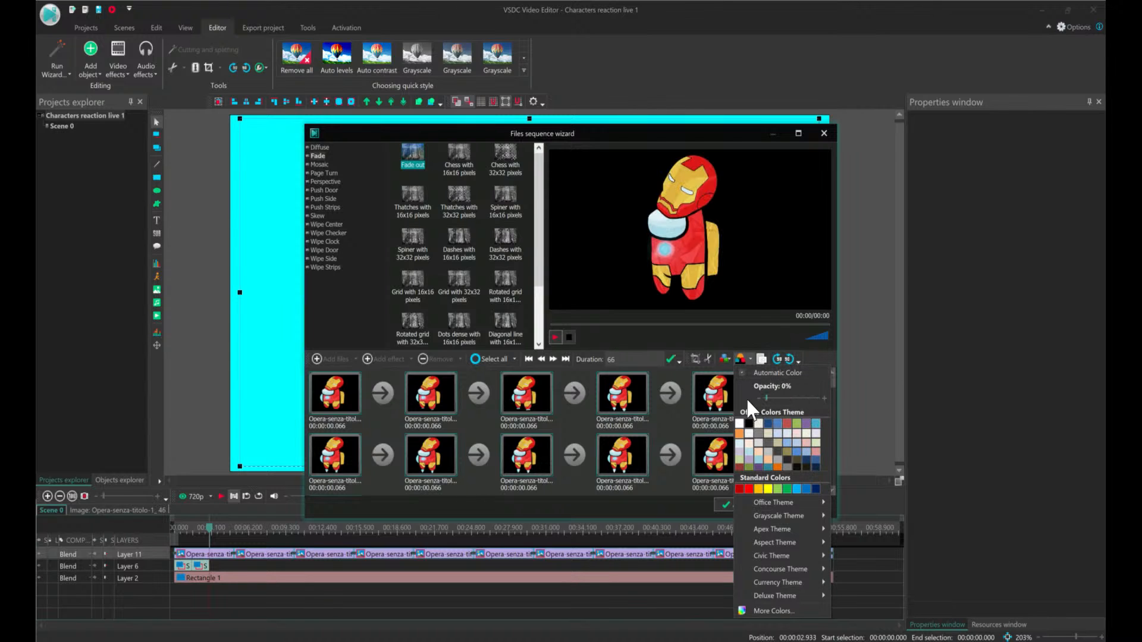
{"action": "left_click", "coordinate": [724, 504]}
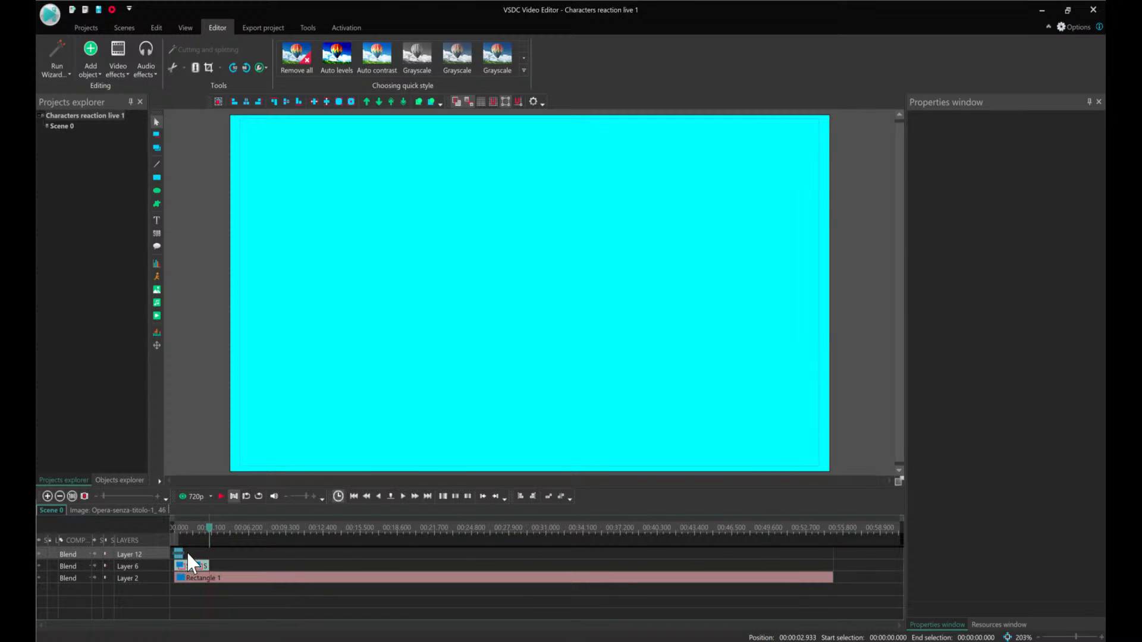
Select all the shortened special images on the uppermost layer and convert them into a sprite
{"action": "left_click_drag", "start_coordinate": [197, 550], "coordinate": [171, 558]}
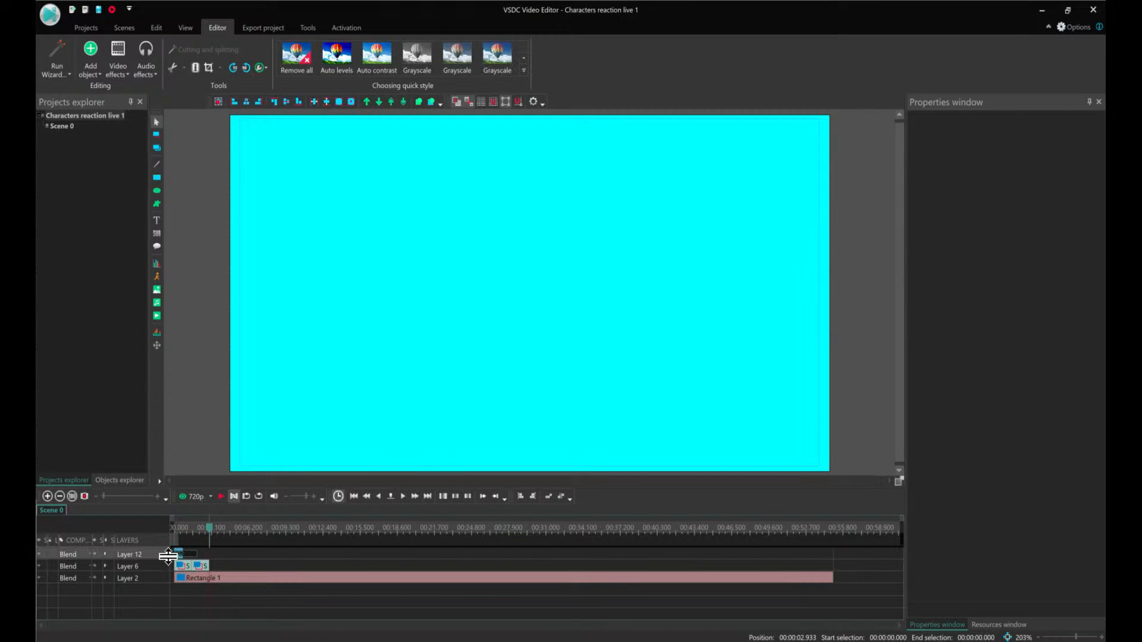
{"action": "left_click", "coordinate": [47, 496]}
{"action": "left_click", "coordinate": [47, 497]}
{"action": "left_click", "coordinate": [47, 497]}
{"action": "left_click", "coordinate": [77, 626]}
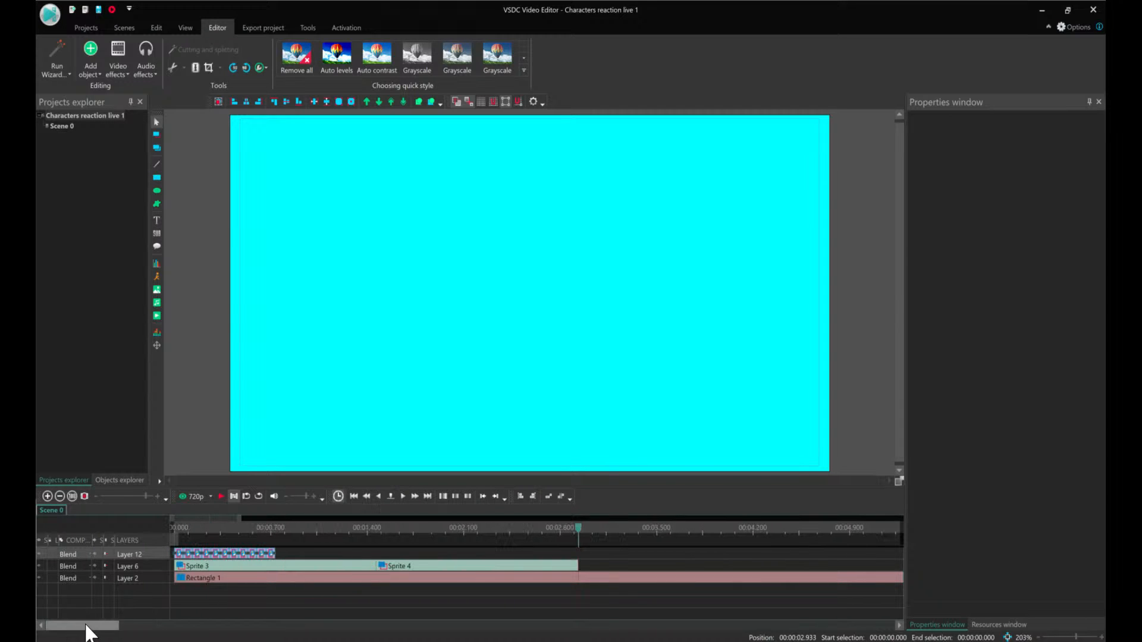
{"action": "right_click", "coordinate": [255, 556]}
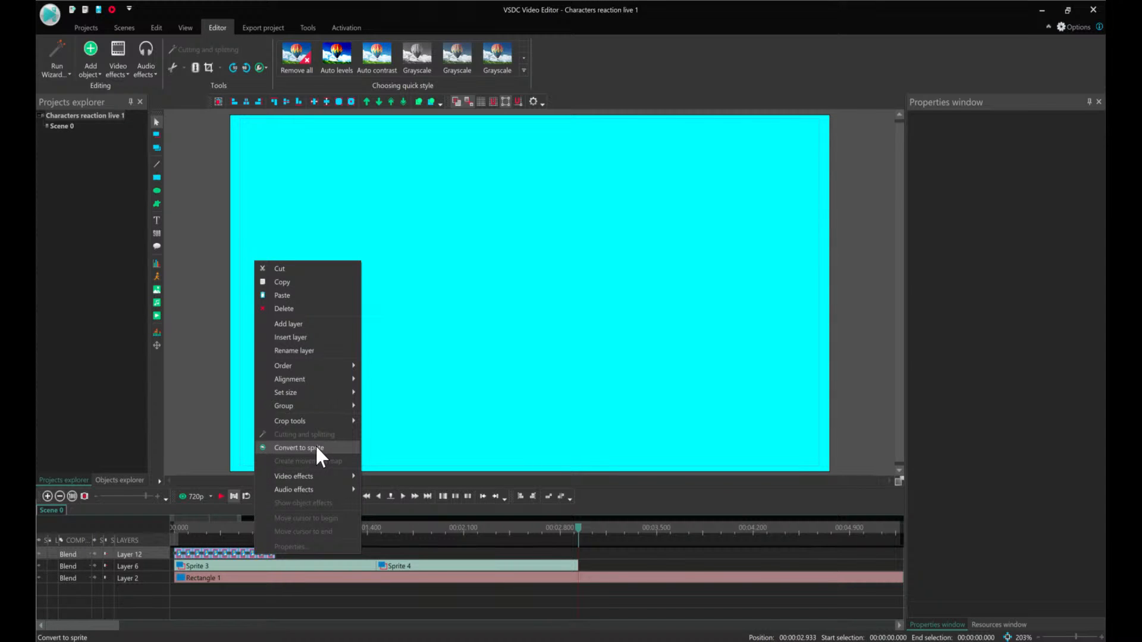
{"action": "left_click", "coordinate": [315, 447]}
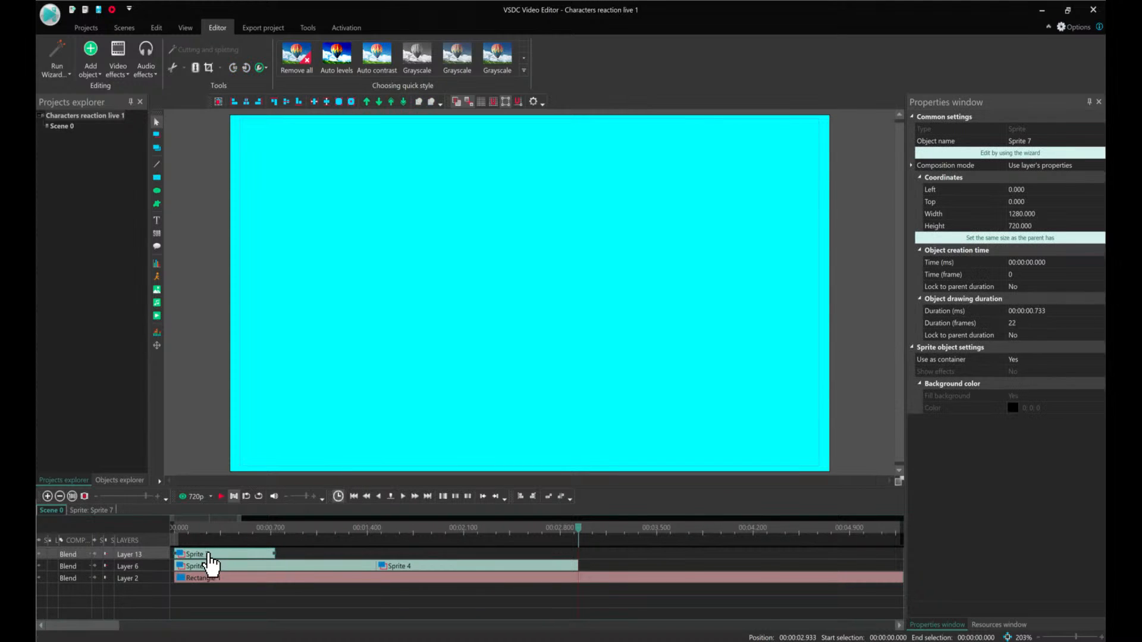
Move the special images sprite to the end of the existing sprites and put it on the same layer, Layer 6
{"action": "left_click", "coordinate": [521, 495]}
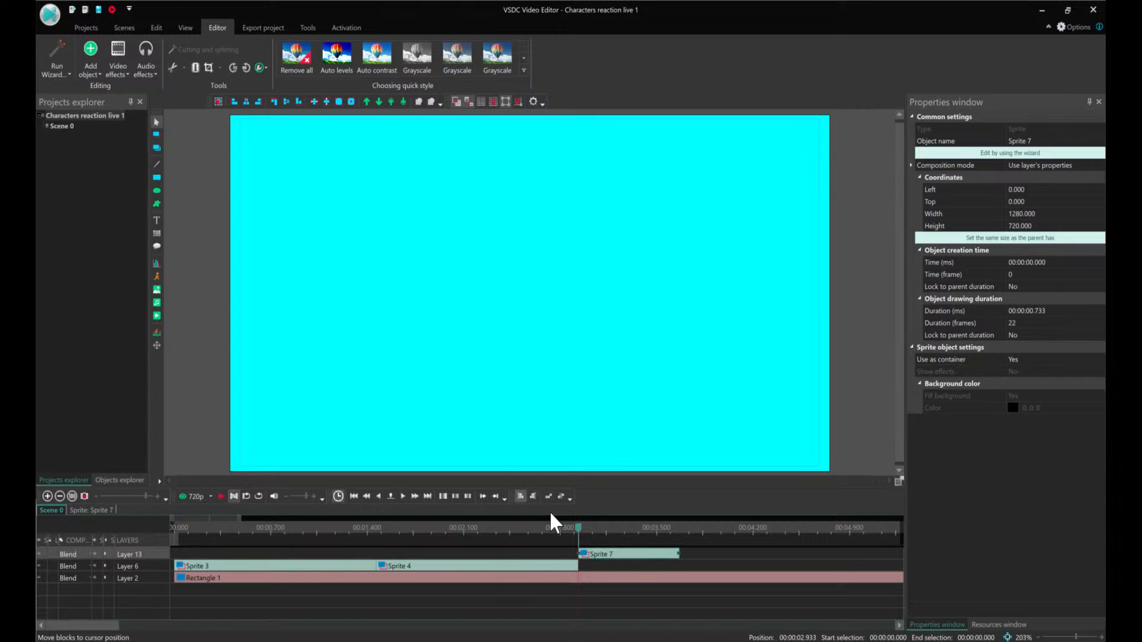
{"action": "mouse_move", "coordinate": [605, 565]}
{"action": "left_mouse_down"}
{"action": "mouse_move", "coordinate": [589, 562]}
{"action": "mouse_move", "coordinate": [605, 581]}
{"action": "left_mouse_up"}
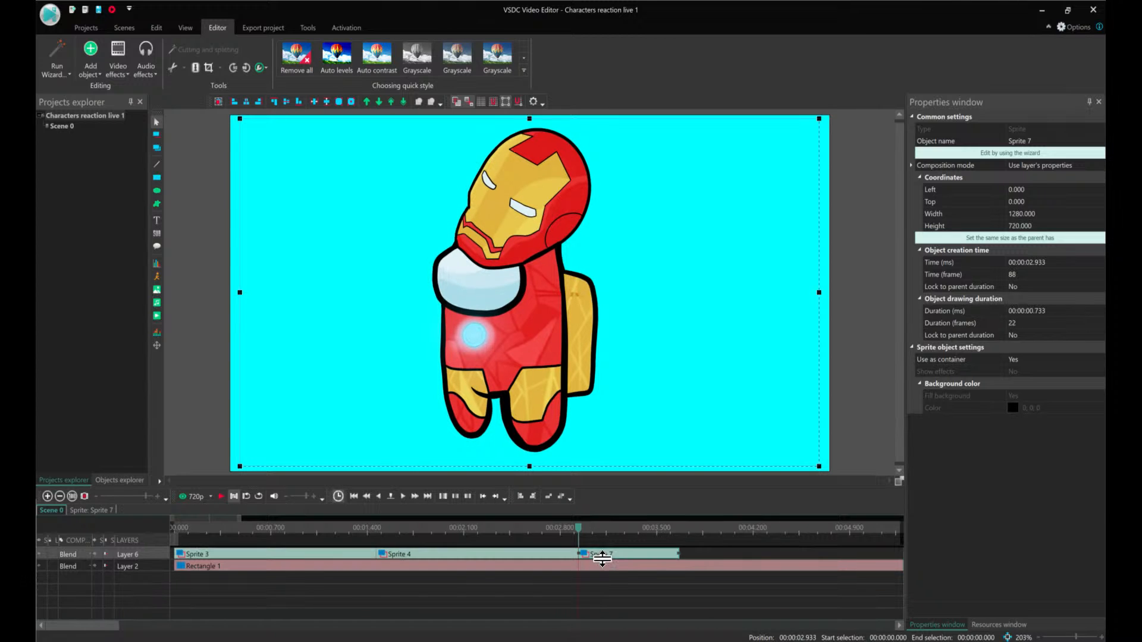
{"action": "left_click", "coordinate": [701, 555]}
{"action": "left_click", "coordinate": [650, 554]}
{"action": "left_click", "coordinate": [678, 581]}
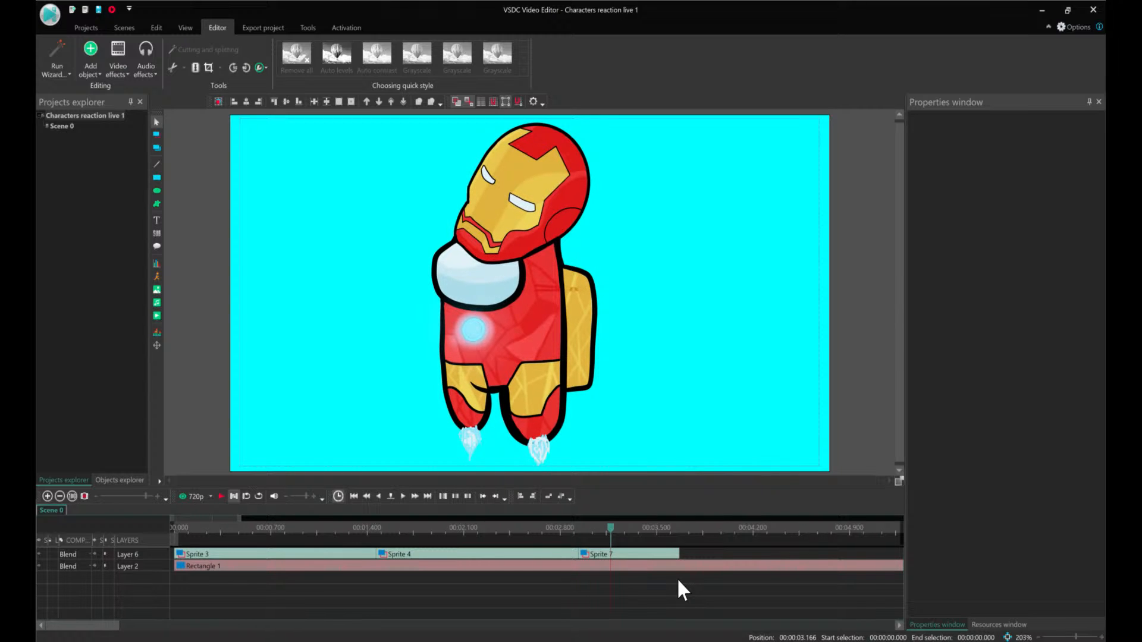
Open the special images sprite and convert its images from the fourth to the last into a nested sprite
{"action": "double_click", "coordinate": [619, 554]}
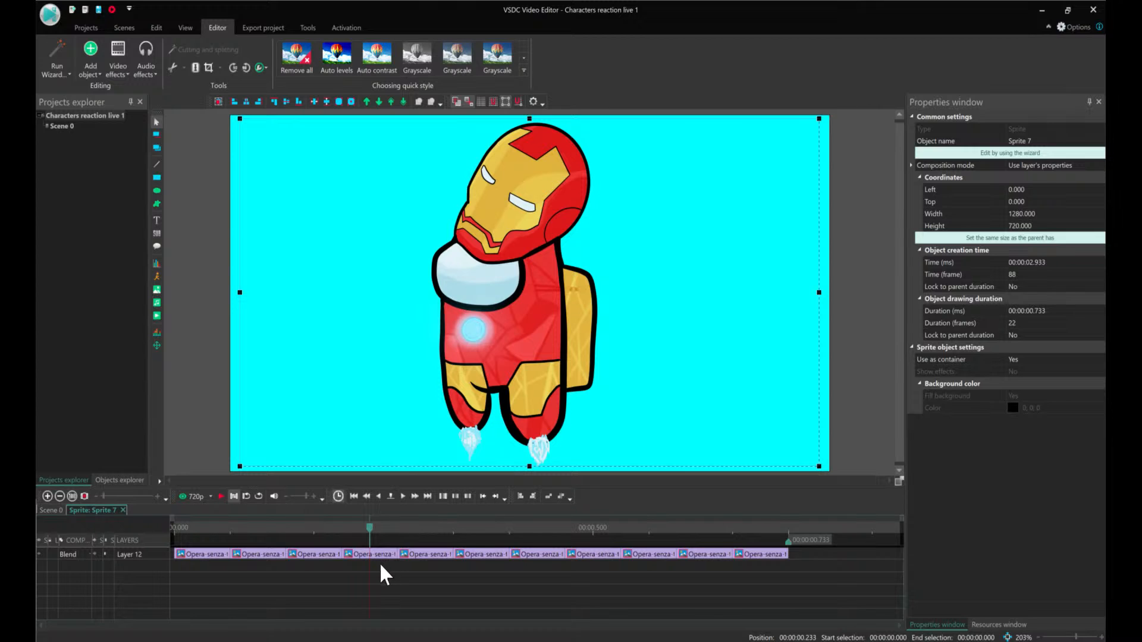
{"action": "left_click_drag", "start_coordinate": [383, 561], "coordinate": [761, 539]}
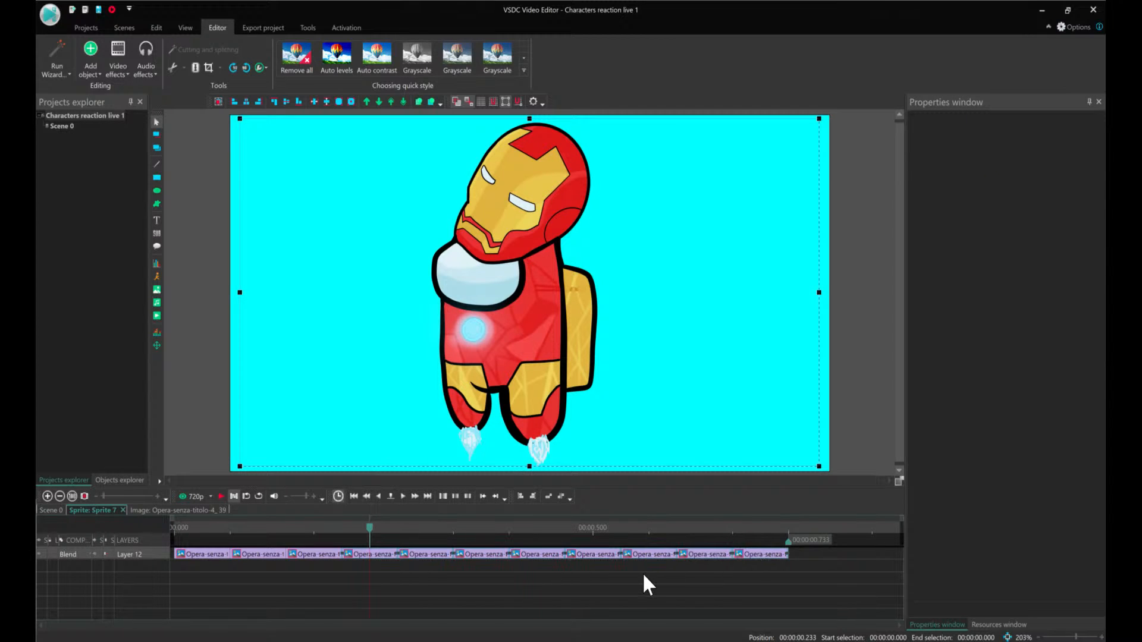
{"action": "right_click", "coordinate": [586, 556]}
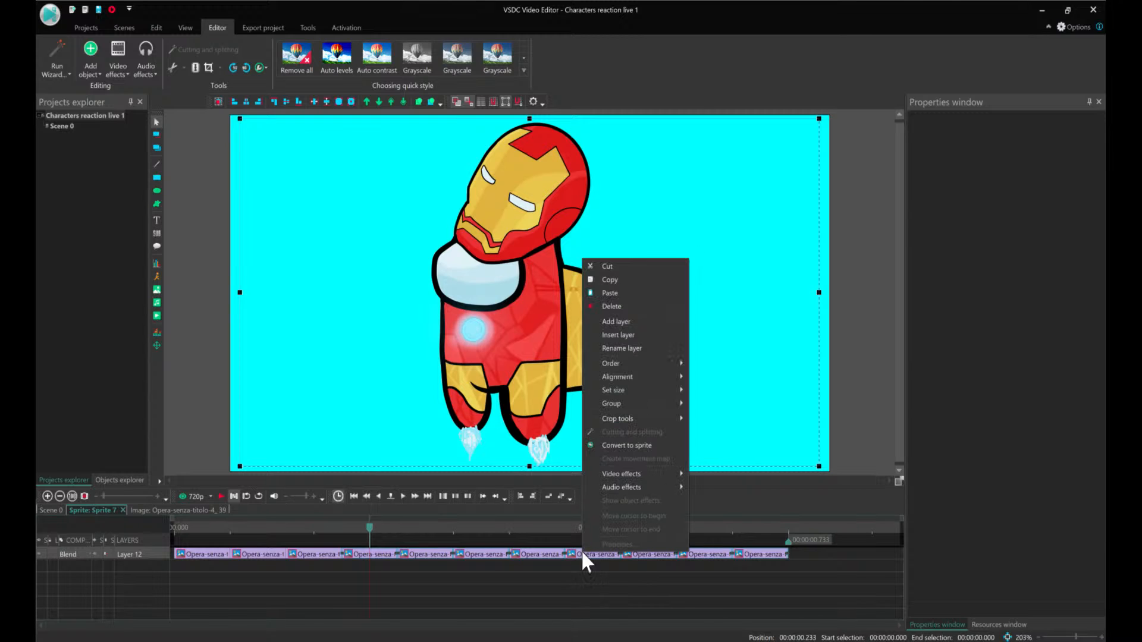
{"action": "left_click", "coordinate": [630, 445]}
{"action": "left_click", "coordinate": [449, 554]}
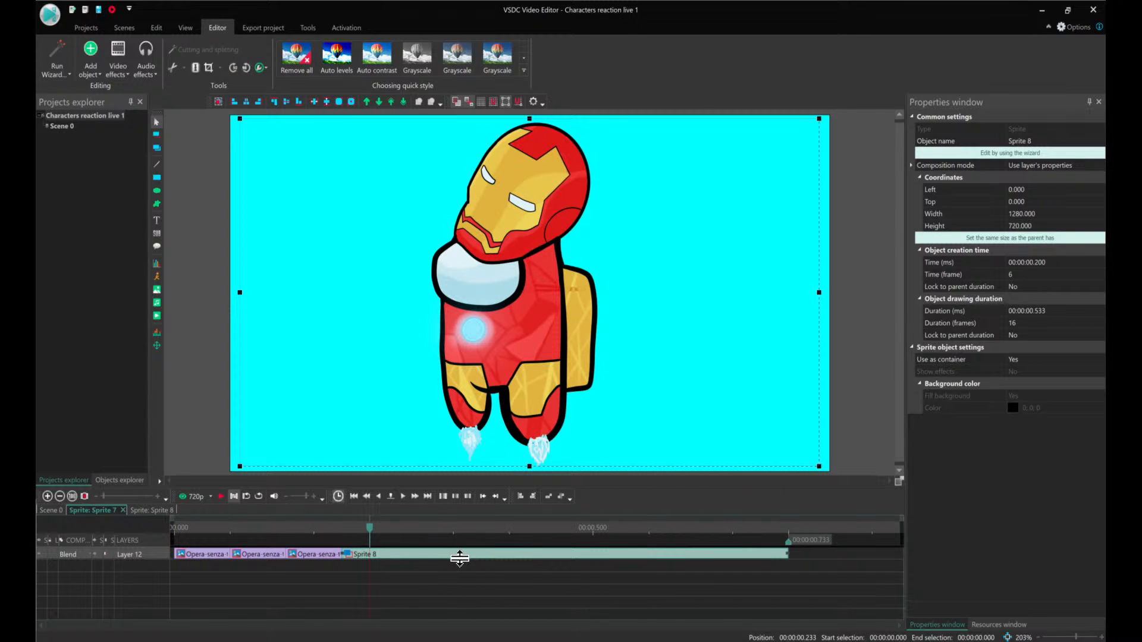
Duplicate the nested sprite and place the copy directly after the original on Layer 12
{"action": "key", "text": "ctrl+c"}
{"action": "key", "text": "ctrl+v"}
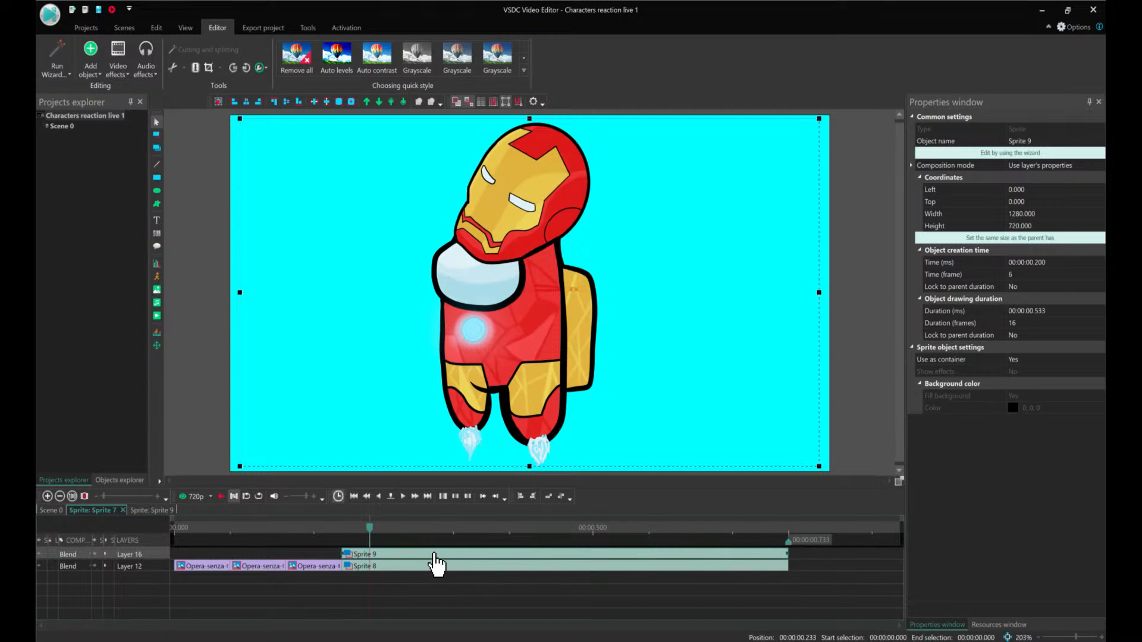
{"action": "left_click_drag", "start_coordinate": [433, 559], "coordinate": [656, 568]}
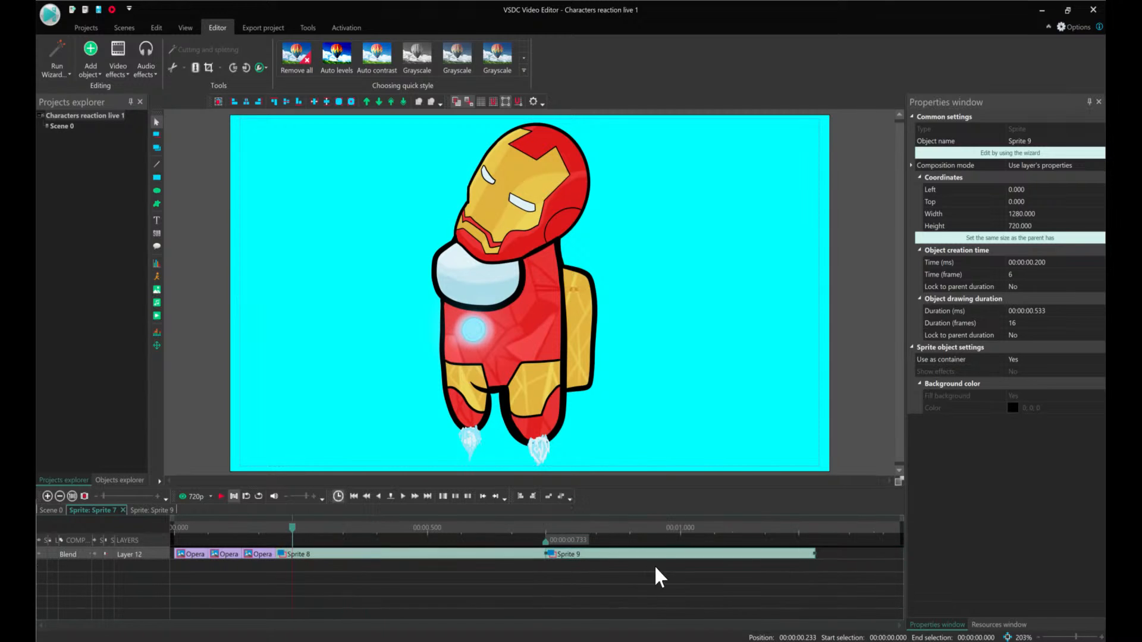
Select the nested sprite together with its copy and convert both into a single sprite
{"action": "left_click", "coordinate": [579, 563]}
{"action": "left_click", "coordinate": [534, 556]}
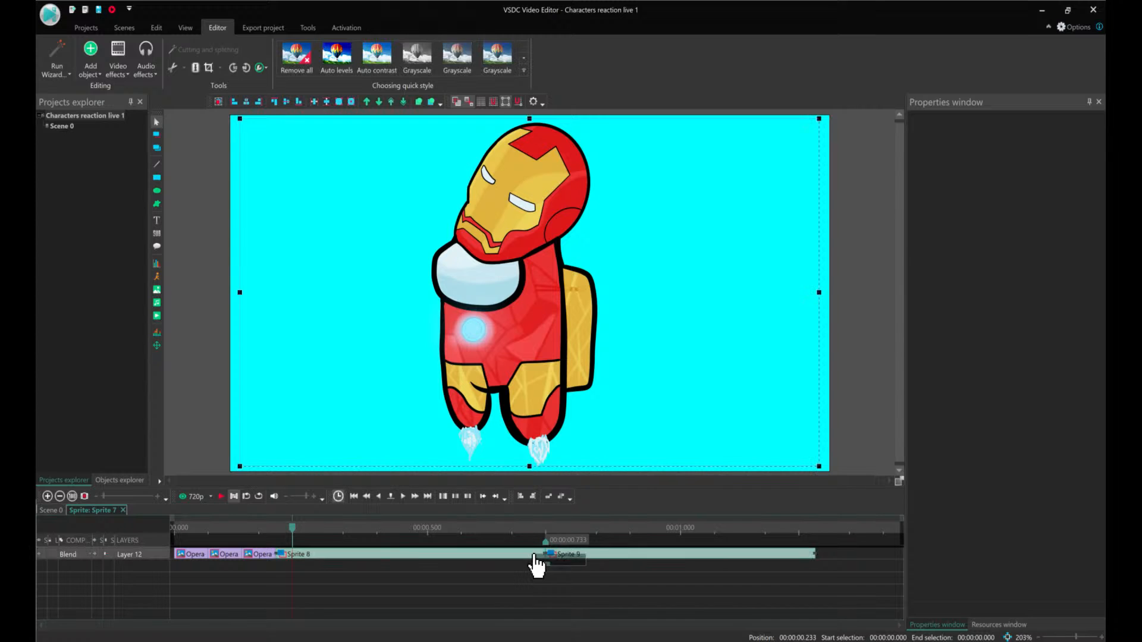
{"action": "right_click", "coordinate": [537, 555]}
{"action": "left_click", "coordinate": [580, 452]}
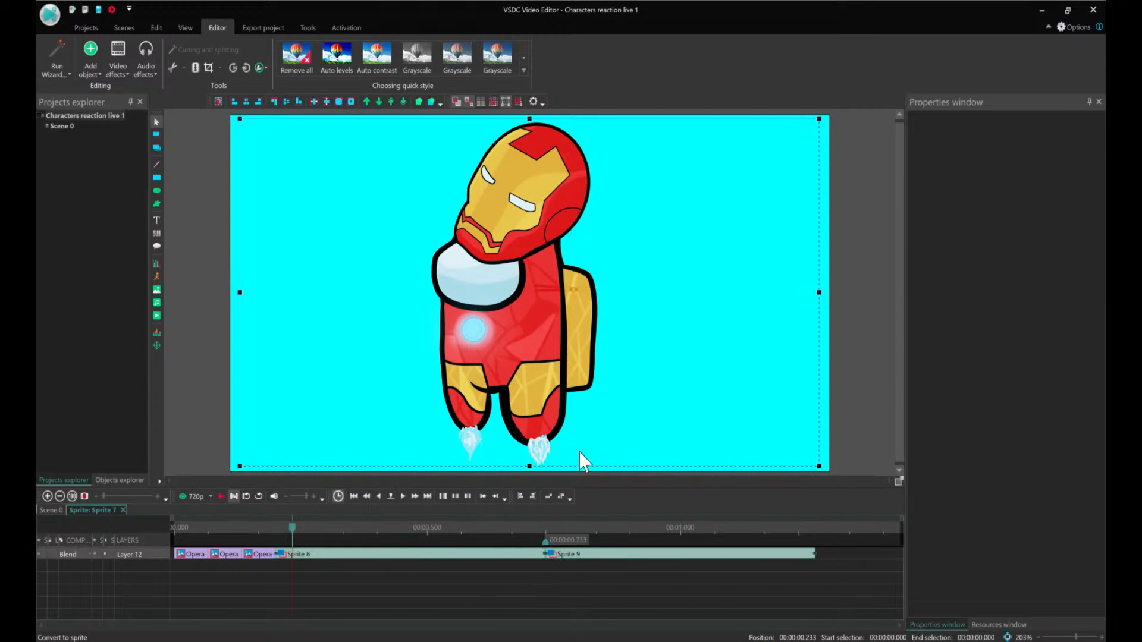
{"action": "left_click", "coordinate": [539, 556]}
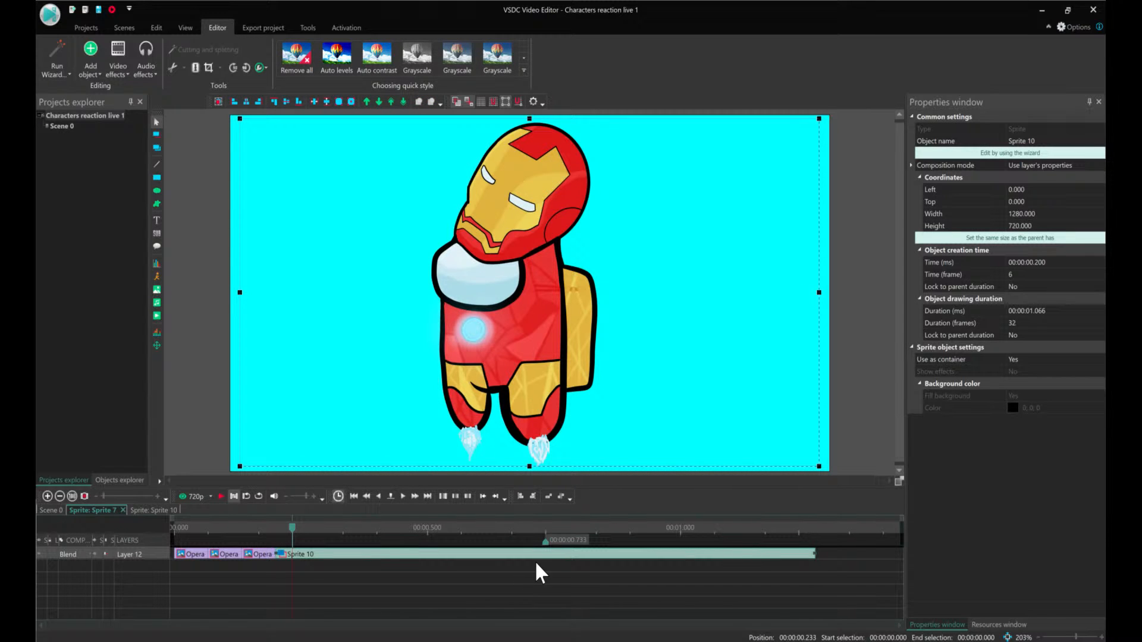
Duplicate the combined loop sprite, place the copy directly after it on Layer 12, and return to Scene 0
{"action": "key", "text": "ctrl+v"}
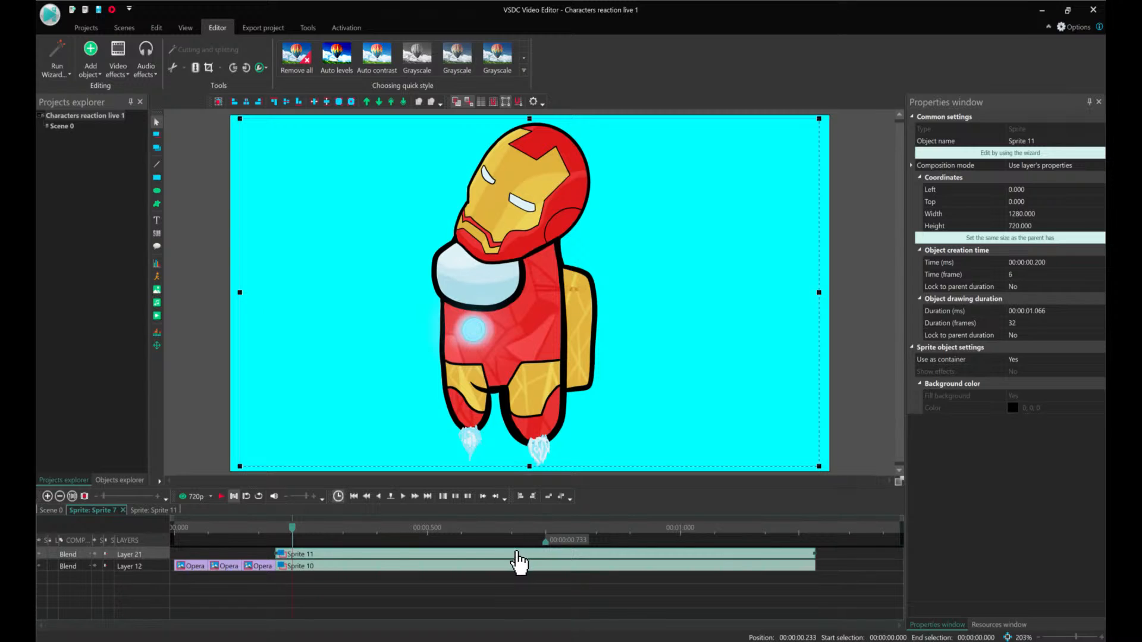
{"action": "left_click_drag", "start_coordinate": [516, 552], "coordinate": [648, 563]}
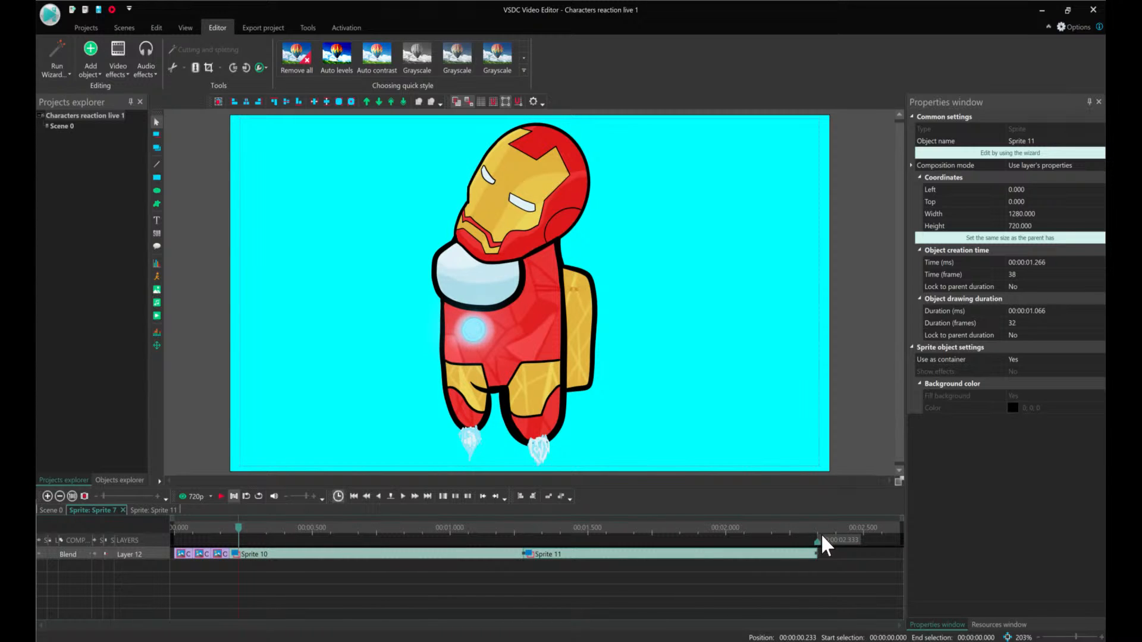
{"action": "left_click", "coordinate": [52, 509]}
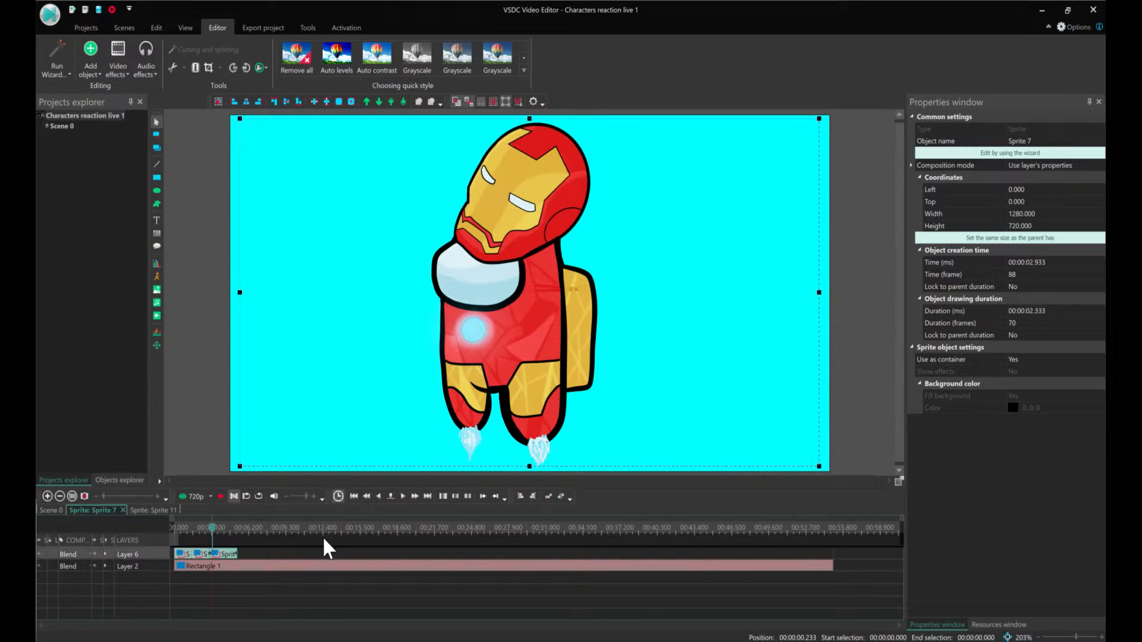
Examine the extended special sprite's looping animation frame by frame from its start to near its end
{"action": "left_click", "coordinate": [211, 529]}
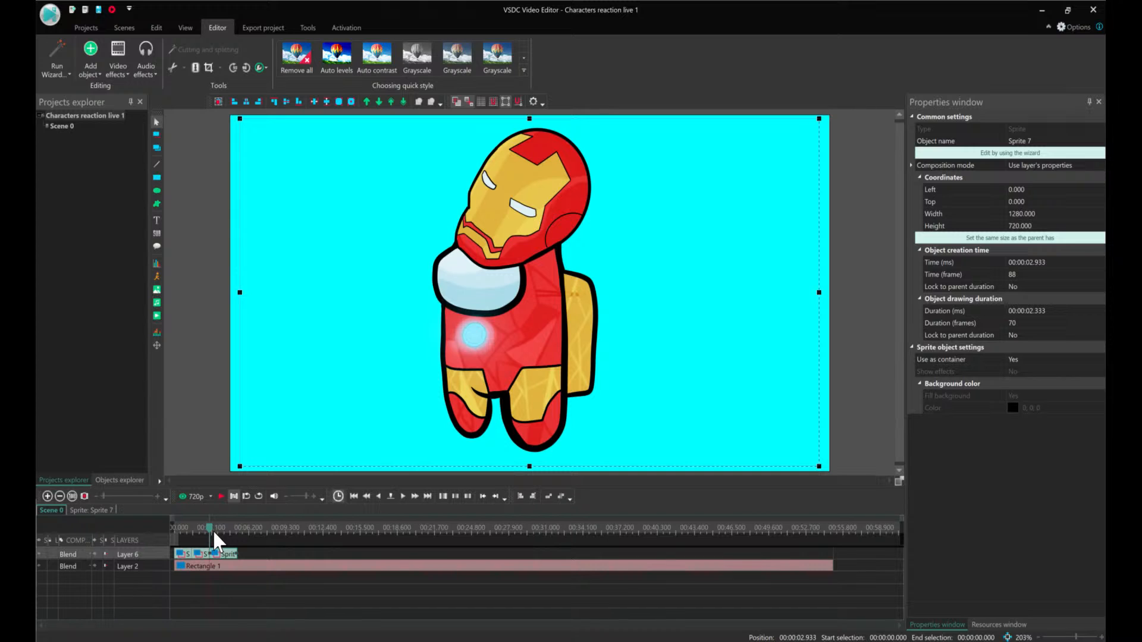
{"action": "key", "text": "Right"}
{"action": "key", "text": "Right"}
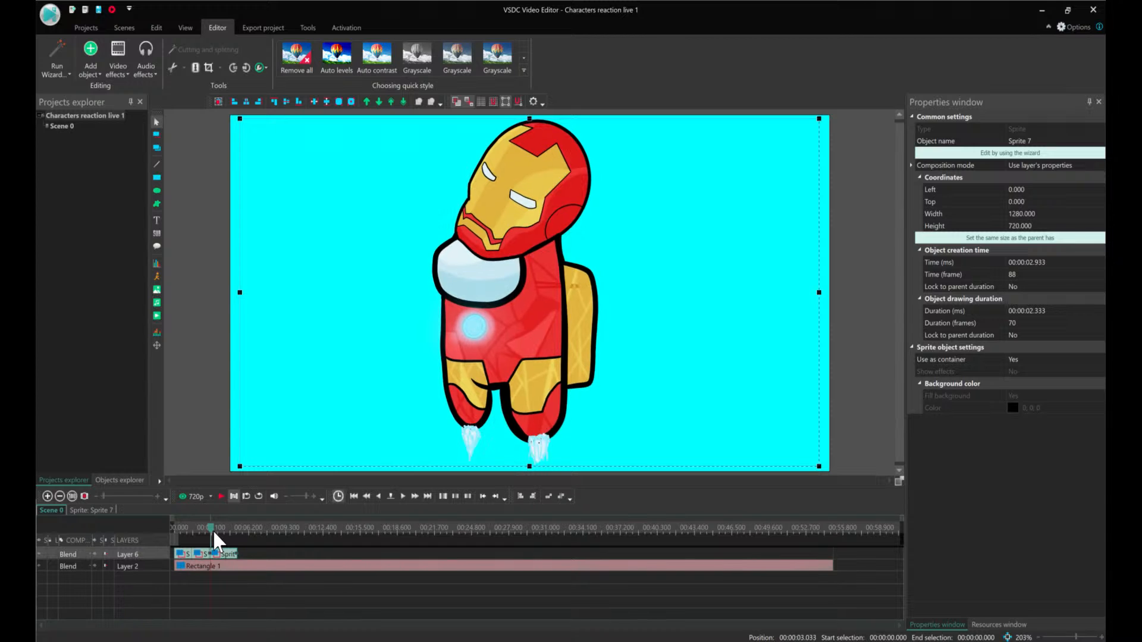
{"action": "key", "text": "Right"}
{"action": "key", "text": "Right"}
{"action": "key", "text": "Right"}
{"action": "key", "text": "Right"}
{"action": "key", "text": "Right"}
{"action": "key", "text": "Right"}
{"action": "key", "text": "Right"}
{"action": "key", "text": "Right"}
{"action": "key", "text": "Right"}
{"action": "key", "text": "Right"}
{"action": "key", "text": "Right"}
{"action": "key", "text": "Right"}
{"action": "key", "text": "Right"}
{"action": "key", "text": "Right"}
{"action": "key", "text": "Right"}
{"action": "key", "text": "Right"}
{"action": "key", "text": "Right"}
{"action": "key", "text": "Right"}
{"action": "key", "text": "Right"}
{"action": "key", "text": "Right"}
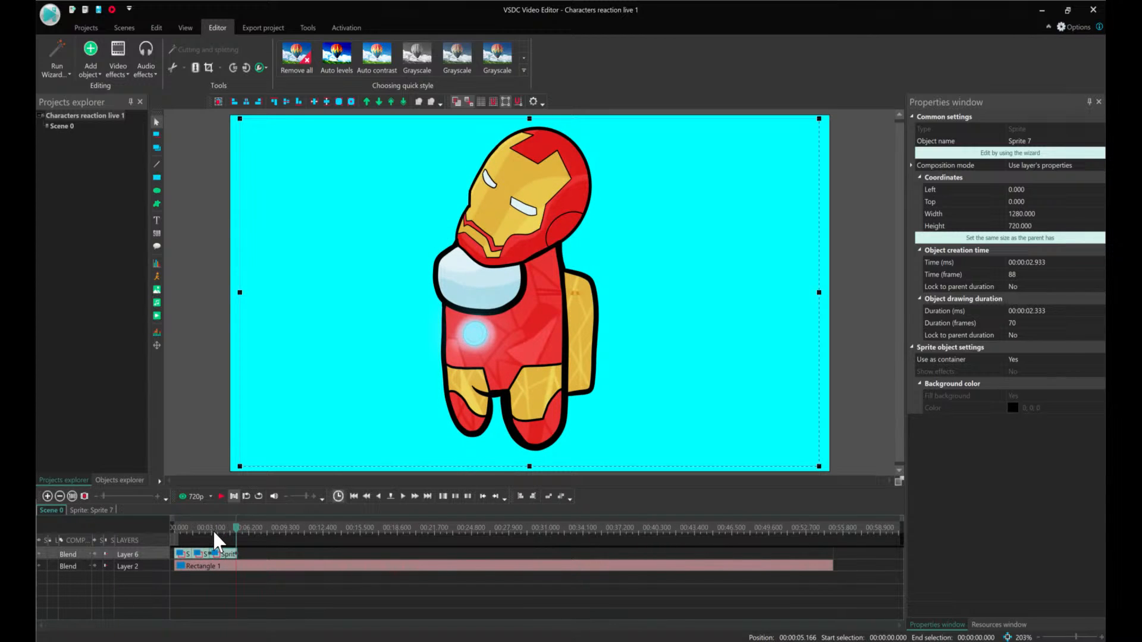
Shorten the cyan background rectangle to about 5.8 seconds so it ends slightly after the last sprite
{"action": "left_click", "coordinate": [827, 565]}
{"action": "left_click_drag", "start_coordinate": [827, 564], "coordinate": [229, 568]}
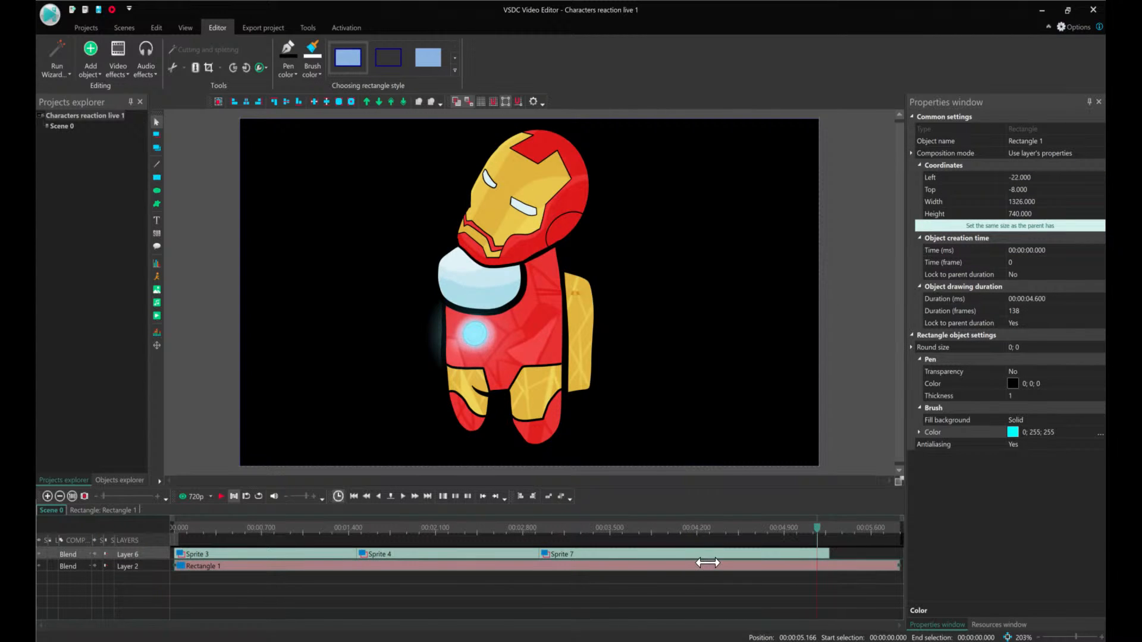
{"action": "left_click_drag", "start_coordinate": [708, 563], "coordinate": [708, 562]}
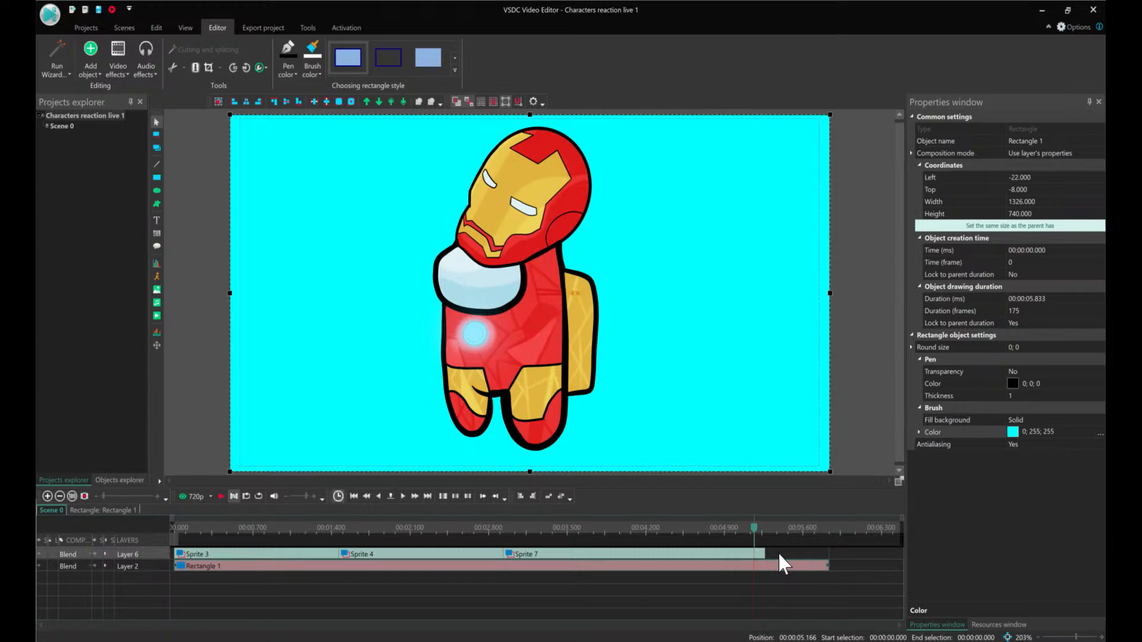
{"action": "left_click", "coordinate": [711, 576]}
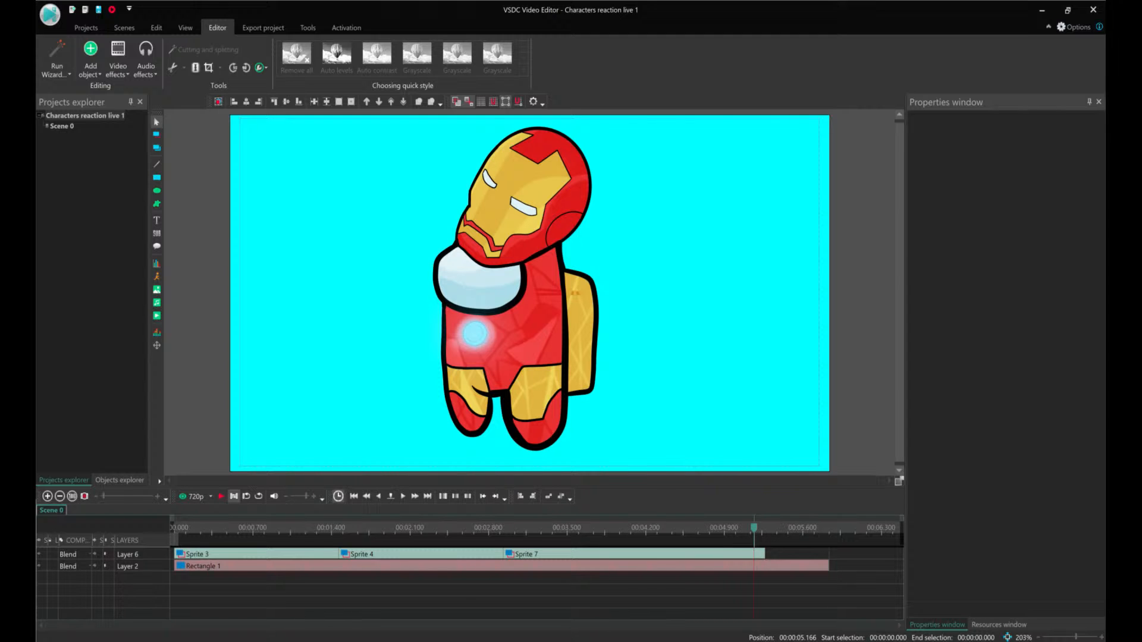
{"action": "left_click_drag", "start_coordinate": [431, 1], "coordinate": [1, 286]}
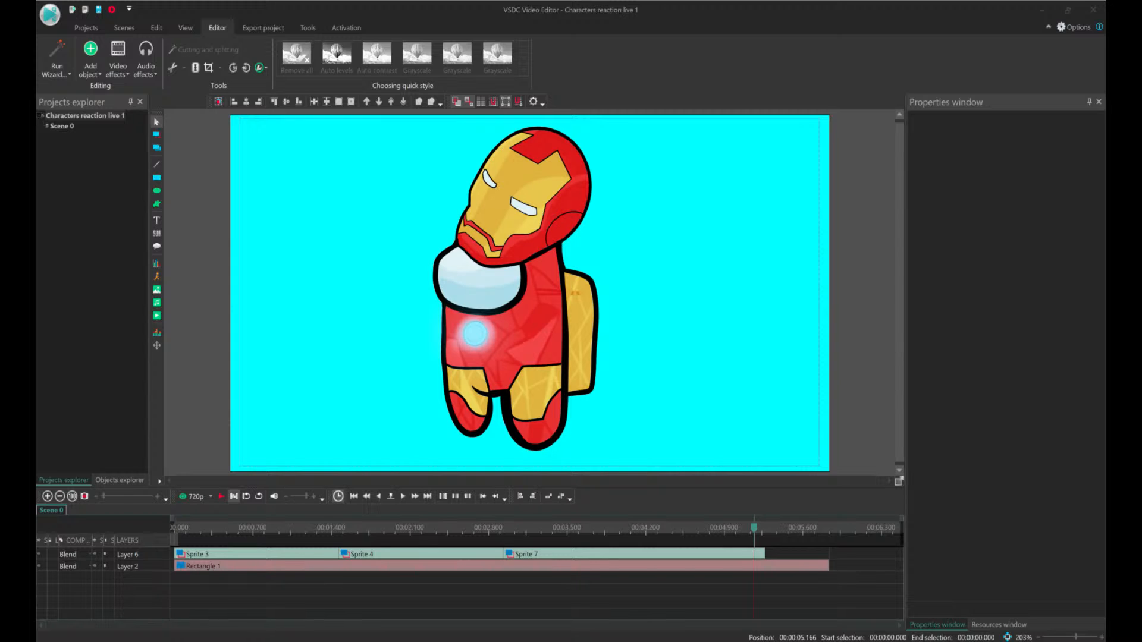
{"action": "left_click", "coordinate": [286, 641]}
{"action": "left_click_drag", "start_coordinate": [713, 195], "coordinate": [632, 65]}
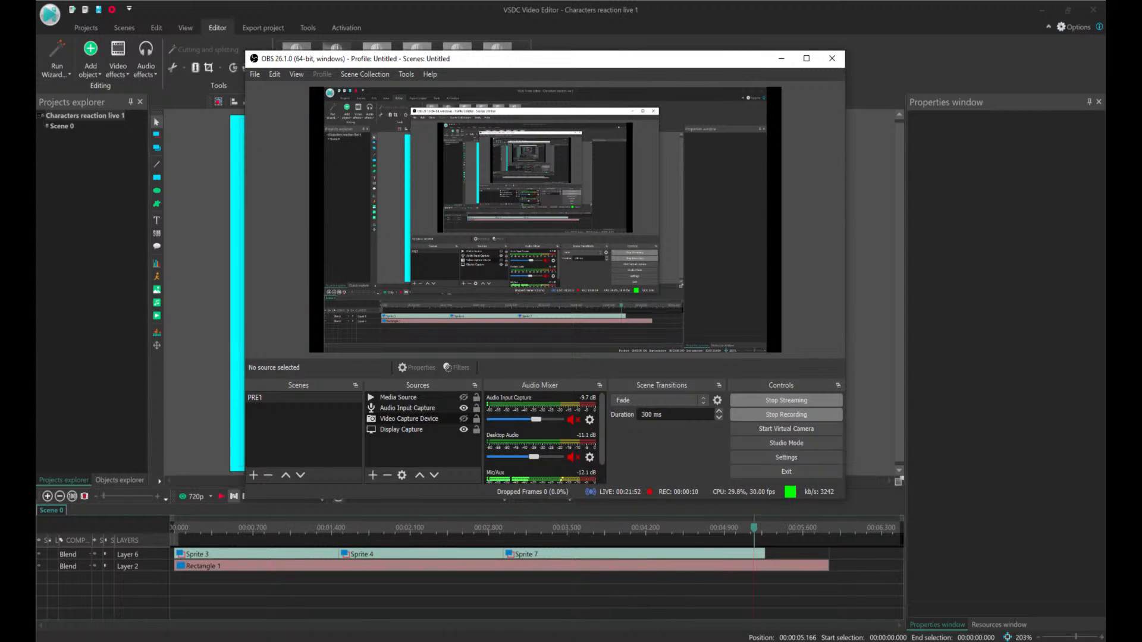